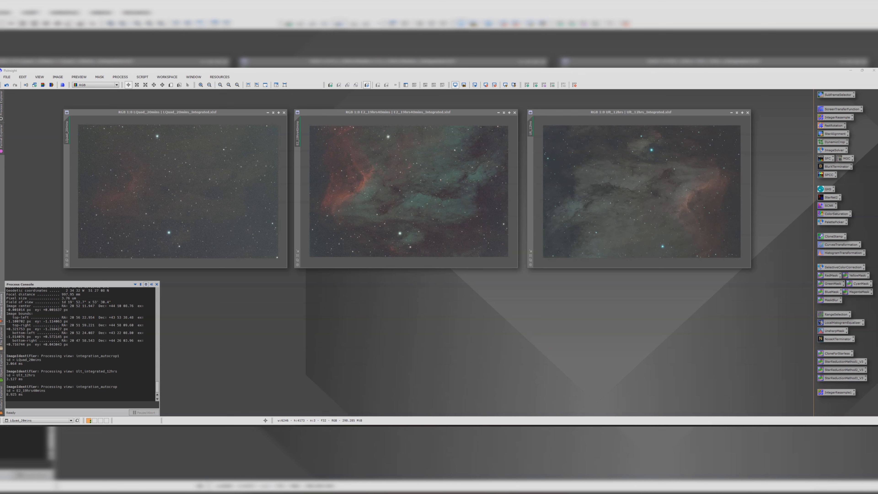
Step: Create clones of the three integrated nebula images in the workspace
click(196, 112)
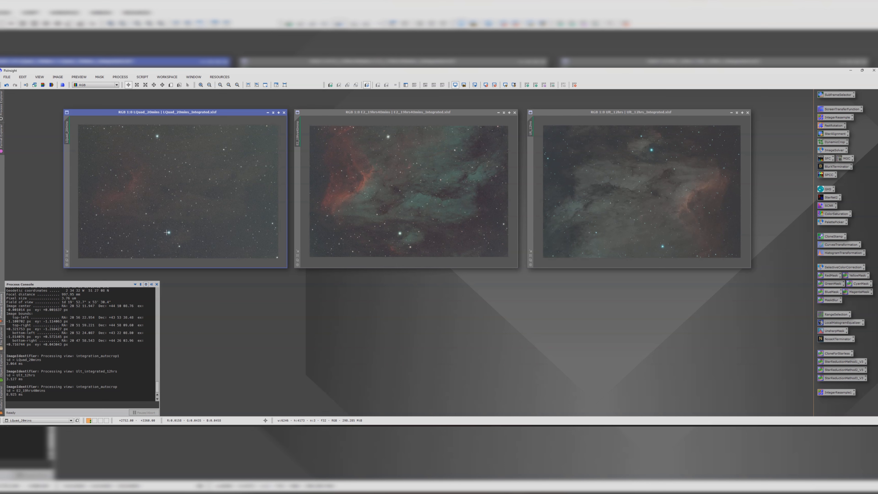
click(386, 112)
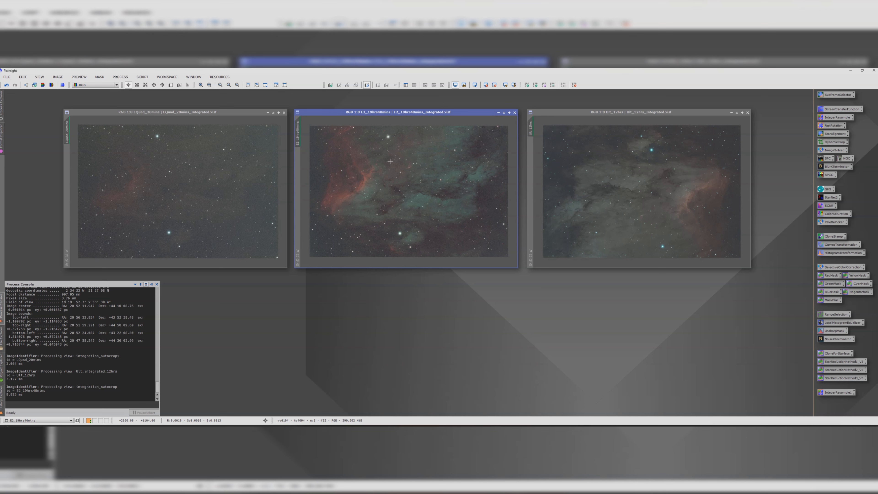
click(639, 111)
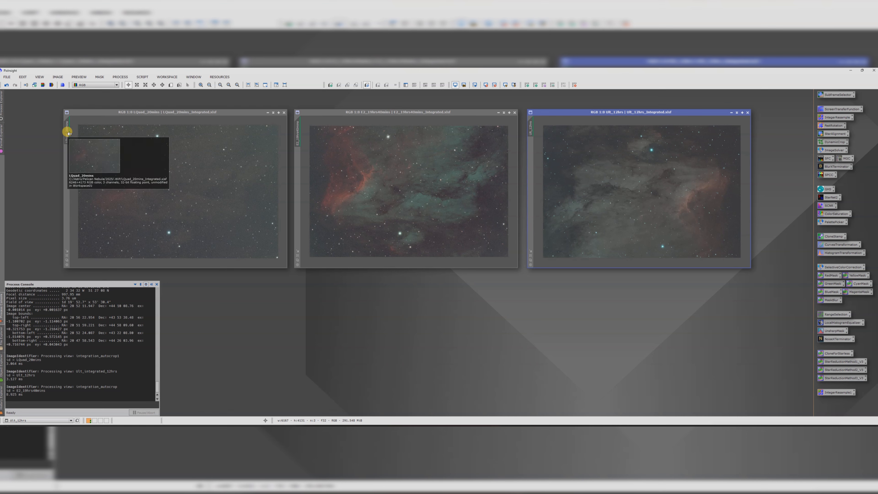
mouse_move(68, 131)
mouse_down()
mouse_move(44, 137)
mouse_move(178, 157)
mouse_move(337, 122)
mouse_move(206, 195)
mouse_move(55, 119)
mouse_up()
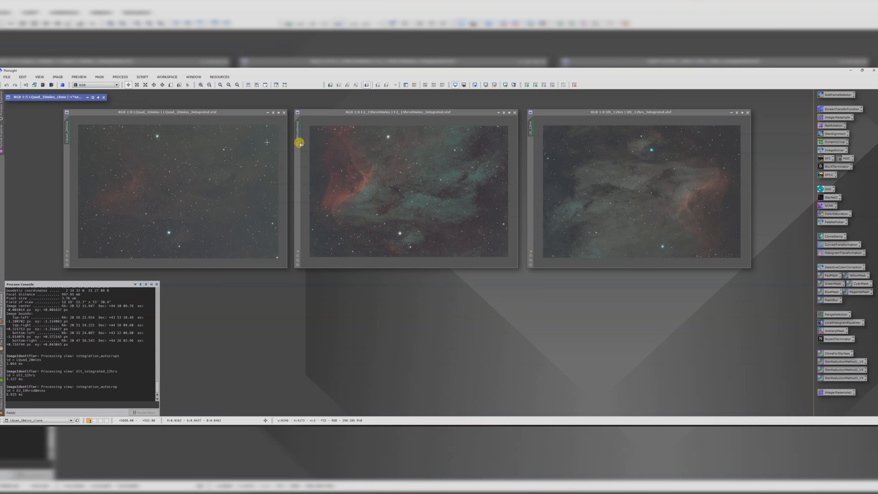
mouse_move(299, 133)
mouse_down()
mouse_move(232, 144)
mouse_move(284, 163)
mouse_move(417, 145)
mouse_move(162, 145)
mouse_move(285, 248)
mouse_move(222, 215)
mouse_move(92, 112)
mouse_move(61, 105)
mouse_up()
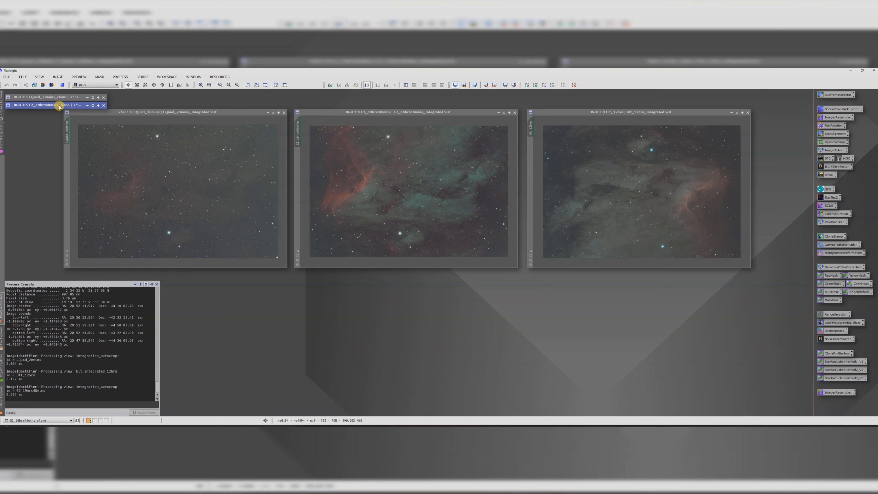
mouse_move(531, 129)
mouse_down()
mouse_move(393, 194)
mouse_move(610, 183)
mouse_move(439, 287)
mouse_move(33, 112)
mouse_up()
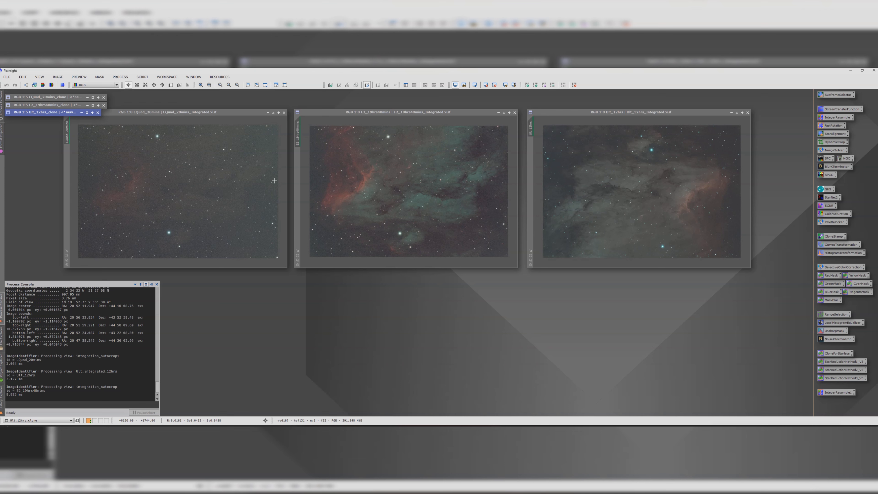
Step: Rotate the E2_19hrs40mins image by 180 degrees with FastRotation
click(237, 180)
click(415, 185)
click(601, 186)
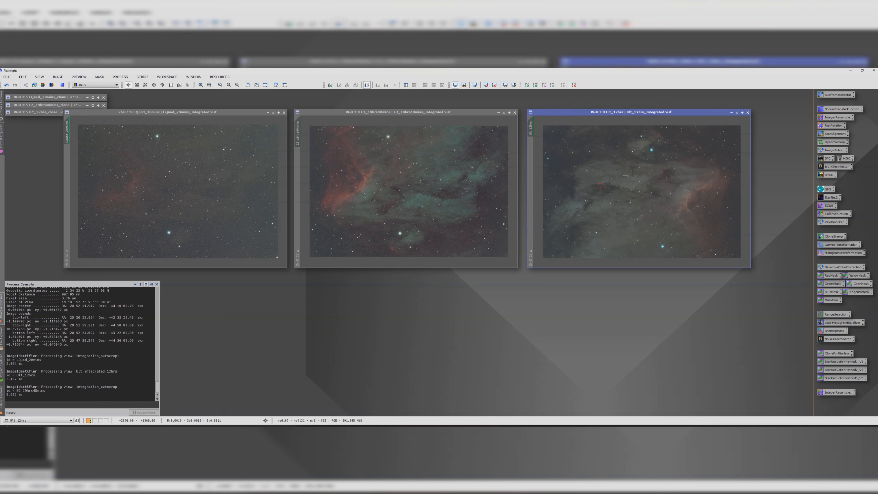
click(437, 143)
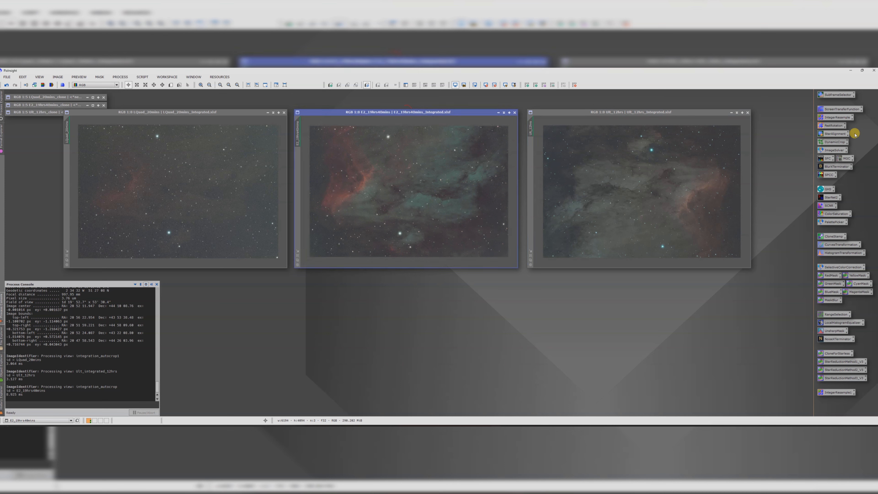
double_click(833, 125)
click(648, 306)
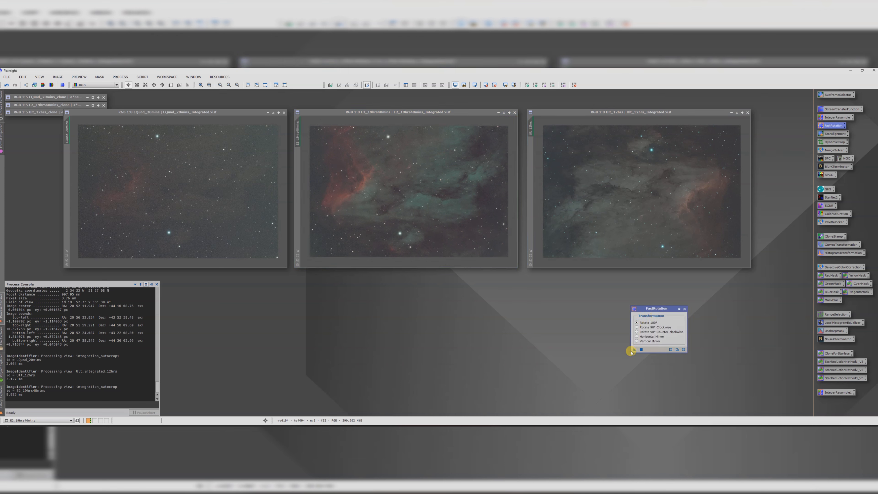
drag(630, 351, 430, 217)
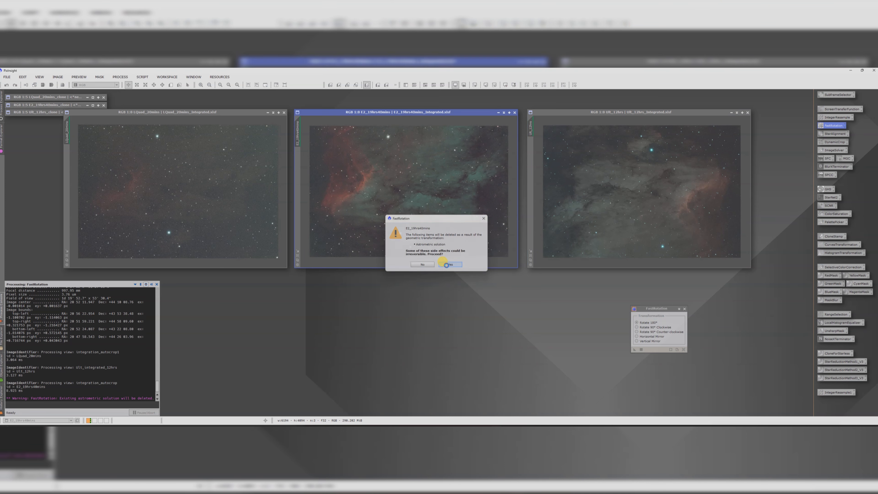
click(447, 265)
Step: Rotate the L-Quad_20mins image by 180 degrees as well and close FastRotation
drag(634, 349, 265, 188)
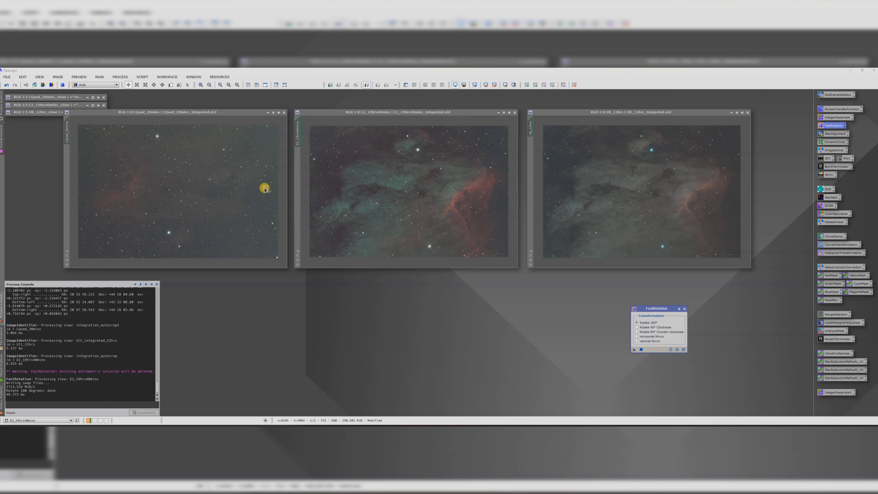
click(448, 266)
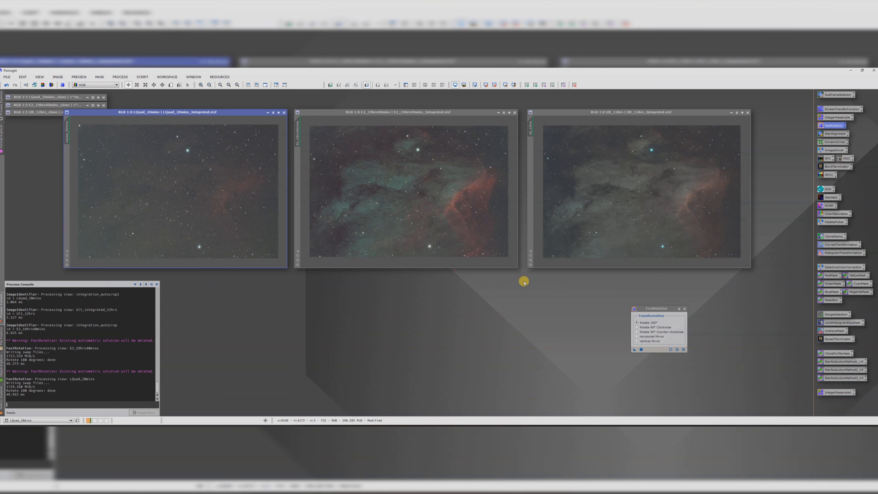
click(683, 309)
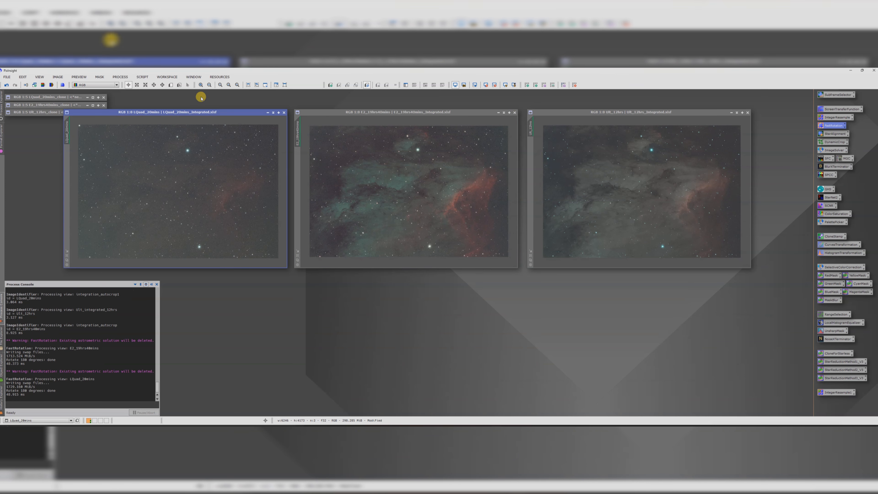
Step: Downsample the L-Quad_20mins image by a factor of 2 with IntegerResample
double_click(837, 118)
click(661, 133)
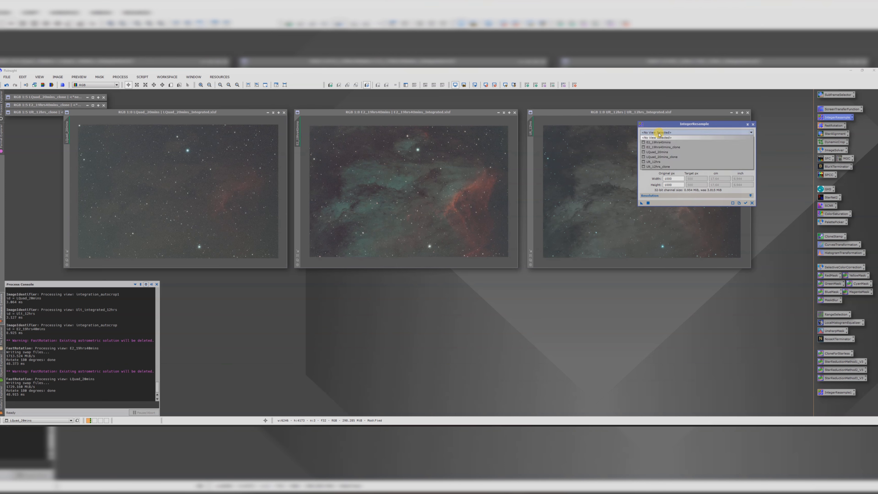
click(658, 134)
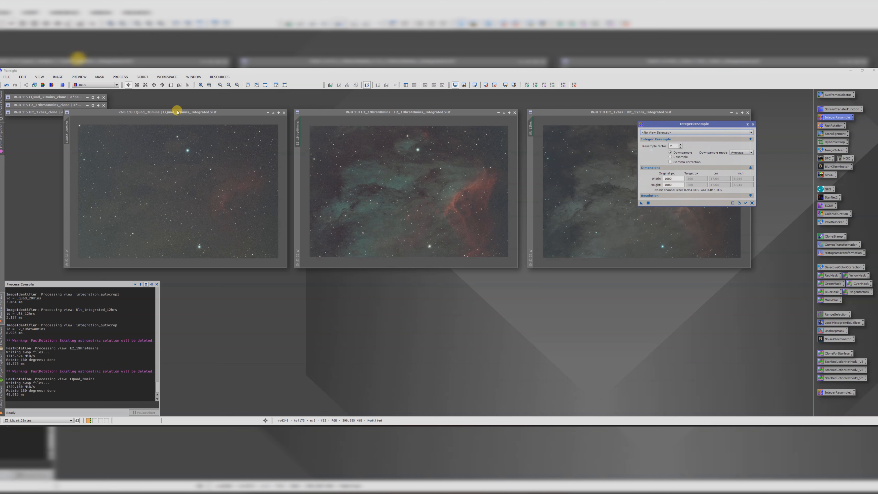
click(166, 115)
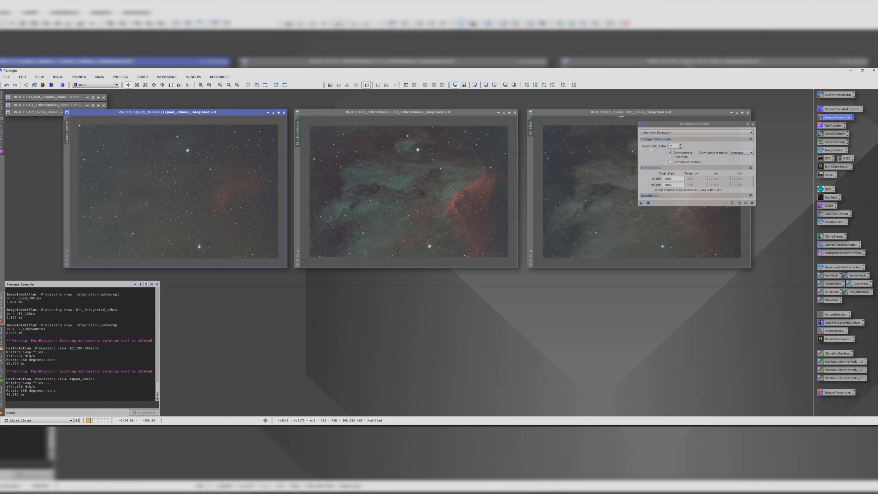
click(669, 133)
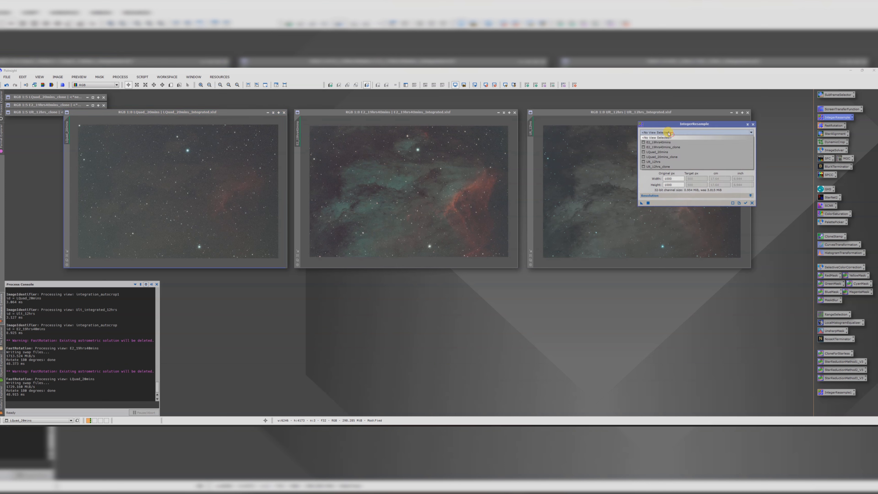
click(666, 152)
drag(642, 202, 222, 193)
Step: Downsample the E2_19hrs40mins image by a factor of 2
click(391, 112)
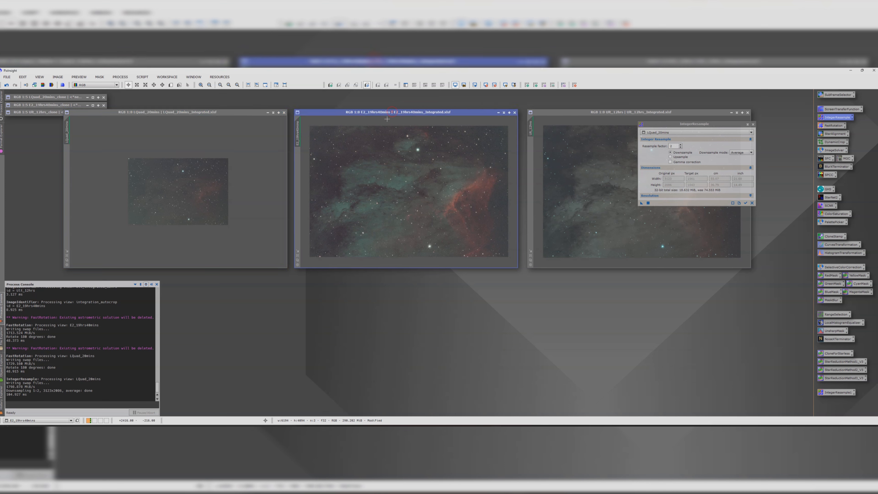
click(661, 134)
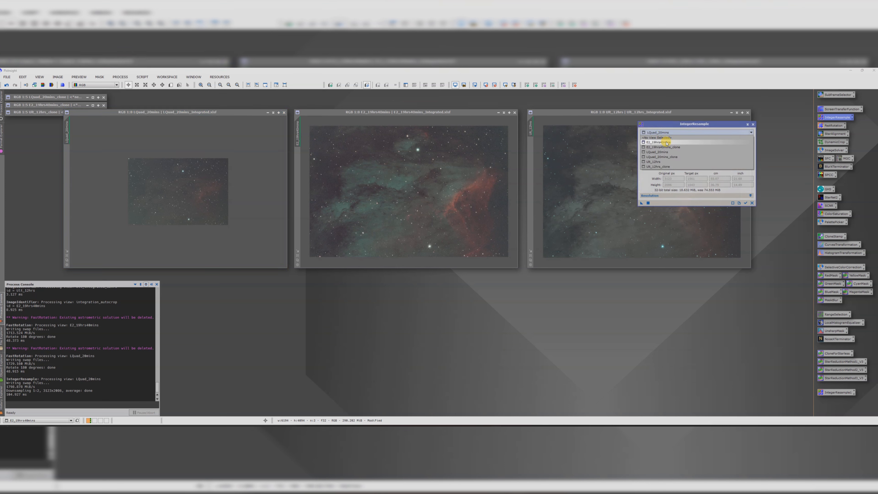
click(665, 142)
drag(639, 203, 433, 189)
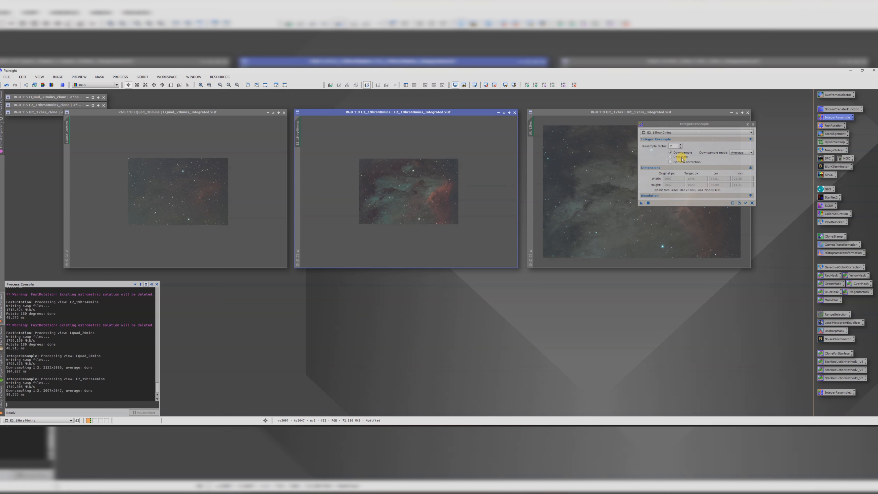
Step: Downsample the 12hrs image by a factor of 2 and close IntegerResample
click(662, 133)
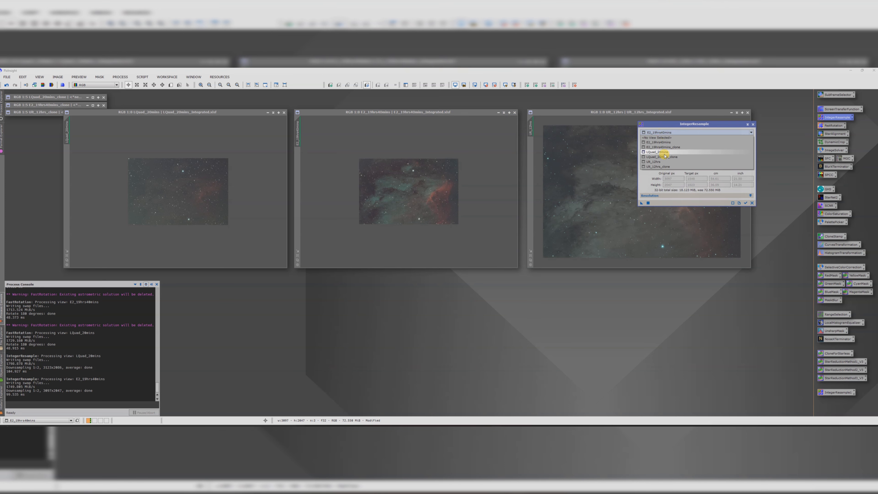
click(663, 161)
drag(641, 202, 564, 208)
click(446, 263)
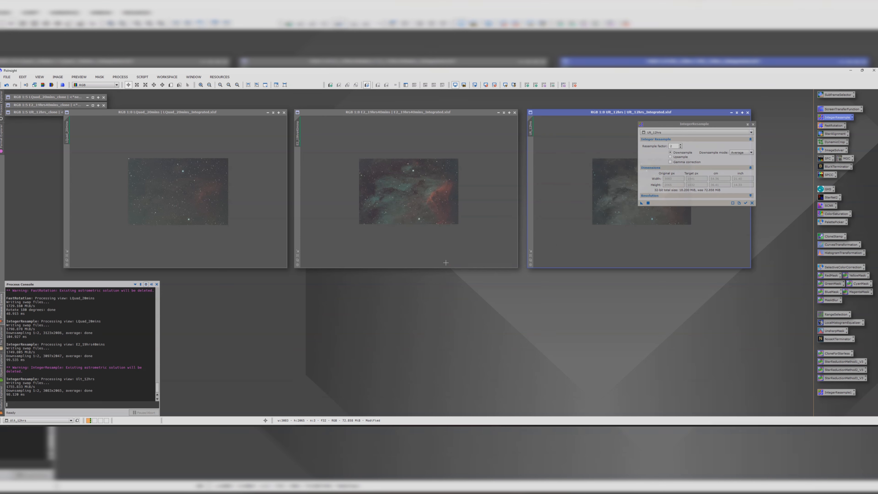
click(753, 124)
click(752, 124)
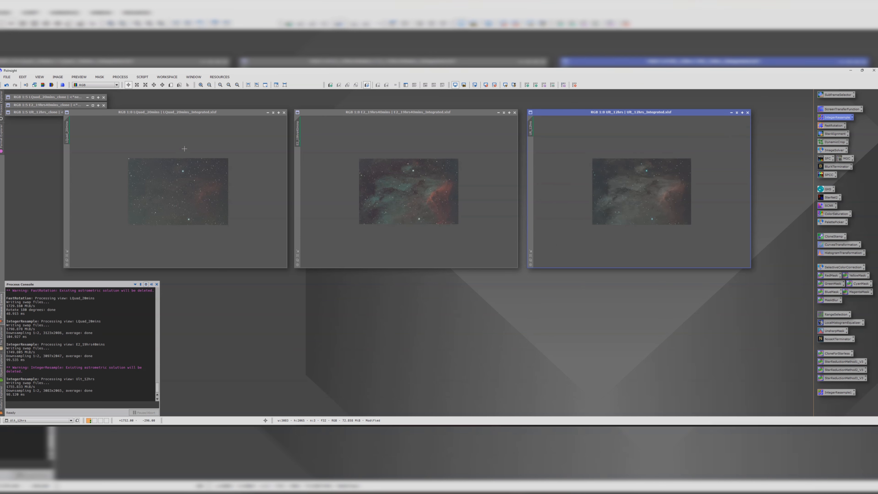
Step: Open StarAlignment and set its reference image to the E2_19hrs40mins view
double_click(832, 134)
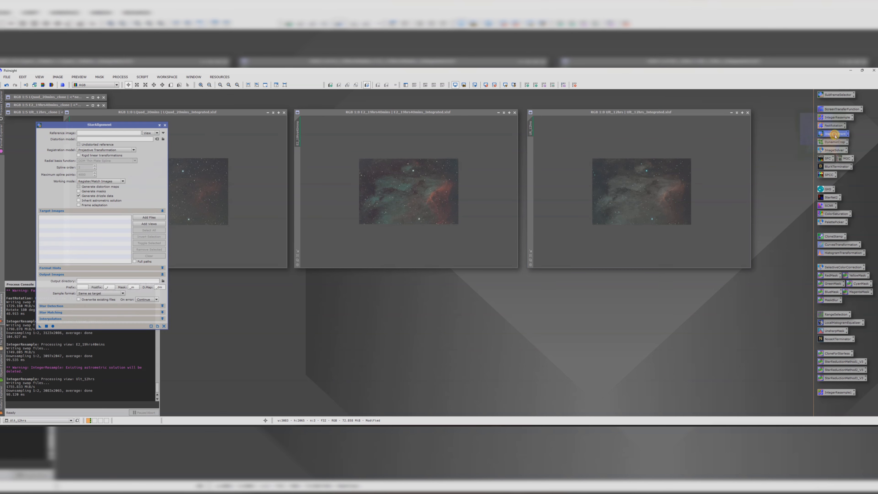
drag(299, 150, 301, 151)
drag(84, 126, 307, 178)
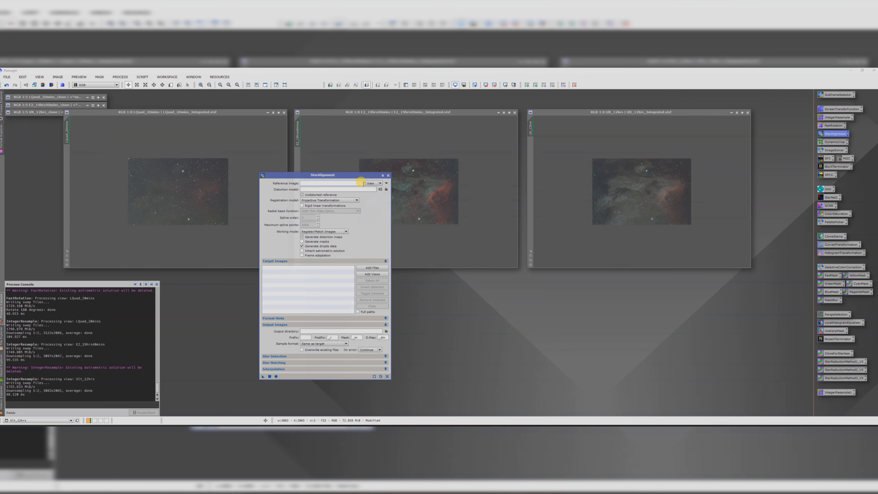
click(387, 184)
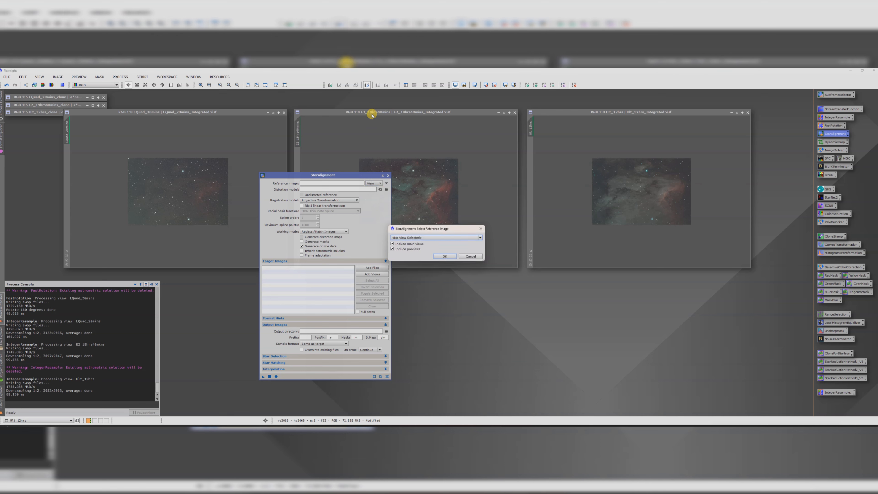
click(401, 238)
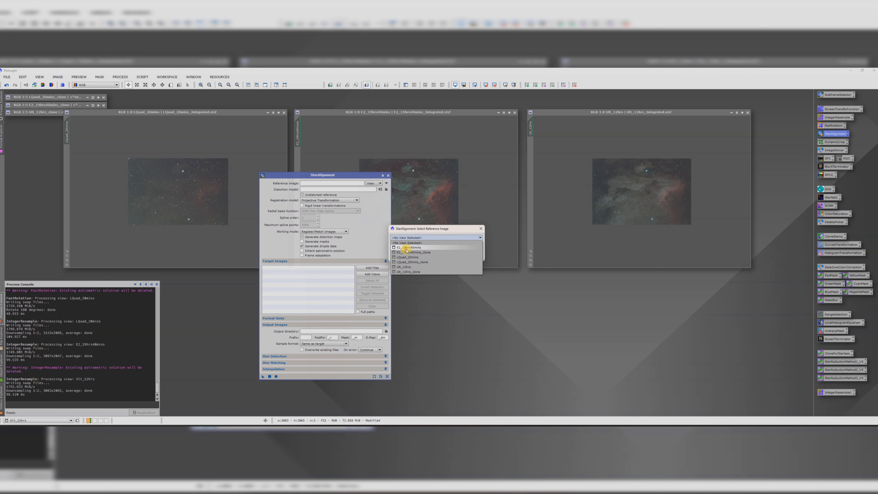
click(403, 250)
click(443, 256)
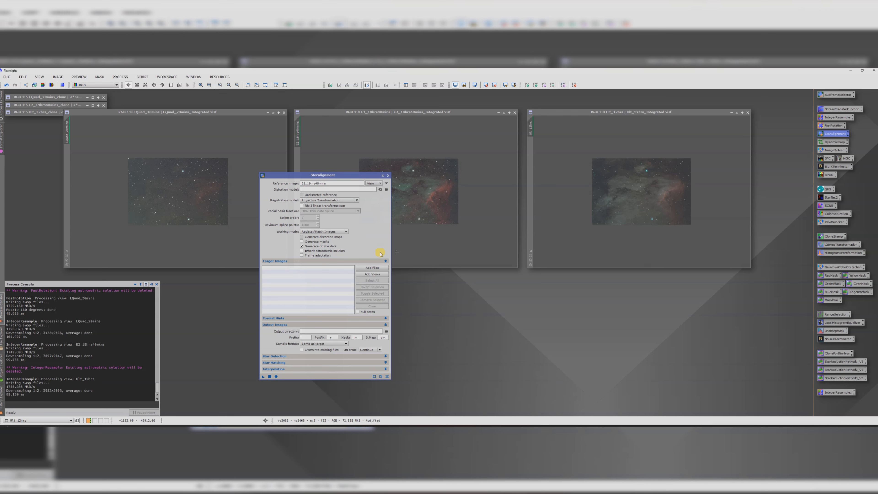
Step: Add the L-Quad_20mins and 12hrs views as StarAlignment target images
click(365, 276)
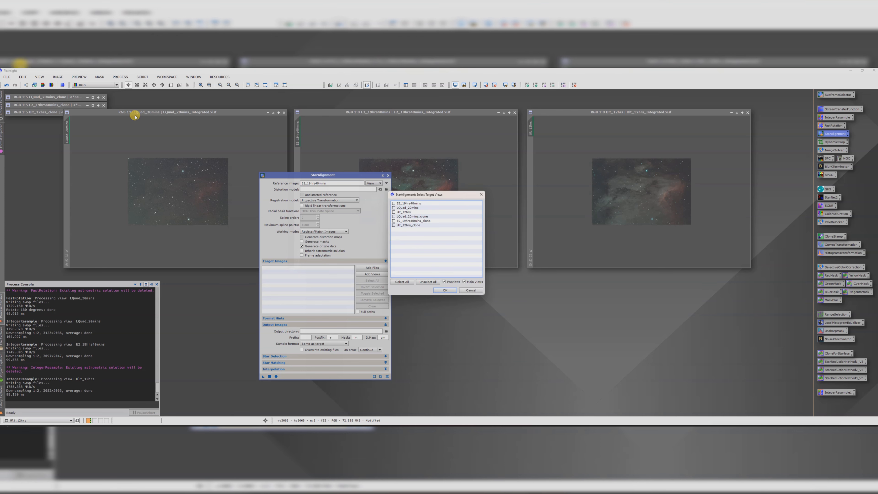
click(410, 204)
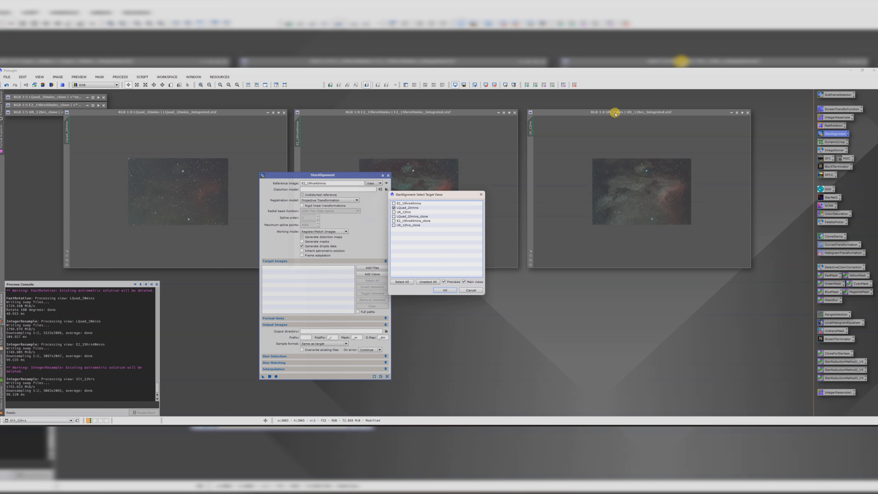
click(445, 216)
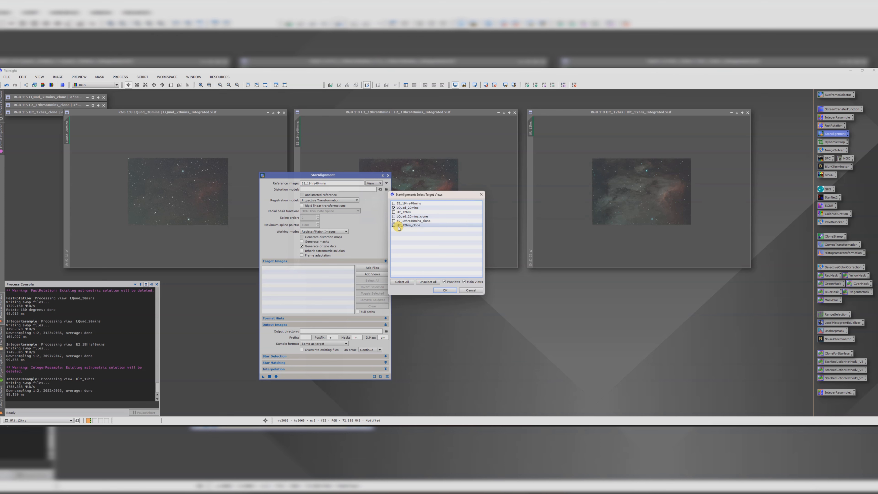
click(394, 212)
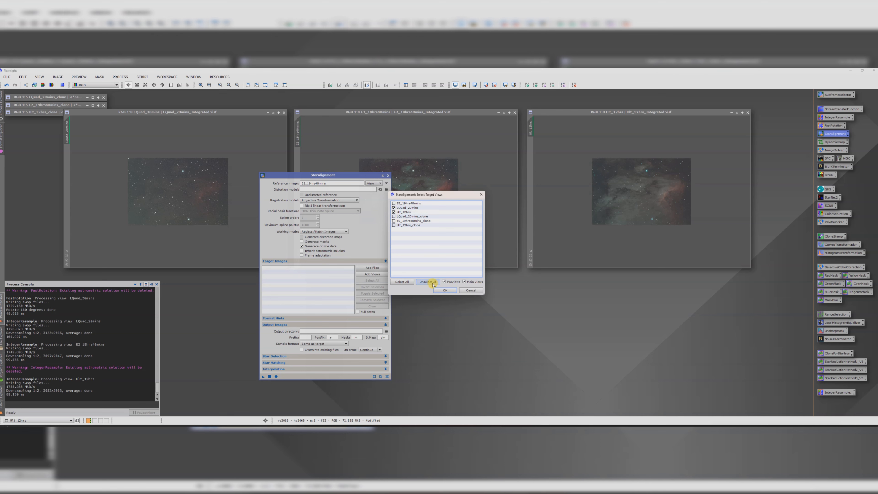
click(444, 290)
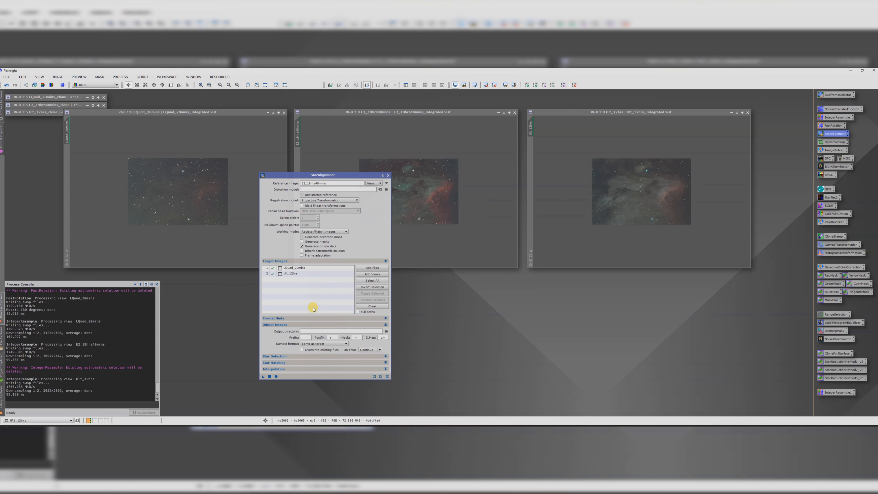
Step: Run StarAlignment on the target views and close the tool
click(276, 377)
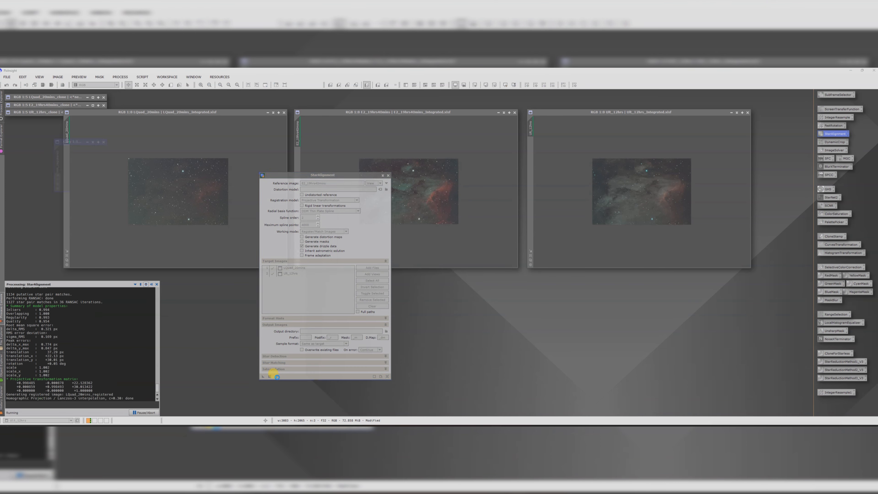
click(388, 176)
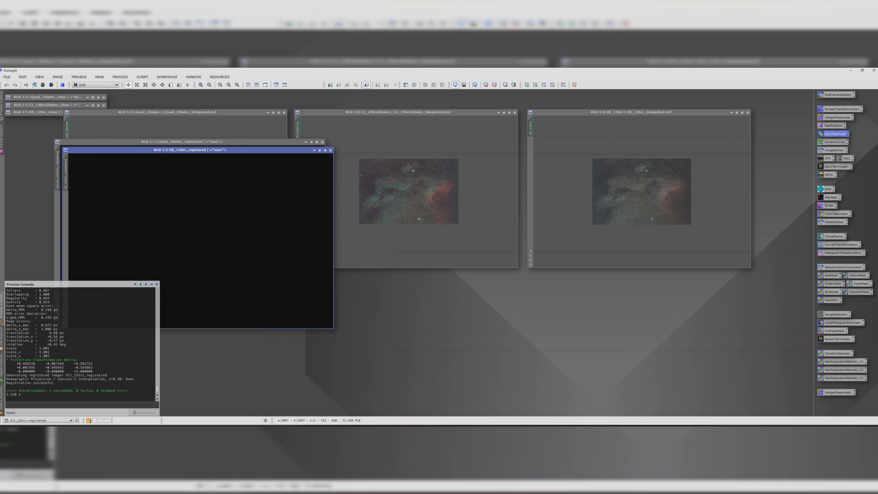
drag(241, 149, 204, 182)
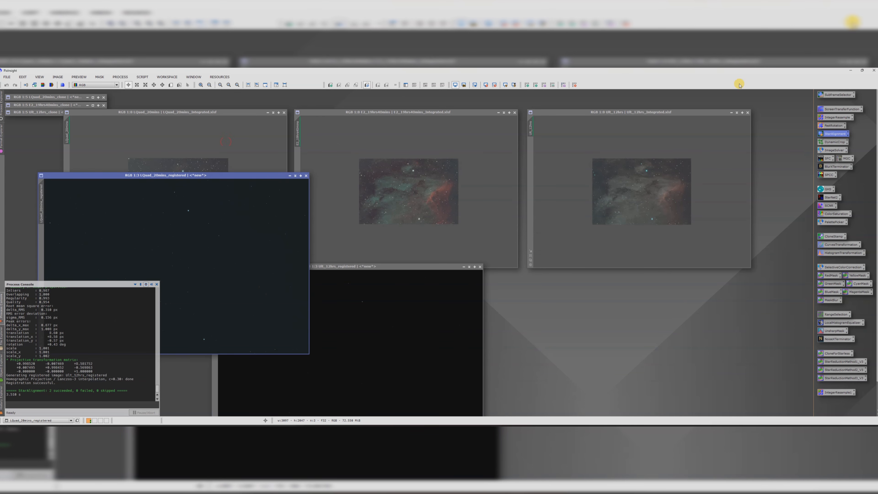
Step: Auto-stretch the L-Quad_20mins_registered and 12hrs_registered views with ScreenTransferFunction
double_click(840, 109)
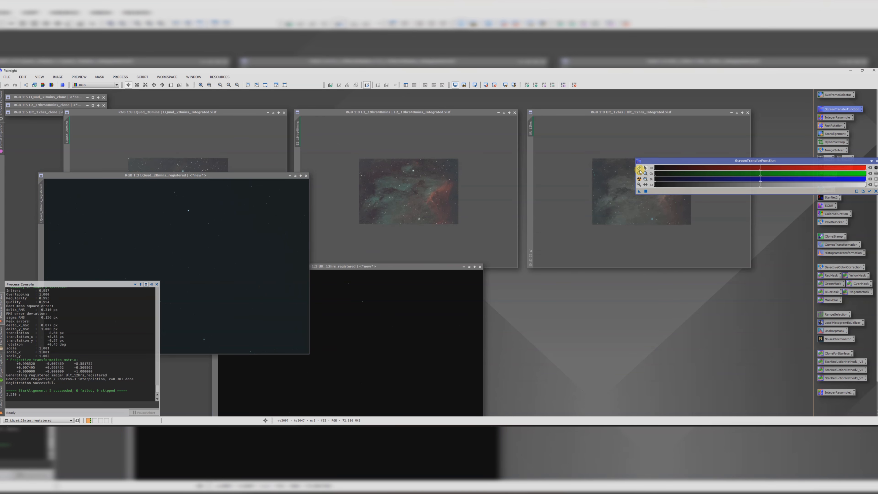
click(639, 179)
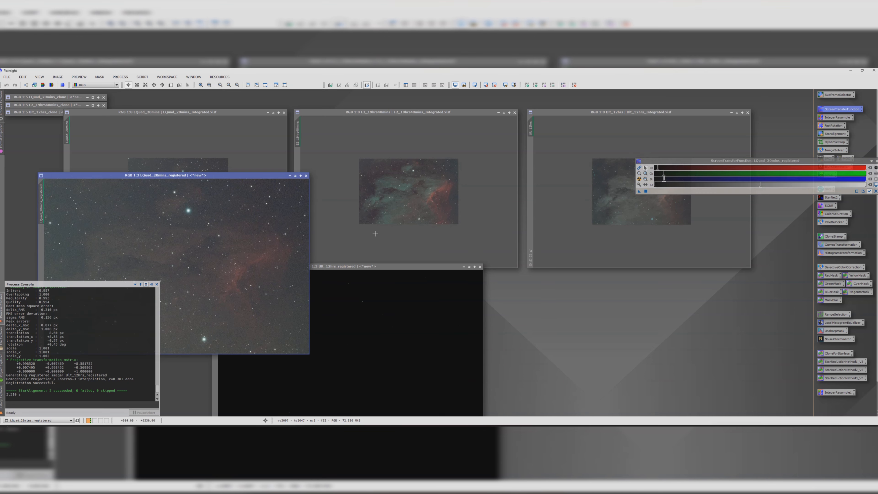
click(370, 267)
click(639, 180)
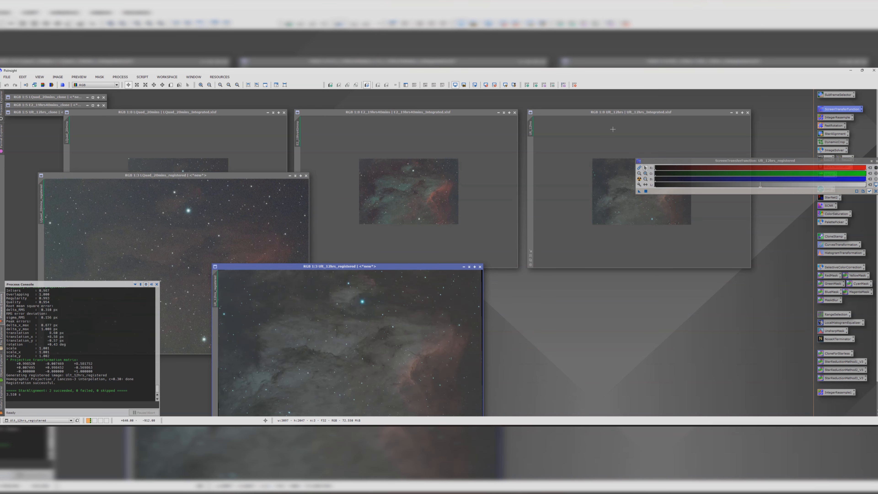
Step: Close the original L-Quad_20mins and 12hrs integration windows without saving them
click(601, 112)
click(748, 113)
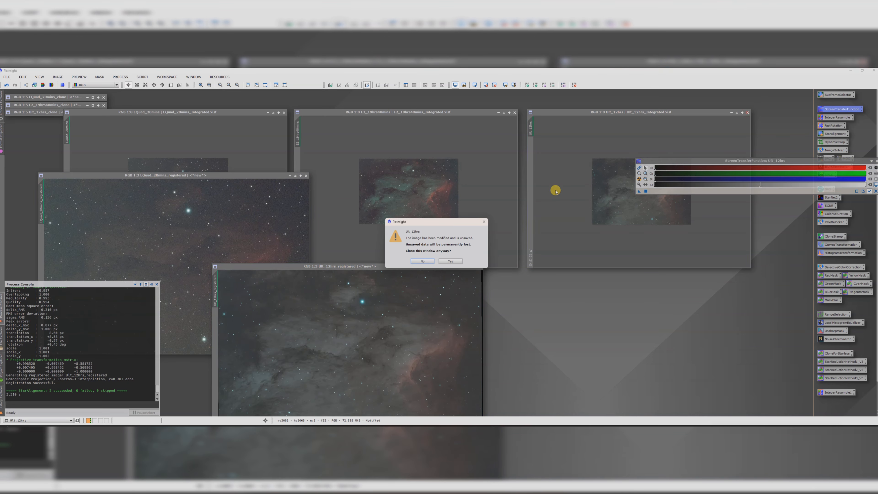
click(433, 261)
click(220, 110)
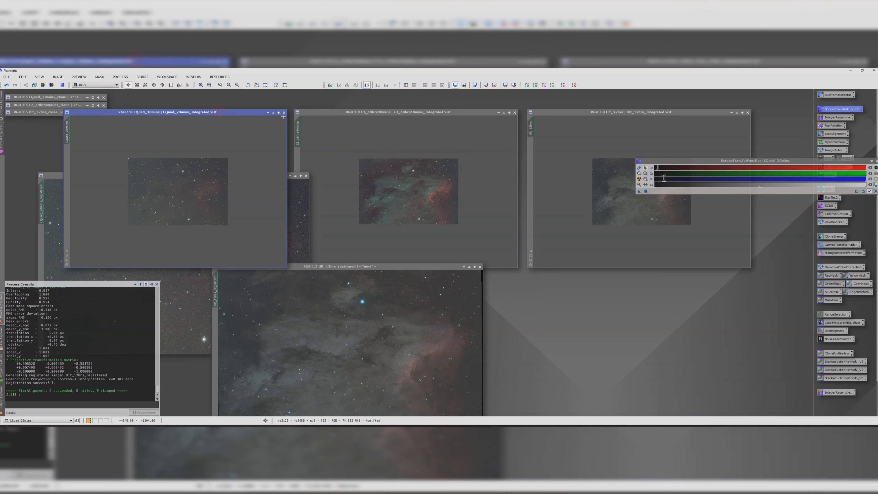
click(283, 112)
click(422, 262)
click(284, 112)
click(448, 262)
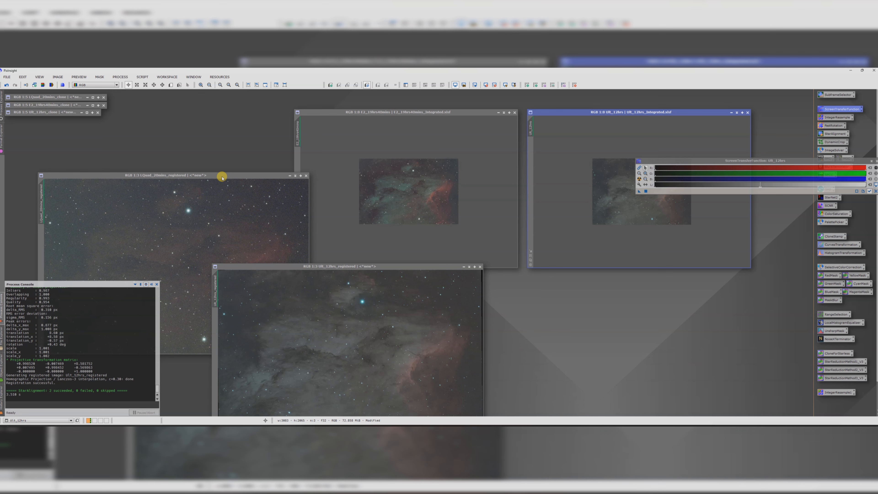
click(748, 113)
click(451, 261)
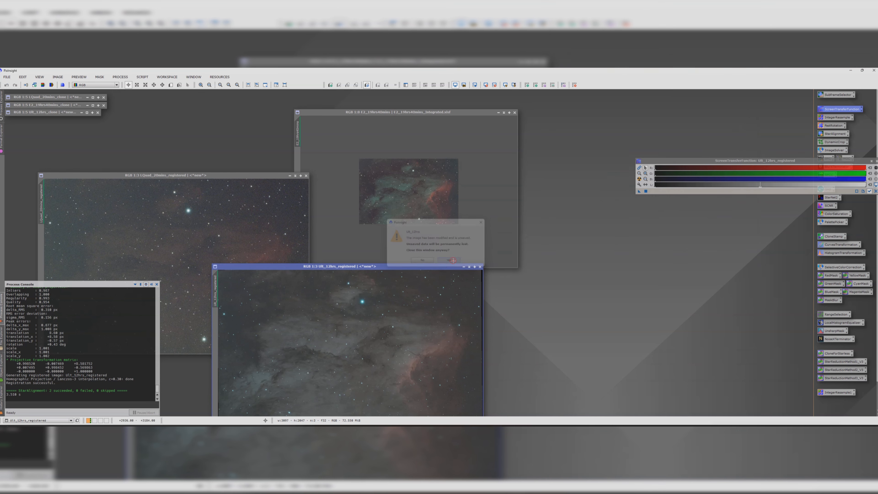
Step: Arrange the two registered views and the E2_19hrs40mins image side by side at a similar zoom
drag(435, 268, 704, 143)
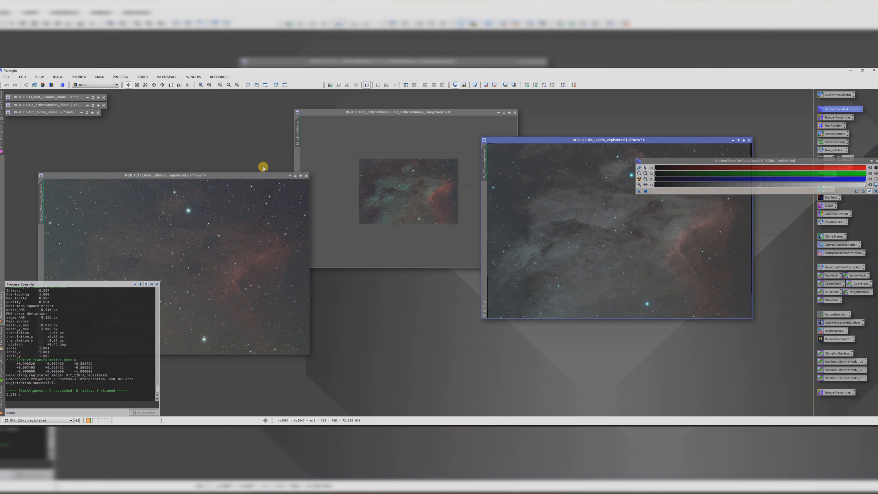
drag(246, 174, 211, 133)
drag(857, 159, 673, 344)
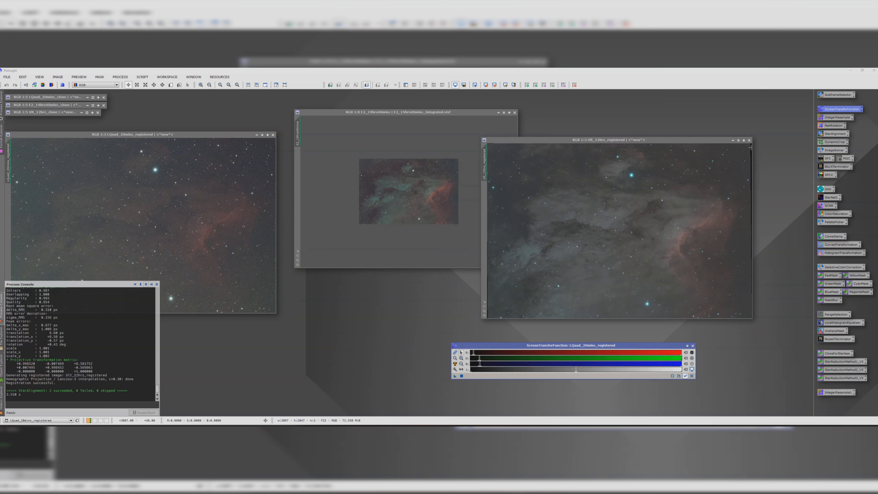
scroll(182, 231, down, 1)
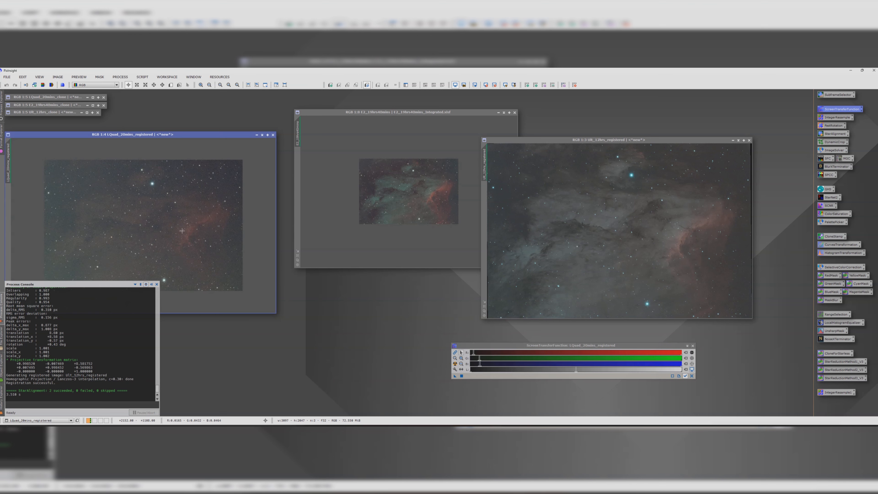
click(400, 193)
scroll(405, 193, up, 2)
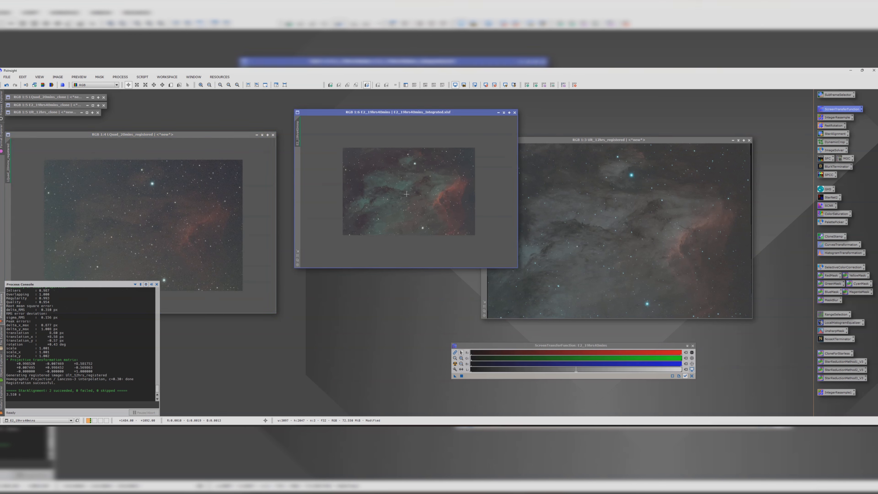
scroll(199, 202, up, 1)
scroll(198, 202, down, 2)
drag(171, 134, 188, 114)
drag(534, 139, 359, 111)
scroll(509, 197, down, 1)
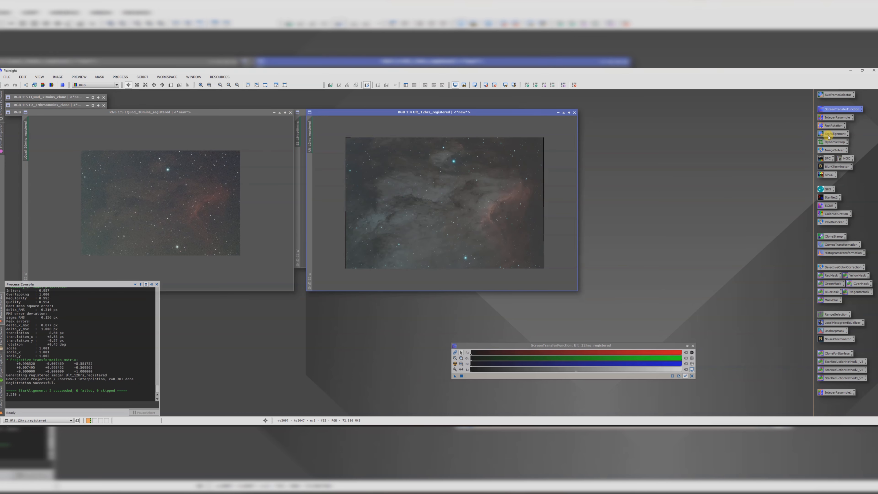
Step: Open DynamicCrop and define a crop box trimming the edges of the 12hrs registered view
double_click(832, 142)
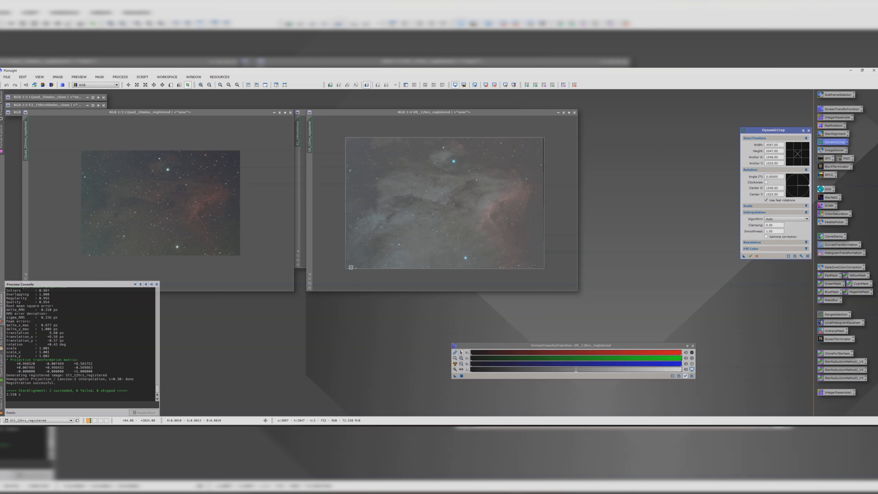
mouse_move(351, 267)
mouse_down()
mouse_move(363, 264)
mouse_move(356, 268)
mouse_up()
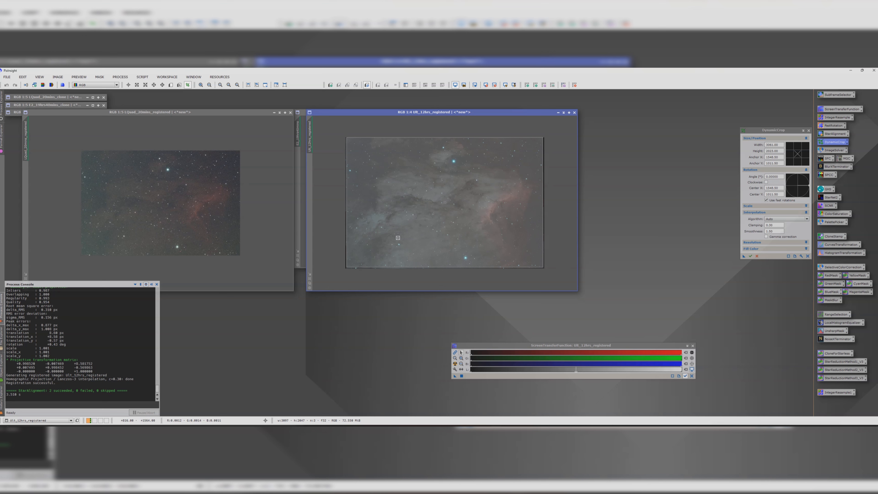
drag(398, 238, 403, 234)
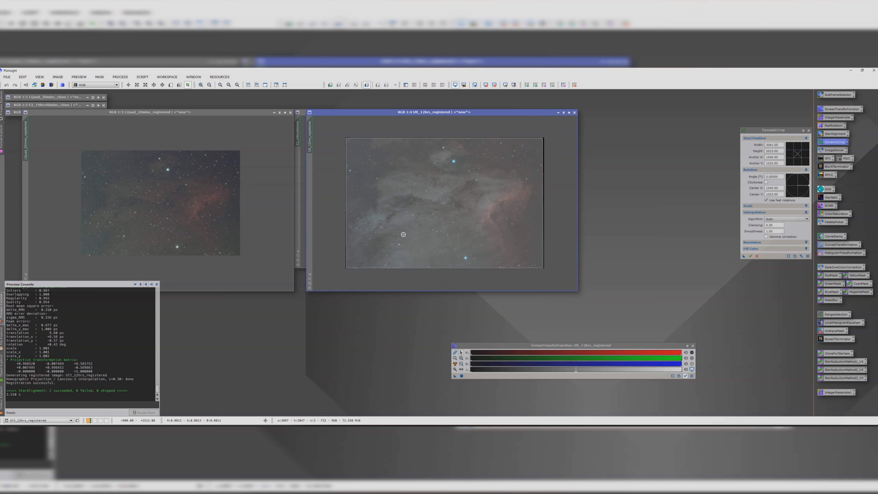
drag(403, 235, 403, 235)
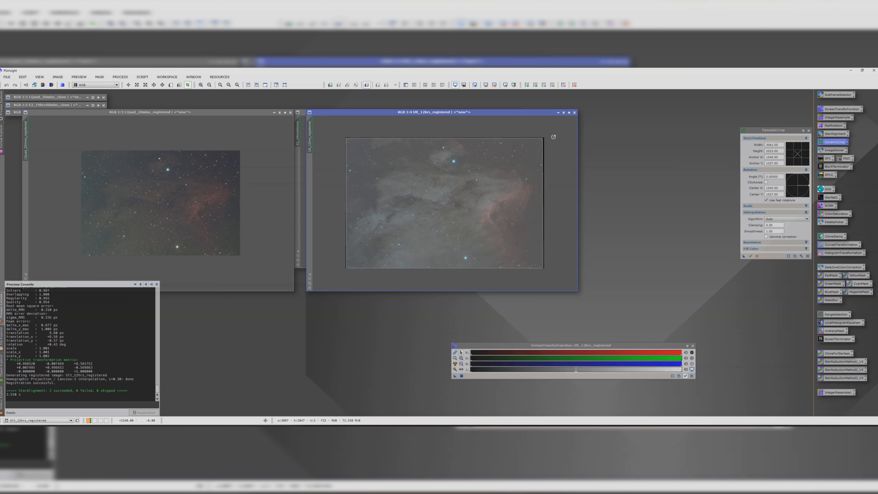
drag(524, 157, 524, 157)
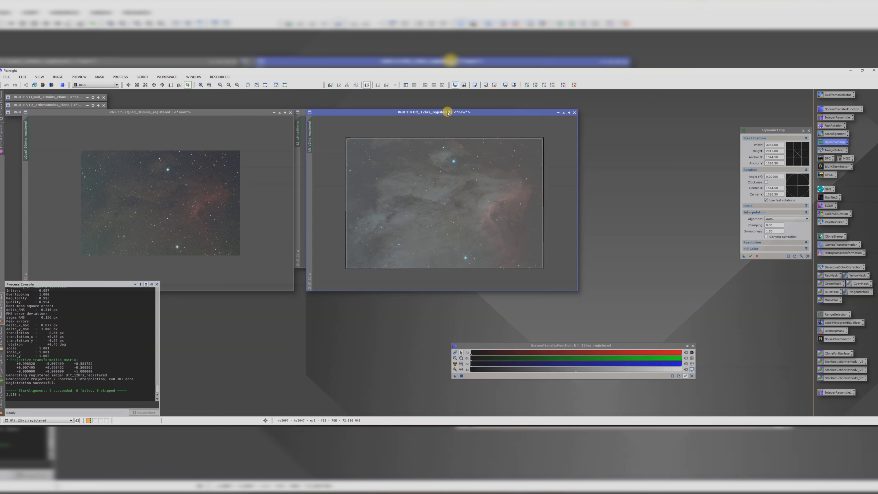
drag(447, 112, 608, 127)
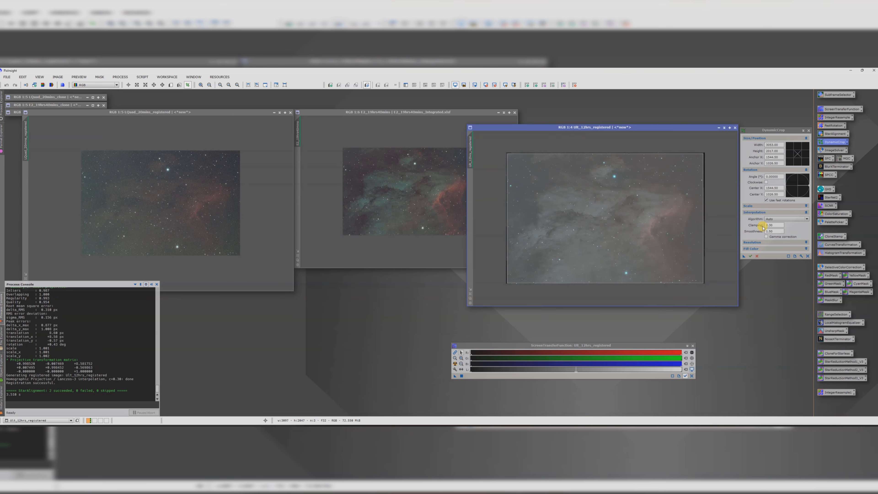
Step: Apply the same DynamicCrop to the L-Quad registered, E2_19hrs40mins and 12hrs registered views, then close the tool
click(743, 257)
drag(742, 262, 177, 207)
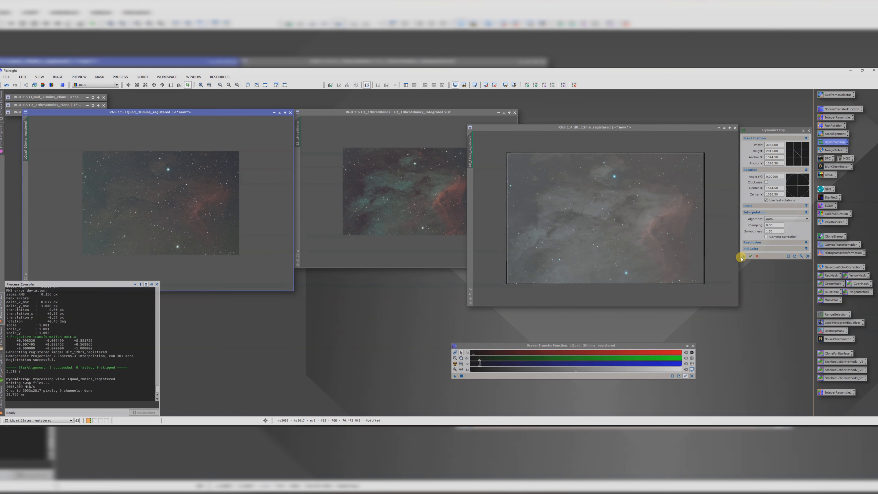
drag(743, 257, 409, 208)
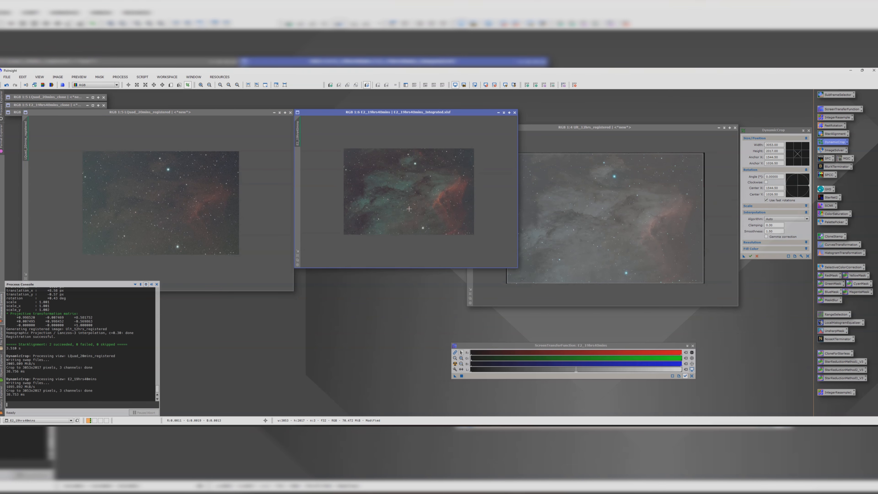
click(749, 256)
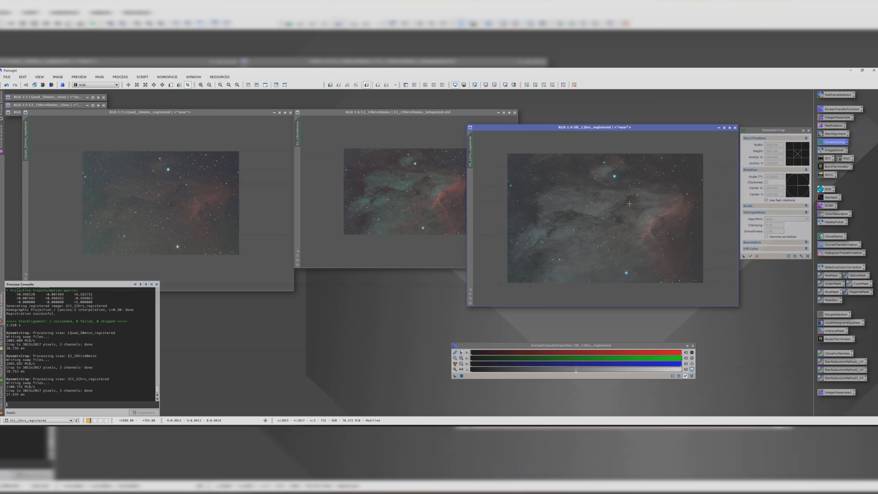
click(809, 131)
drag(591, 127, 643, 112)
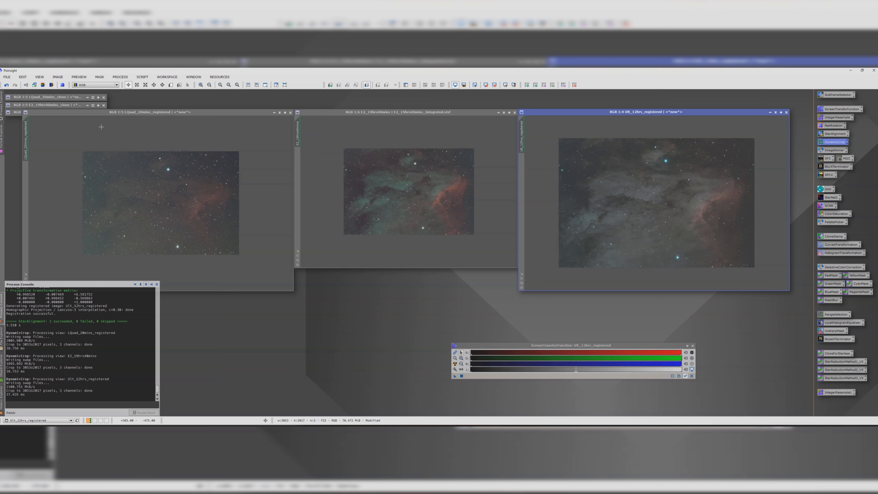
Step: Plate-solve the L-Quad_20mins_registered view with the ImageSolver script
click(132, 112)
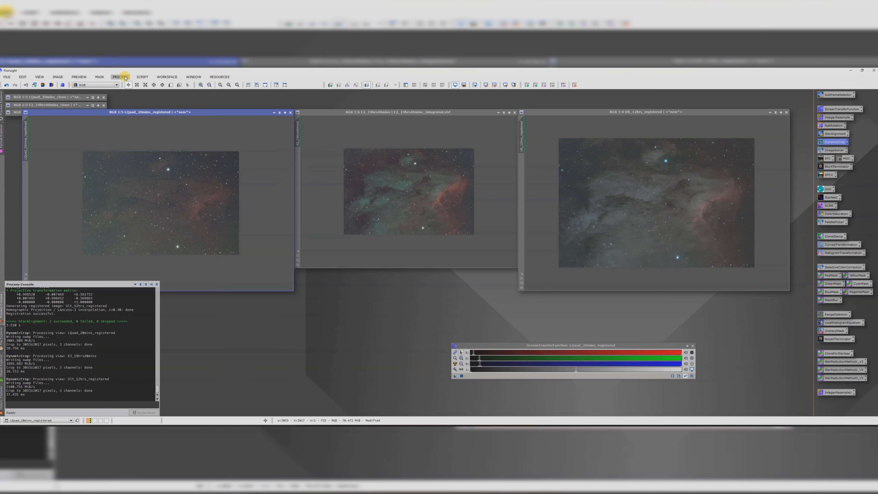
click(125, 78)
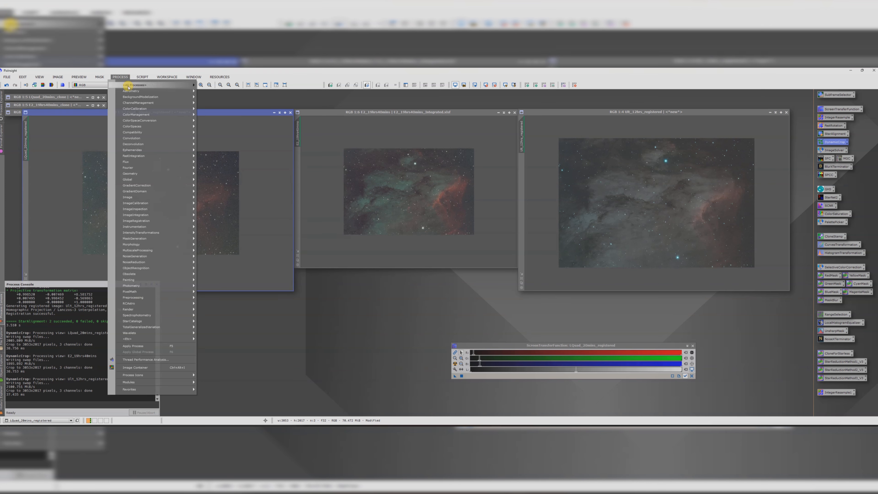
mouse_move(128, 91)
mouse_move(142, 77)
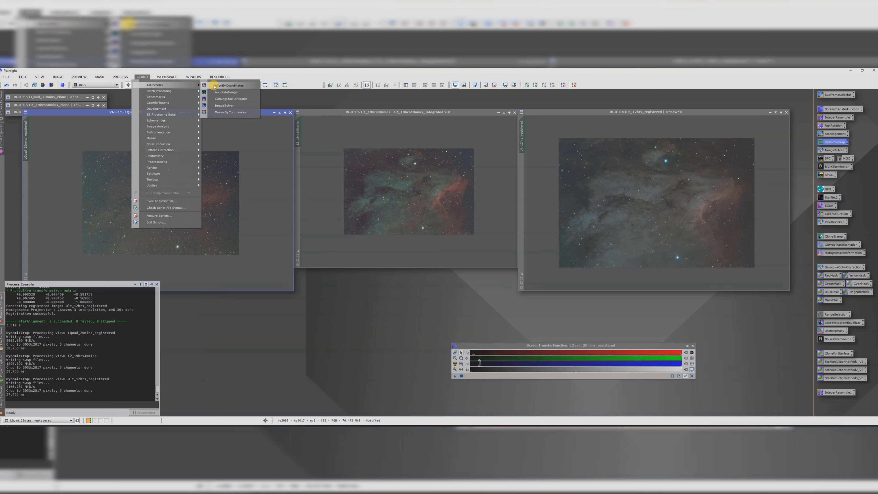
click(229, 107)
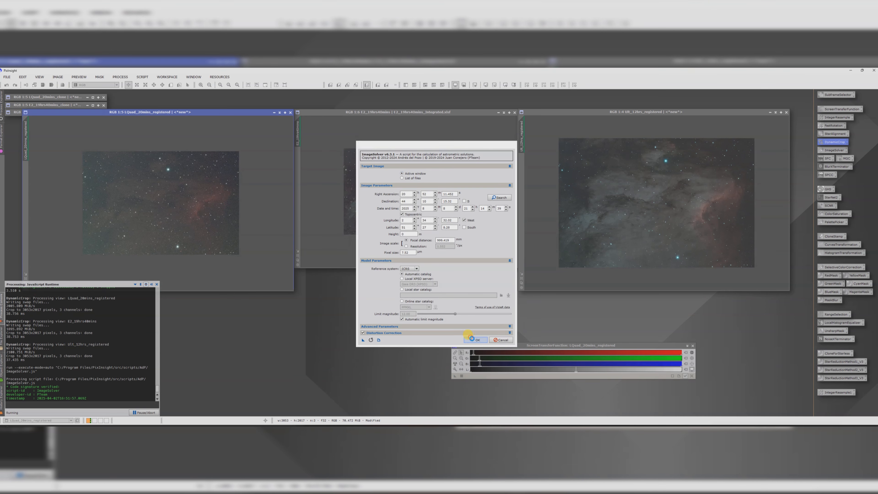
click(474, 339)
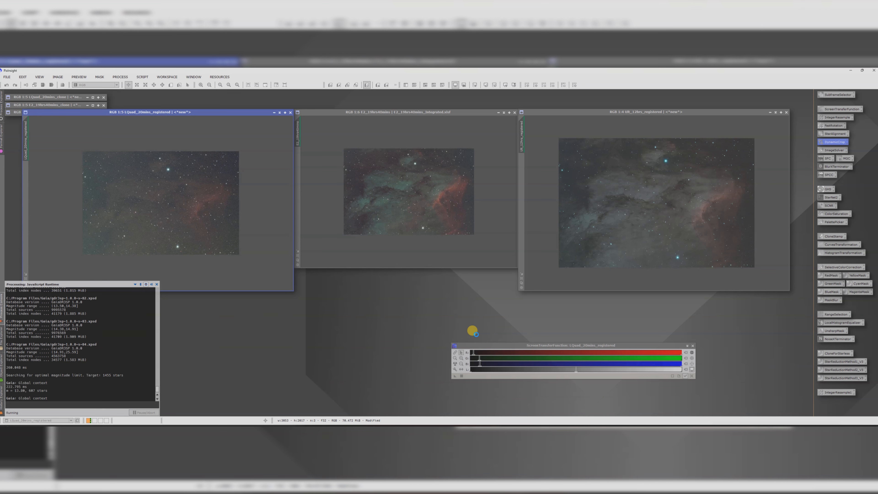
Step: Plate-solve the E2_19hrs40mins view with the ImageSolver script
click(373, 112)
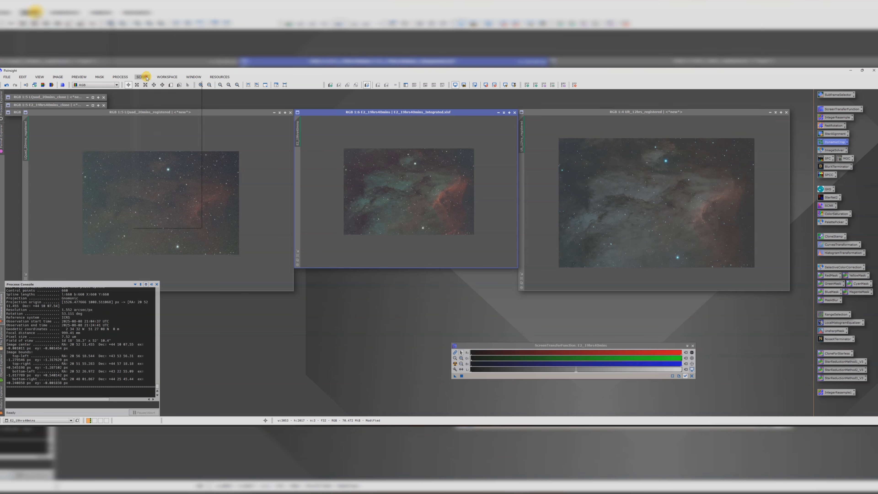
click(142, 77)
mouse_move(159, 85)
click(225, 105)
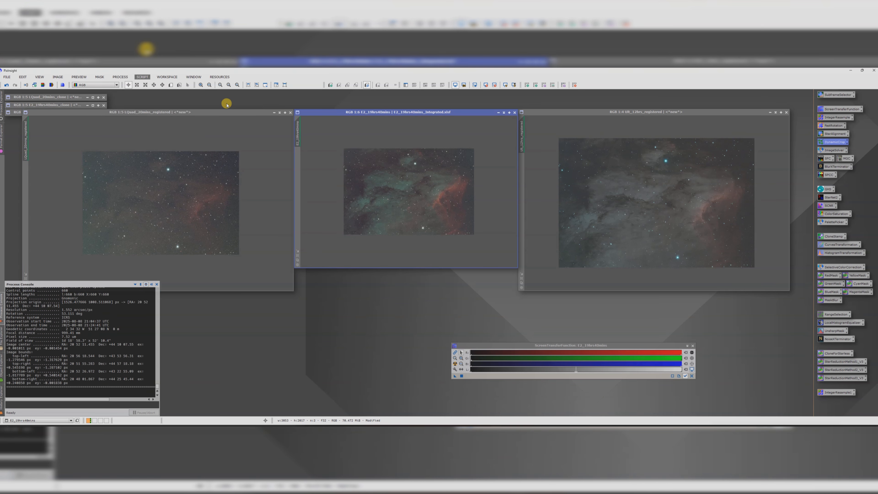
click(476, 339)
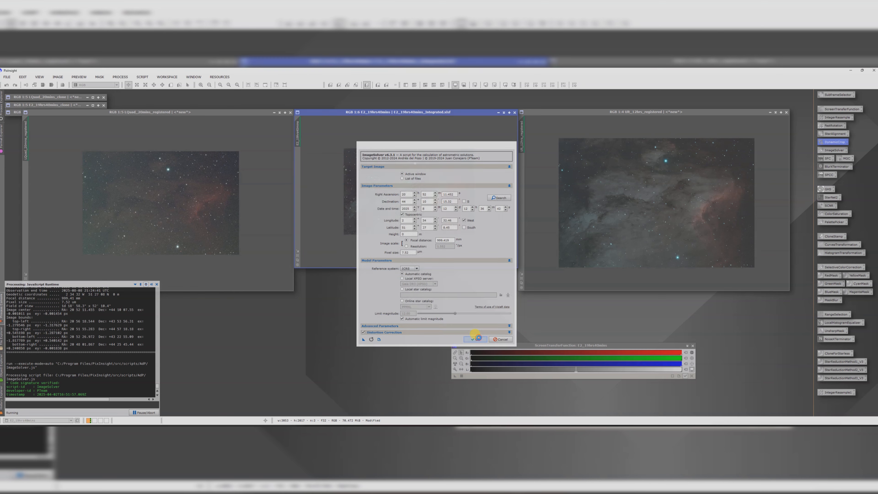
Step: Plate-solve the 12hrs_registered view with the ImageSolver script
click(556, 112)
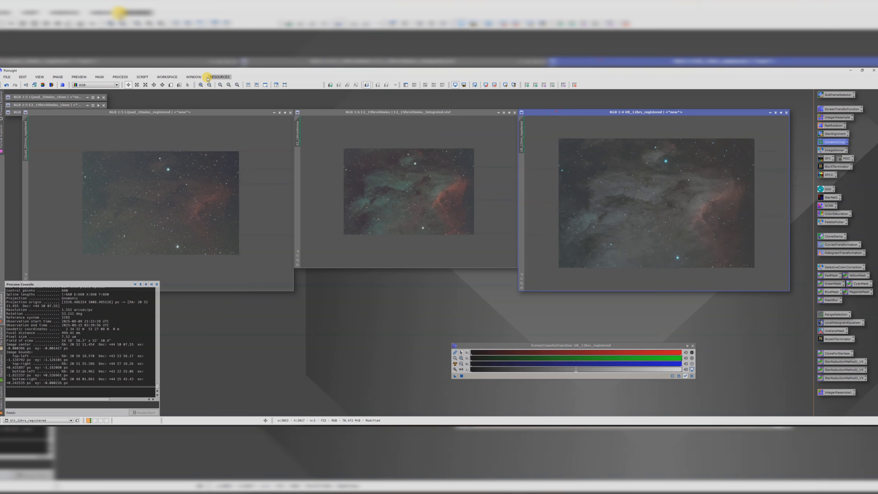
click(142, 76)
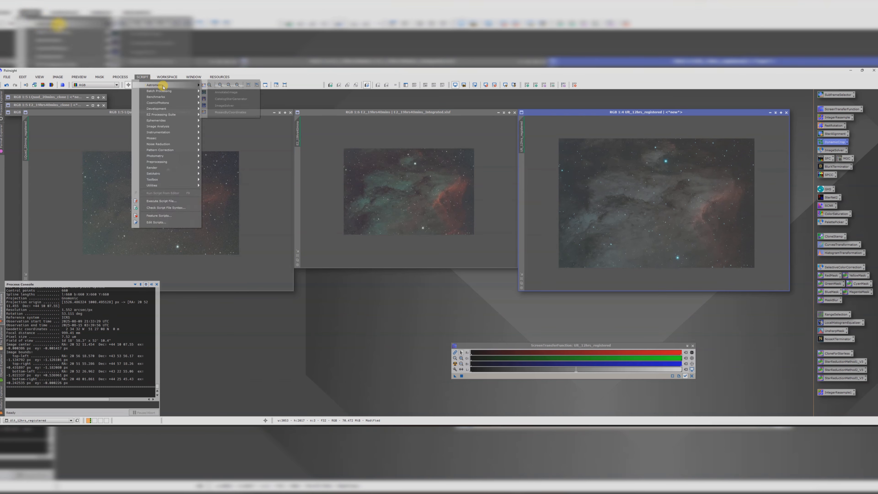
click(231, 105)
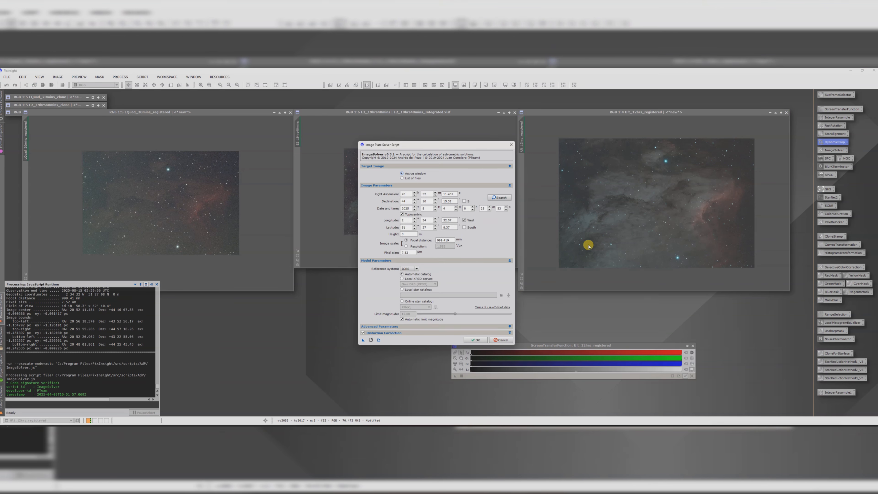
click(477, 341)
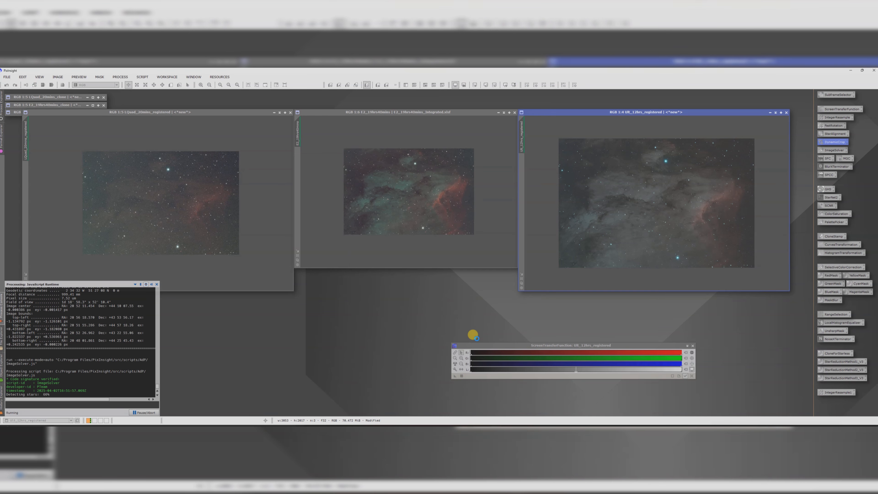
click(164, 112)
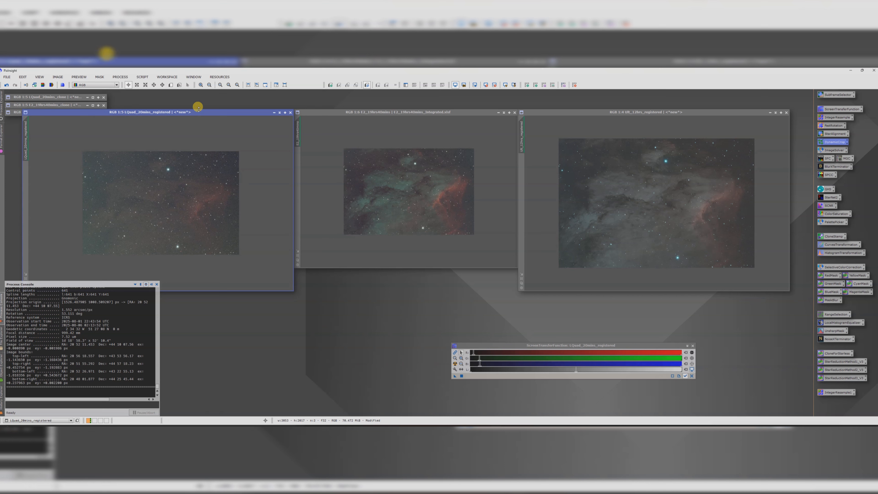
Step: Run the AutoDBE script on the L-Quad_20mins_registered view to remove its gradient
click(146, 77)
mouse_move(155, 91)
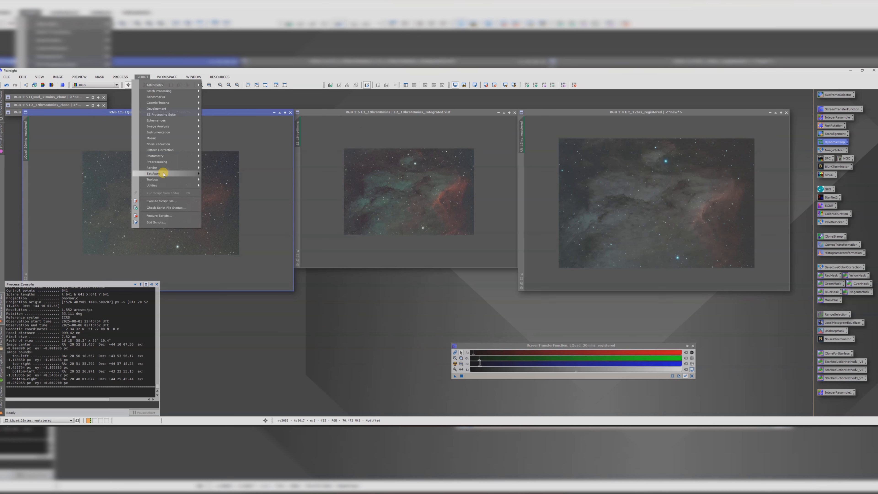
mouse_move(164, 174)
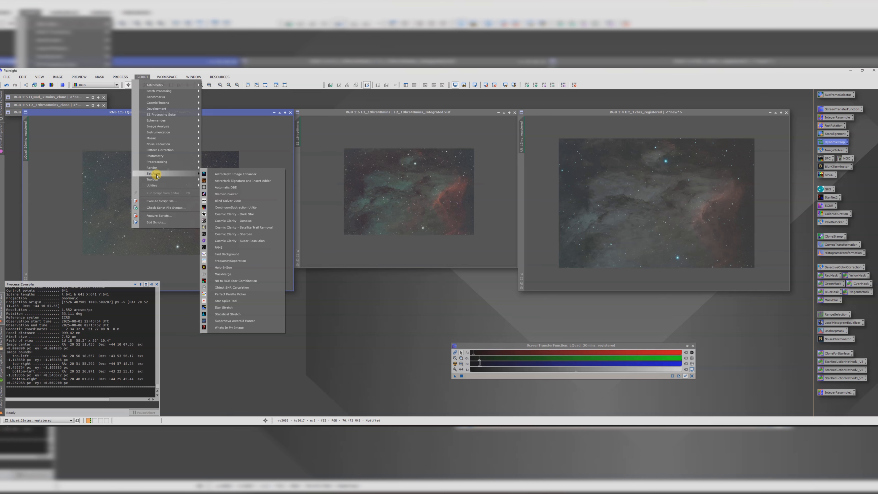
click(231, 187)
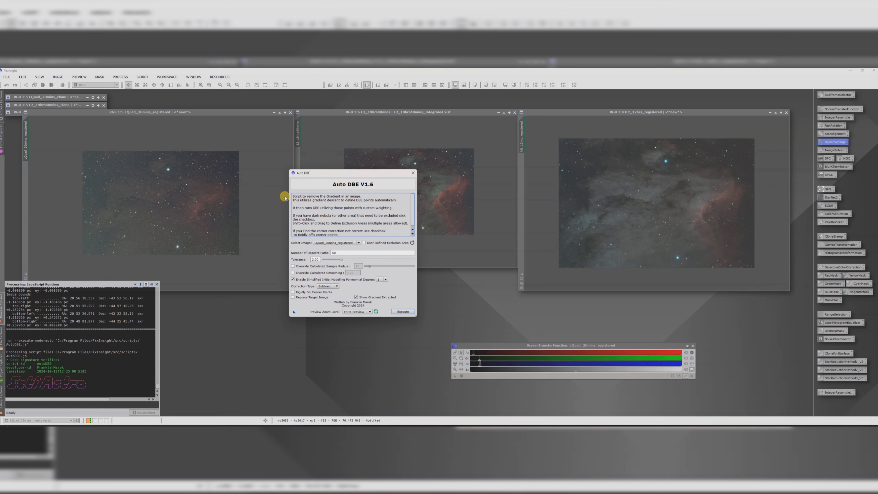
click(401, 312)
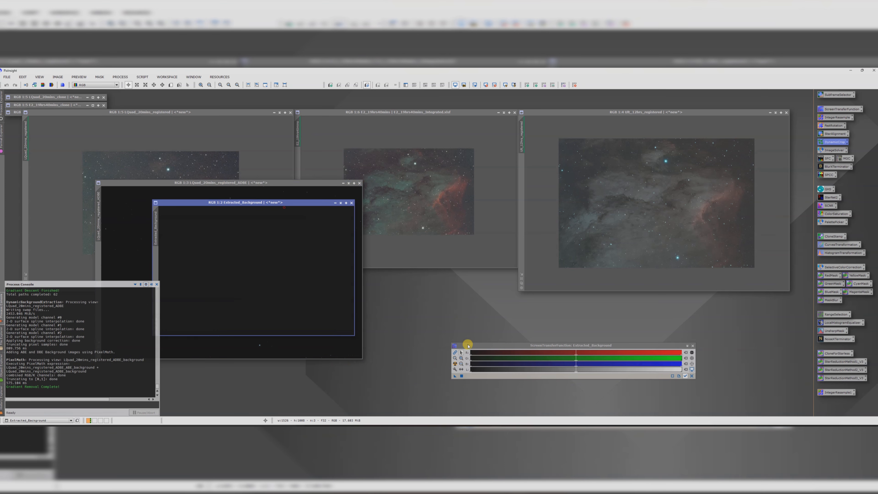
Step: Close the extracted background, auto-stretch the L-Quad ADBE result, minimize the original view and reposition the result window
click(455, 363)
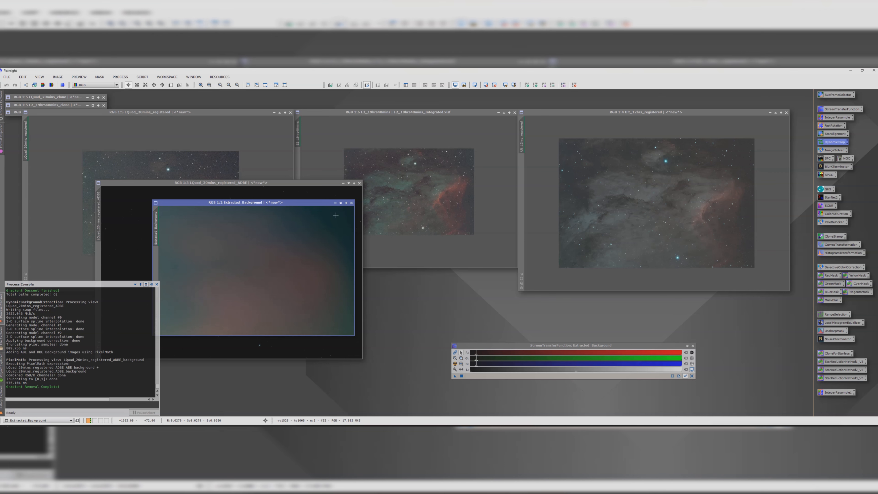
click(352, 202)
click(455, 364)
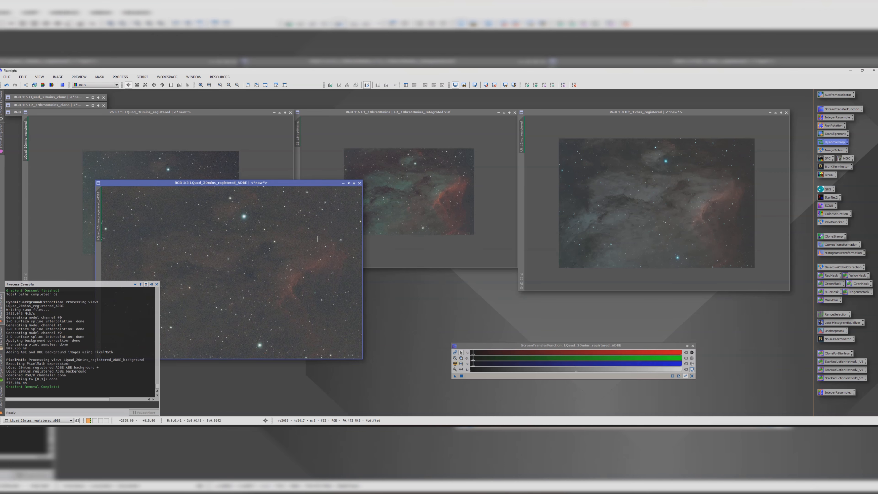
click(290, 112)
click(449, 262)
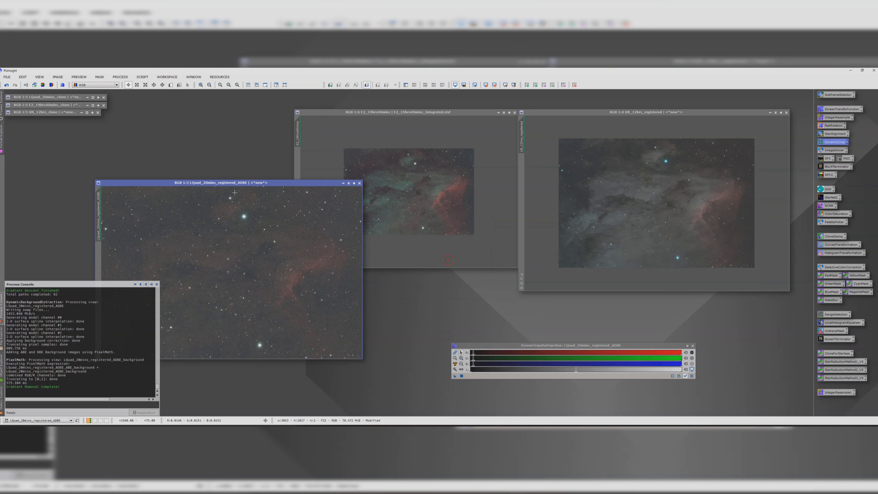
drag(239, 184, 157, 125)
click(342, 113)
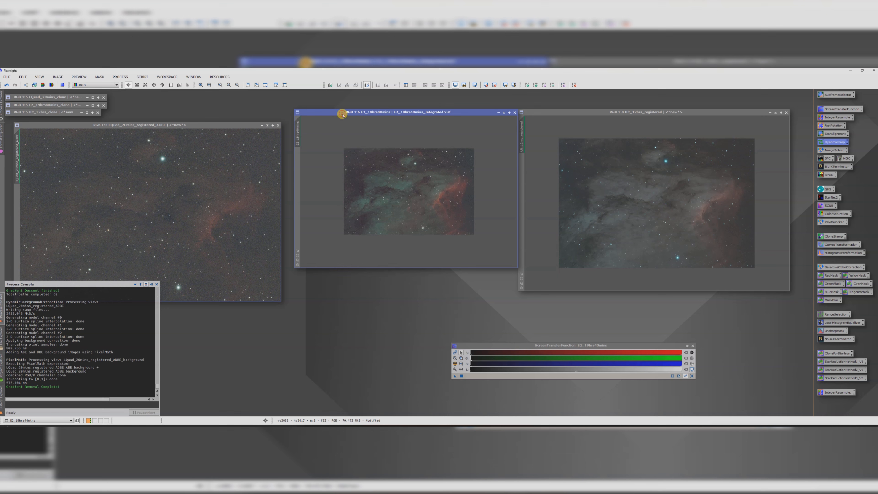
Step: Run the AutoDBE script on the E2_19hrs40mins view
click(142, 76)
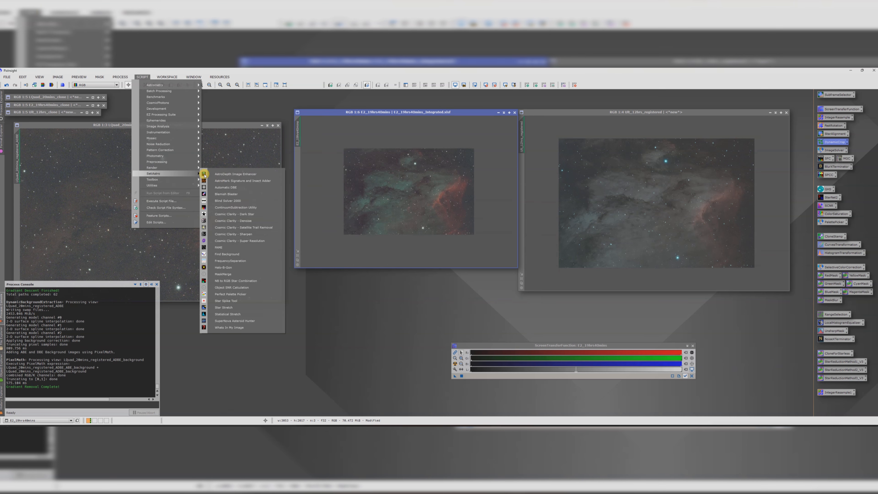
click(226, 187)
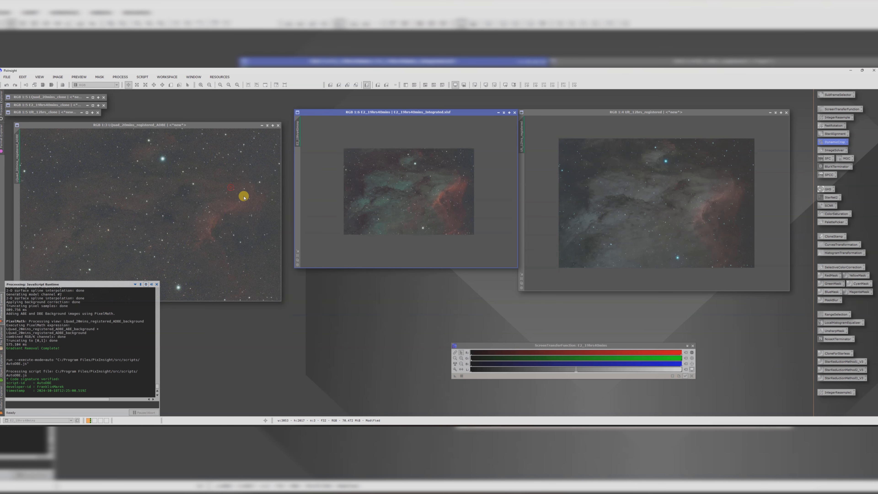
click(406, 312)
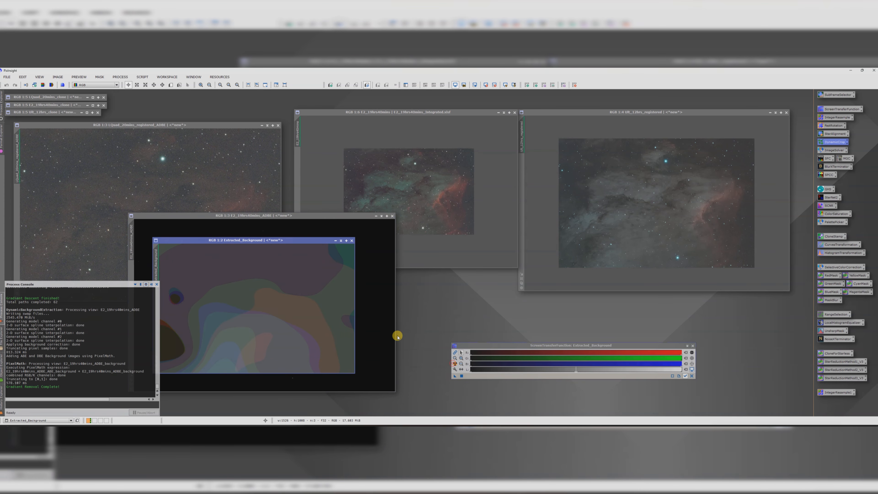
Step: Close the extracted background, auto-stretch the E2 ADBE result, reposition it and minimize the original E2 view
click(352, 240)
click(454, 366)
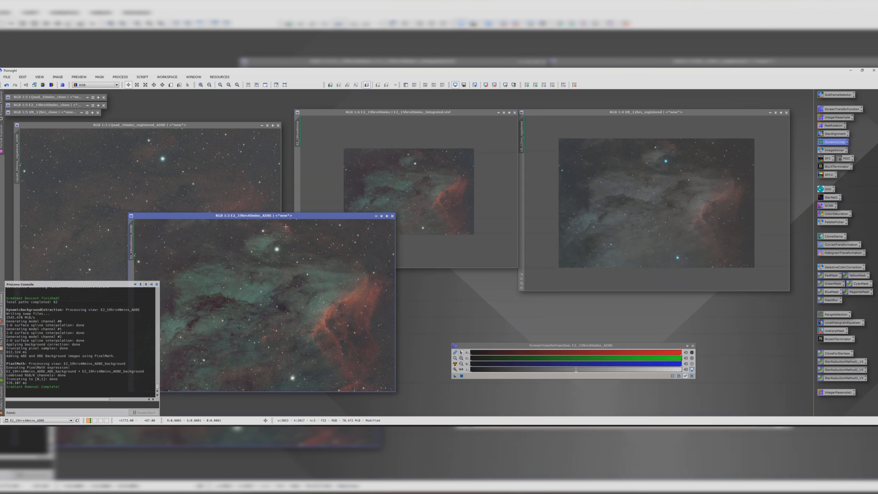
drag(275, 215, 400, 117)
click(515, 113)
click(453, 263)
click(568, 112)
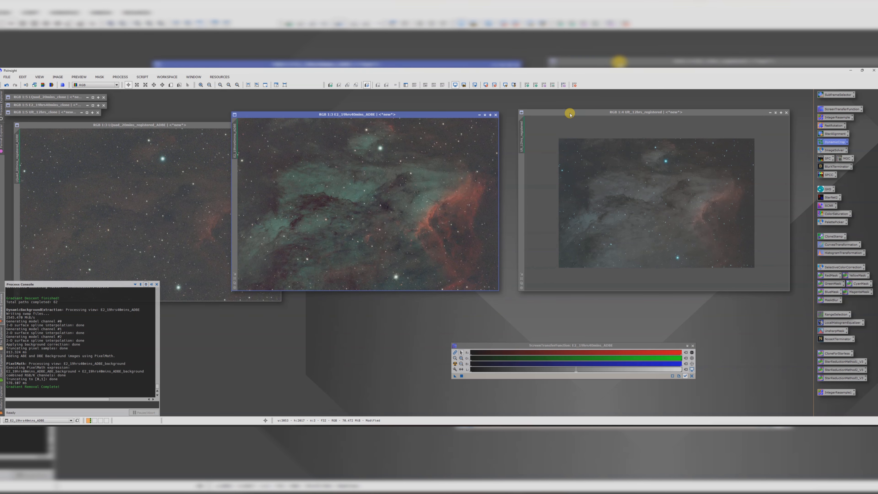
Step: Run the AutoDBE script on the 12hrs_registered view
click(142, 76)
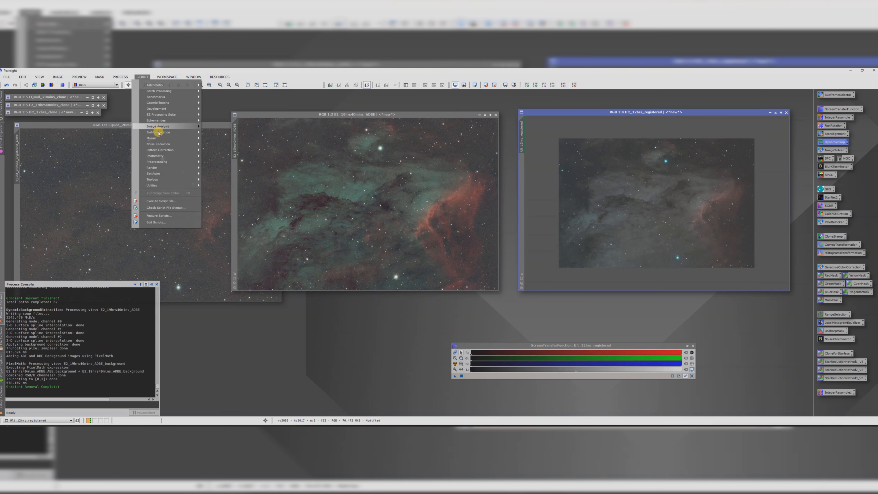
mouse_move(169, 177)
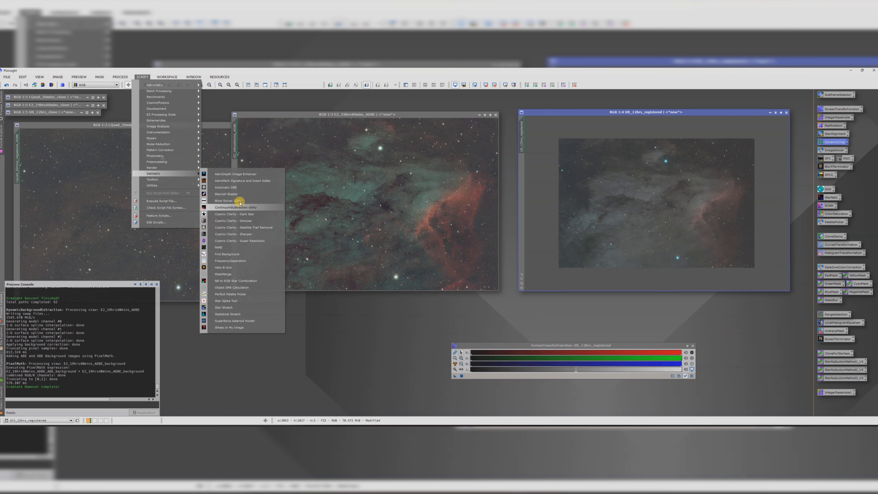
click(225, 187)
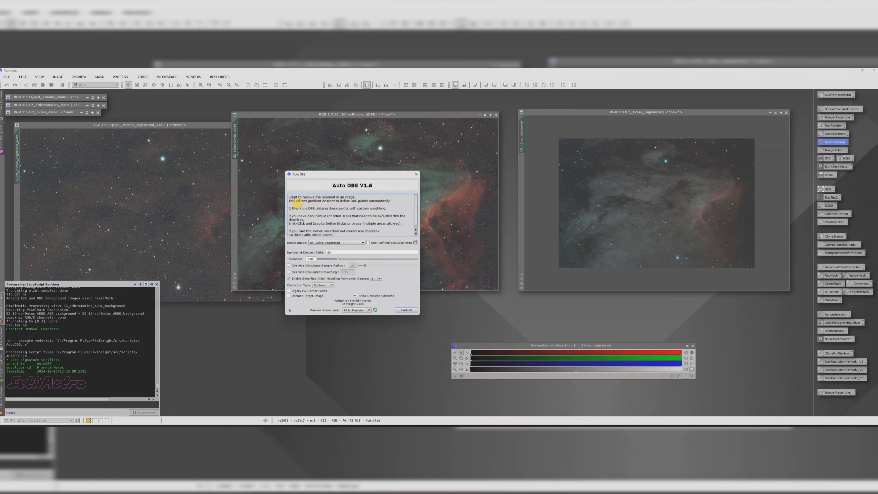
click(408, 312)
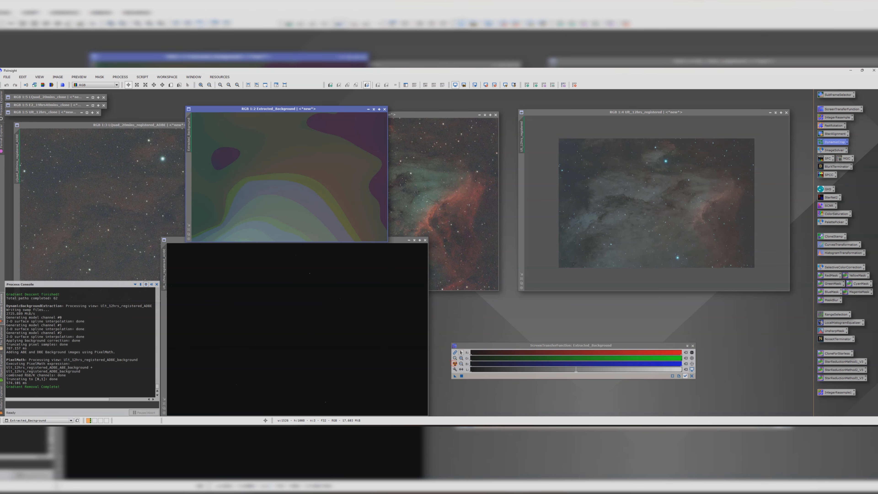
Step: Close the extracted background, auto-stretch the 12hrs ADBE result, discard the original 12hrs view and arrange the result windows
click(385, 109)
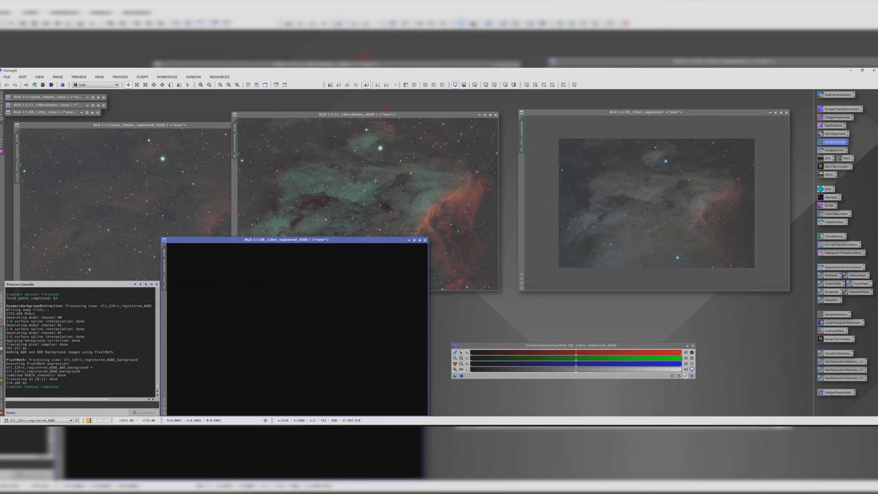
drag(362, 240, 412, 180)
click(455, 364)
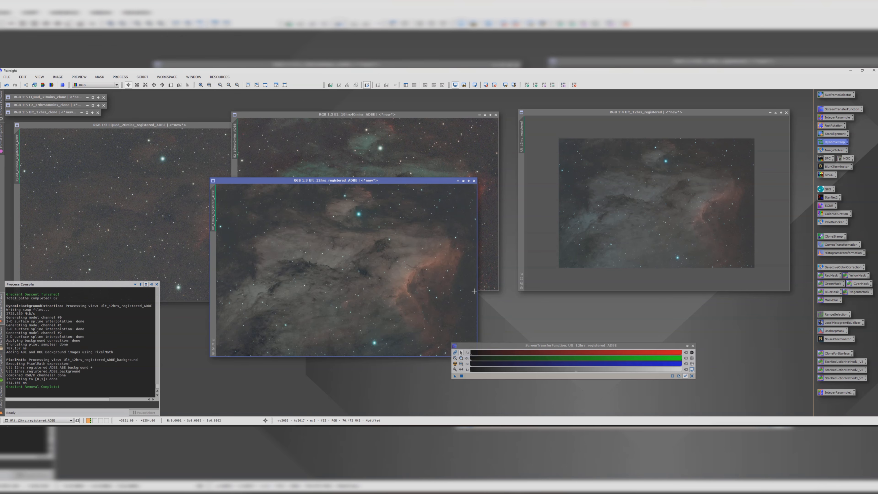
click(786, 112)
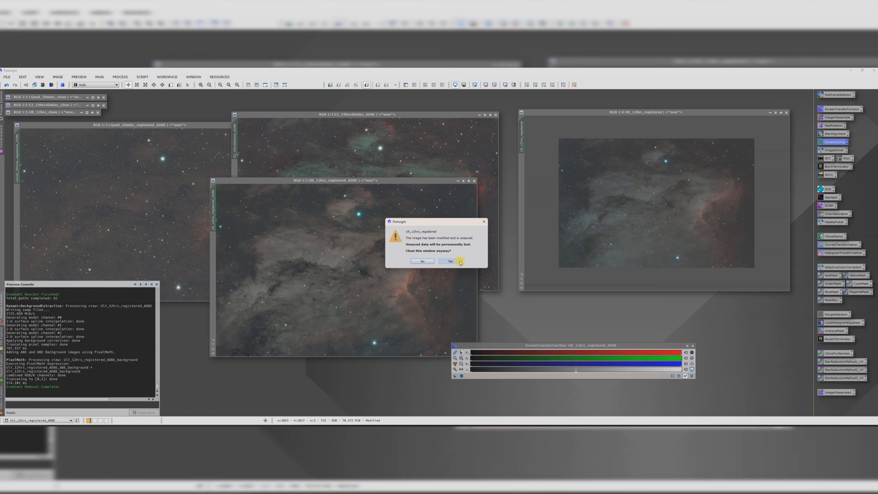
click(460, 262)
drag(363, 180, 669, 115)
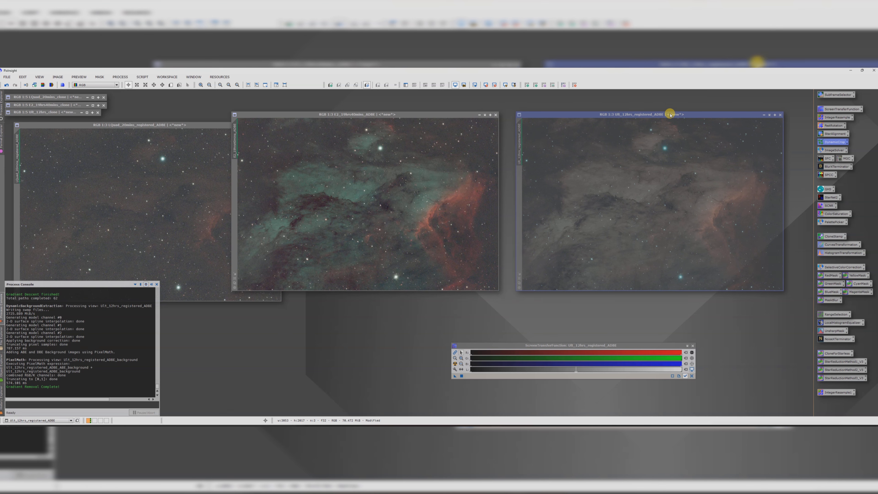
drag(141, 125, 198, 125)
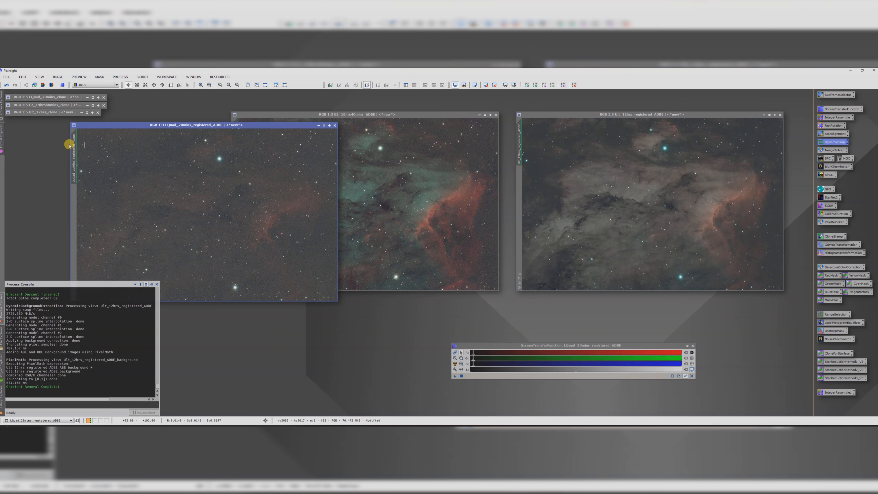
Step: Rename the L-Quad ADBE view to LQuad_DBE
double_click(70, 145)
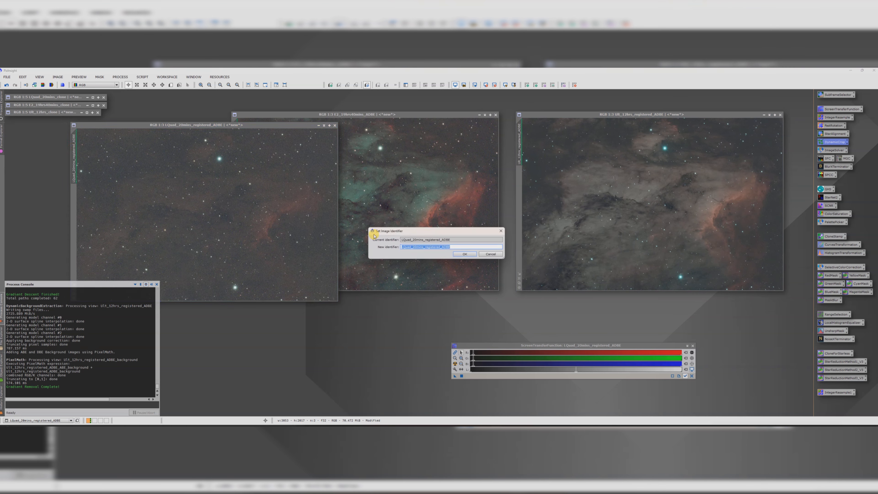
drag(457, 246, 423, 249)
text(DBE)
key(Return)
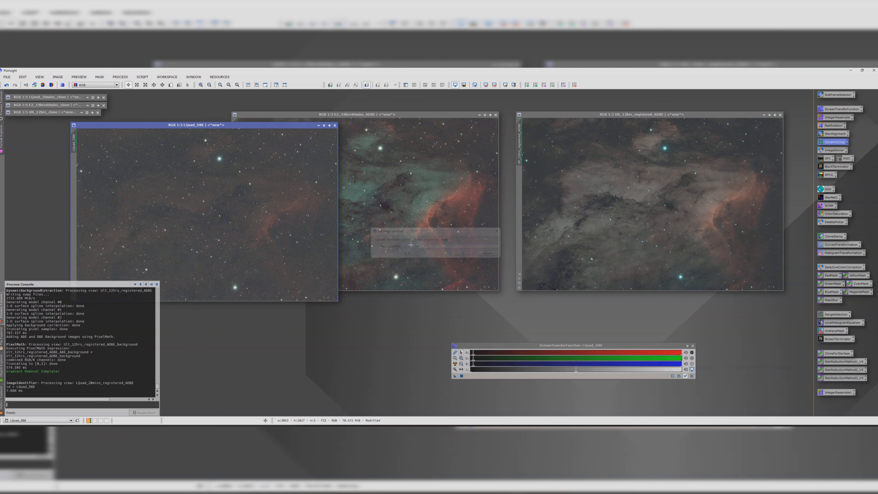
Step: Create a clone of the LQuad_DBE view as a backup and move the window aside
drag(73, 141, 51, 147)
click(301, 139)
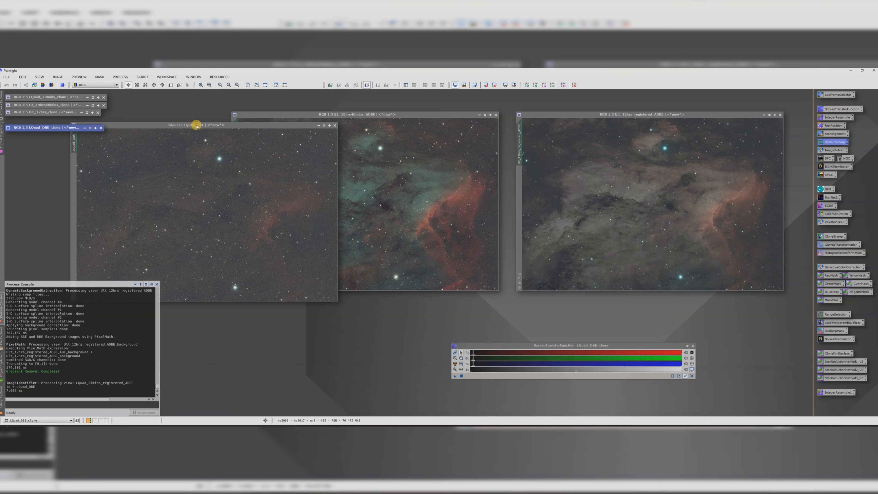
drag(196, 124, 132, 198)
Step: Rename the E2 ADBE view to E2_DBE
click(235, 138)
double_click(235, 143)
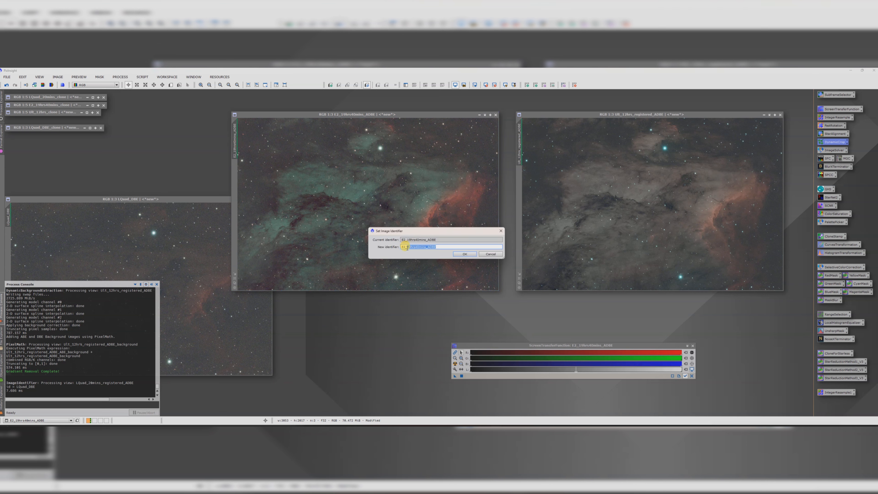
click(456, 257)
Step: Create a clone of the E2_DBE view as a backup
drag(235, 137, 171, 159)
click(401, 153)
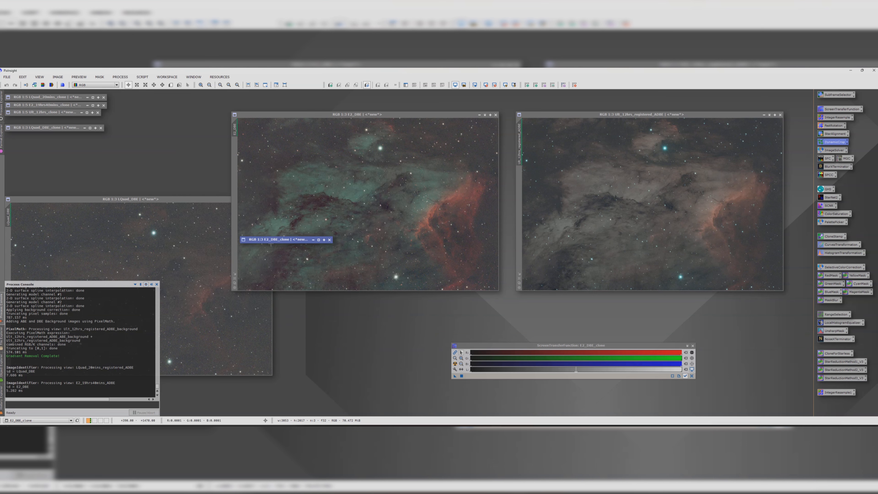
drag(37, 140, 37, 137)
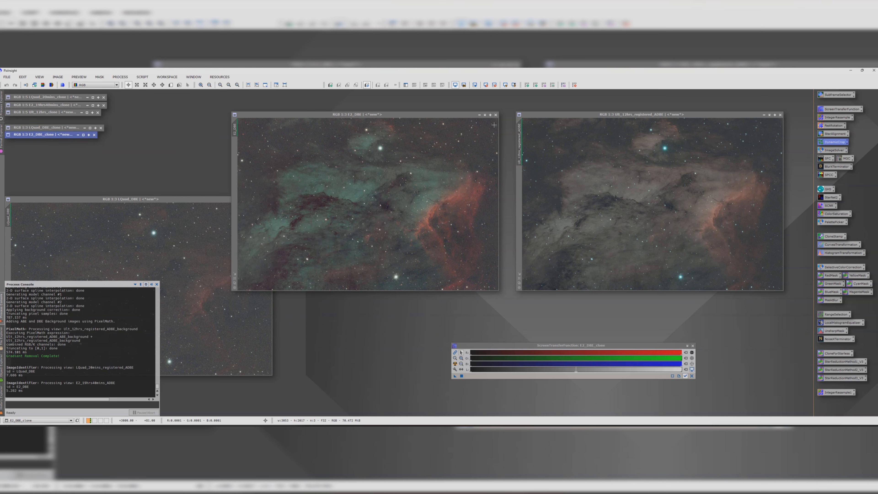
Step: Rename the 12hrs registered ADBE view with the _DBE suffix
double_click(518, 135)
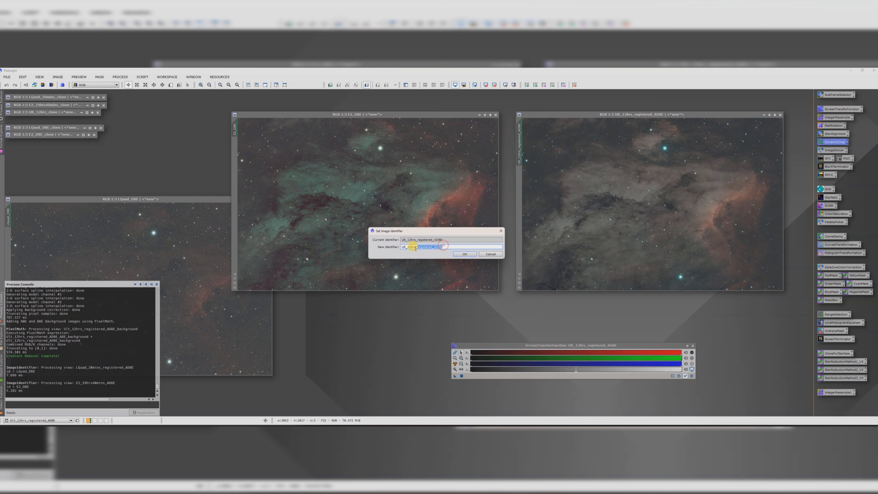
drag(408, 248, 444, 247)
click(458, 255)
Step: Create a clone of the 12hrs DBE view and rearrange the three DBE image windows
drag(519, 136, 195, 152)
click(429, 141)
drag(332, 225, 72, 146)
drag(125, 202, 296, 143)
scroll(304, 201, down, 1)
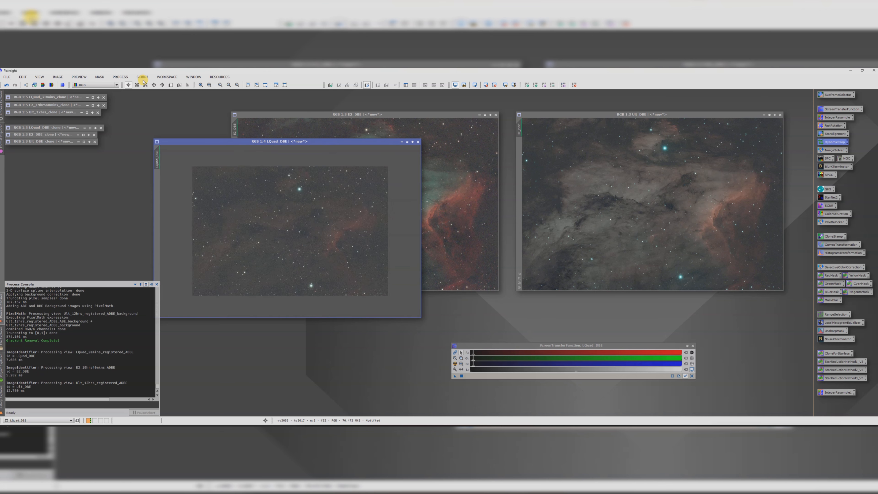
Step: Open BlurXTerminator and disable its Automatic PSF option
double_click(834, 167)
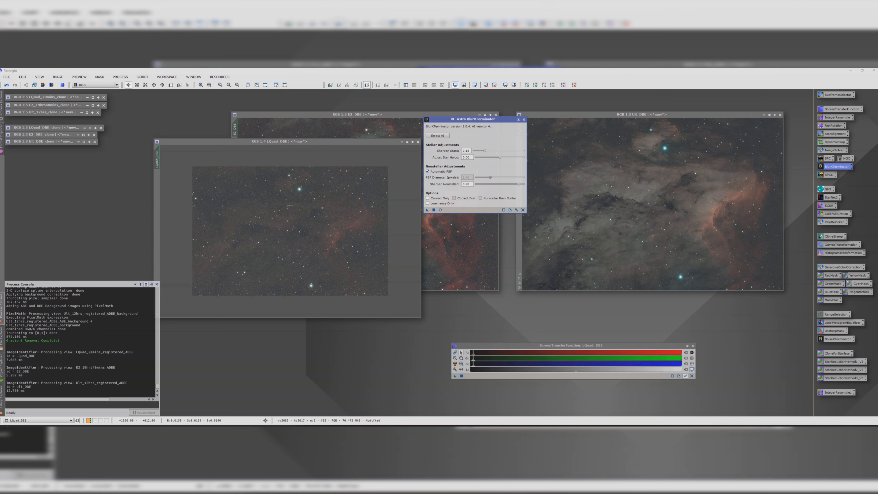
click(428, 171)
drag(323, 143, 267, 143)
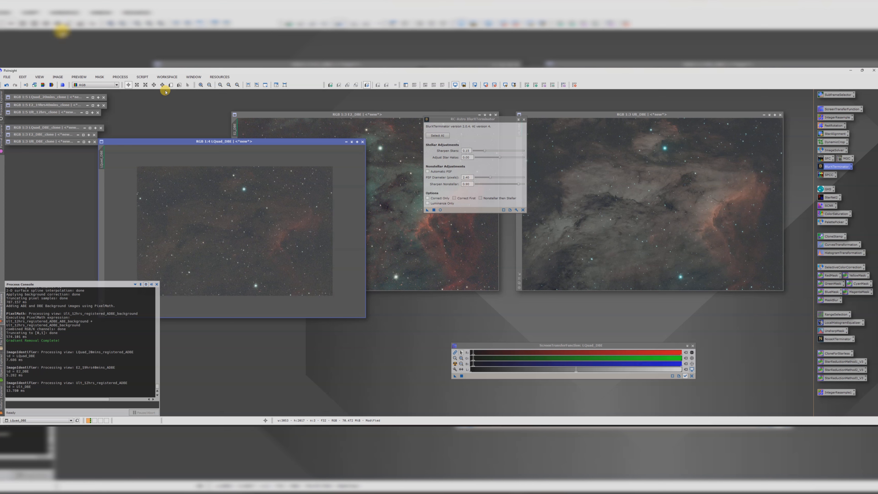
Step: Launch the PSFImage script for the LQuad_DBE view
click(142, 77)
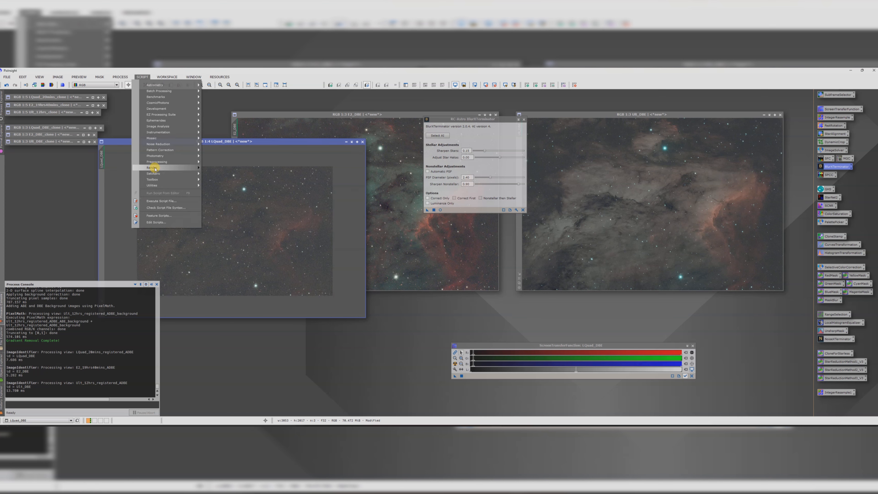
mouse_move(152, 167)
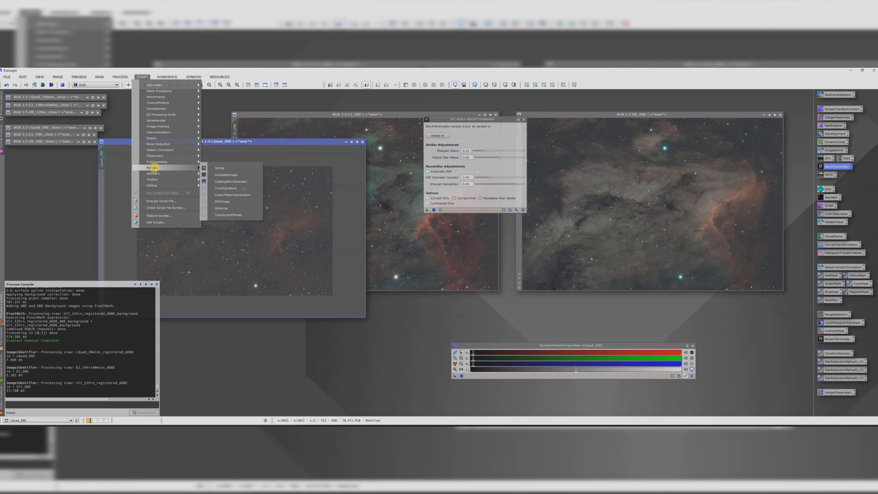
click(228, 203)
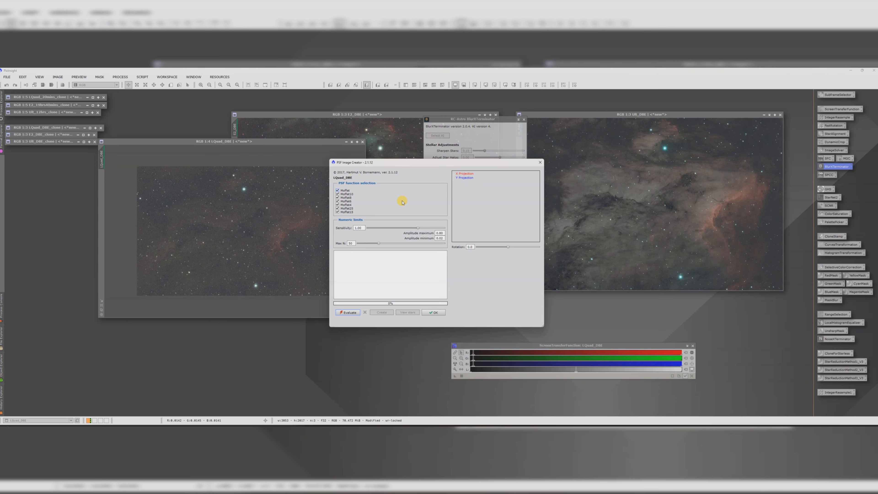
Step: Evaluate the PSF of the LQuad_DBE view in PSFImage and select its FWHM value
click(349, 313)
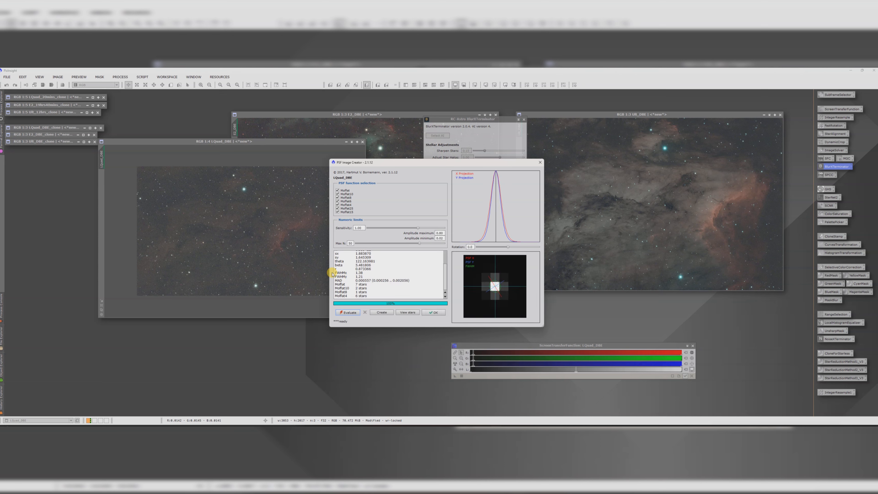
mouse_move(345, 272)
mouse_down()
mouse_move(364, 276)
mouse_move(357, 273)
mouse_up()
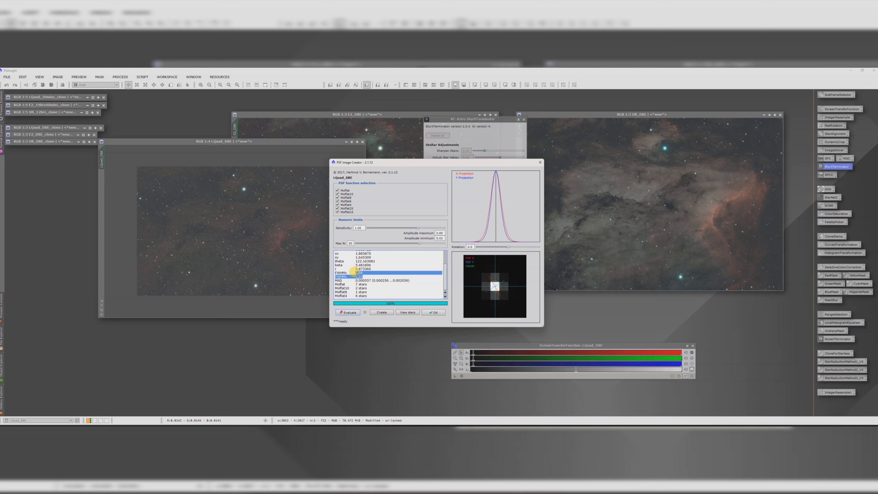
click(359, 276)
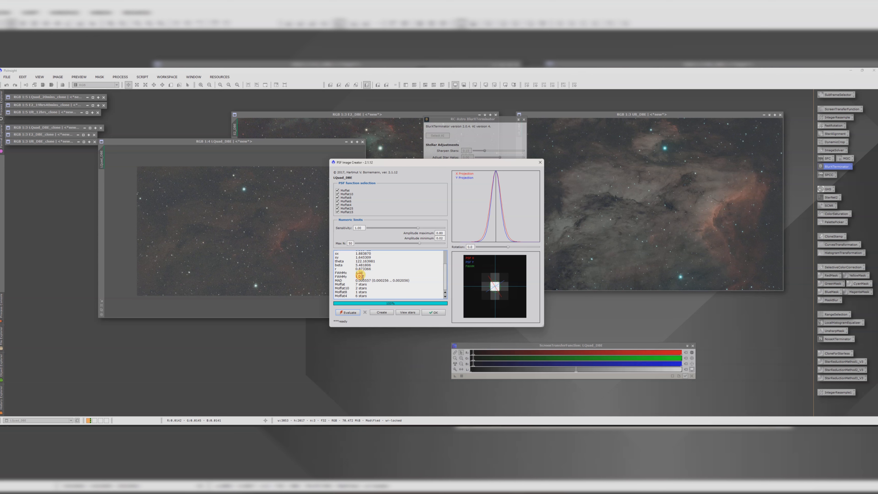
drag(359, 276, 356, 273)
click(356, 273)
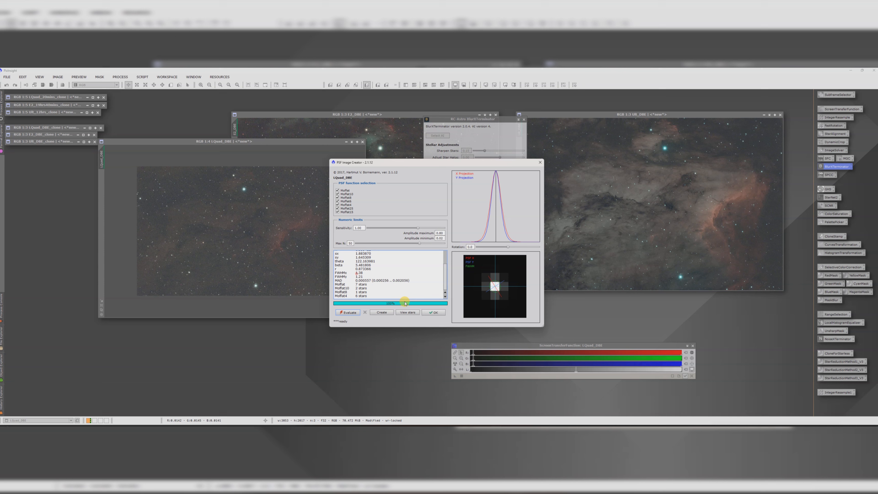
Step: Close PSFImage, enter the measured FWHM as BlurXTerminator's PSF diameter, and apply BlurXTerminator to LQuad_DBE
click(427, 313)
drag(439, 119, 432, 131)
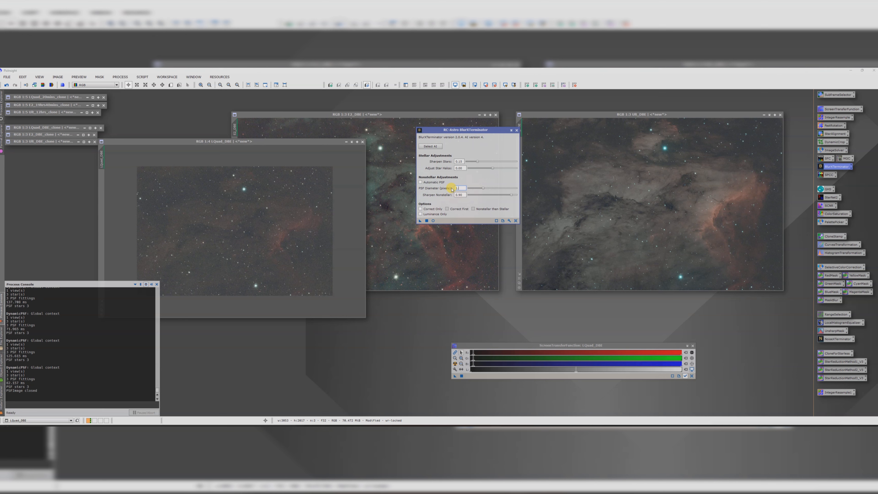
drag(418, 222, 236, 225)
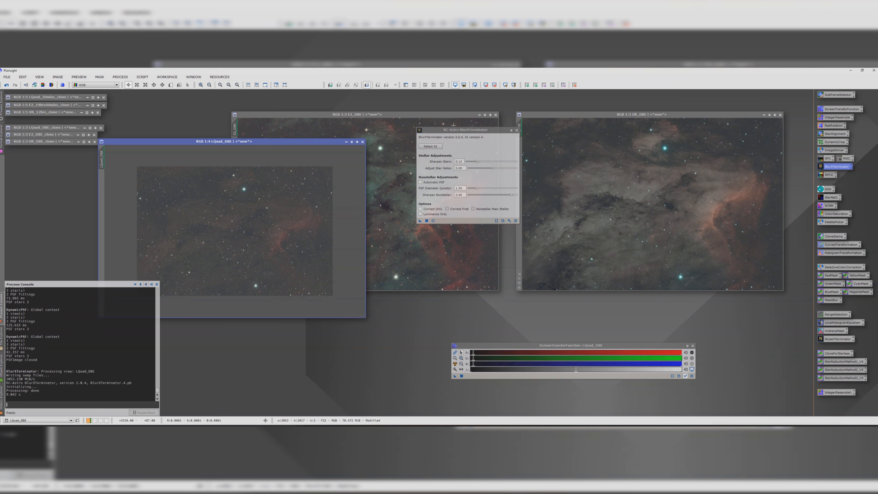
Step: Run the PSFImage script on the E1_DBE view, evaluate it, and select its FWHM value
drag(337, 141, 264, 169)
drag(337, 114, 284, 134)
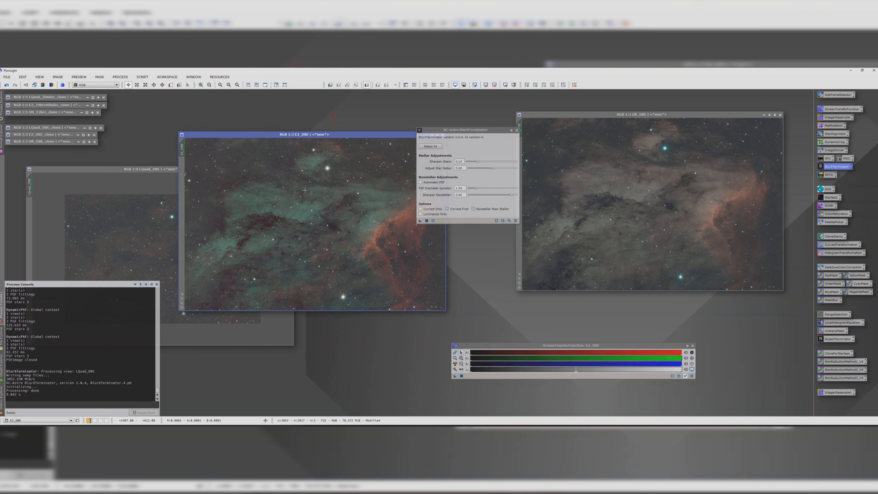
click(137, 77)
mouse_move(163, 168)
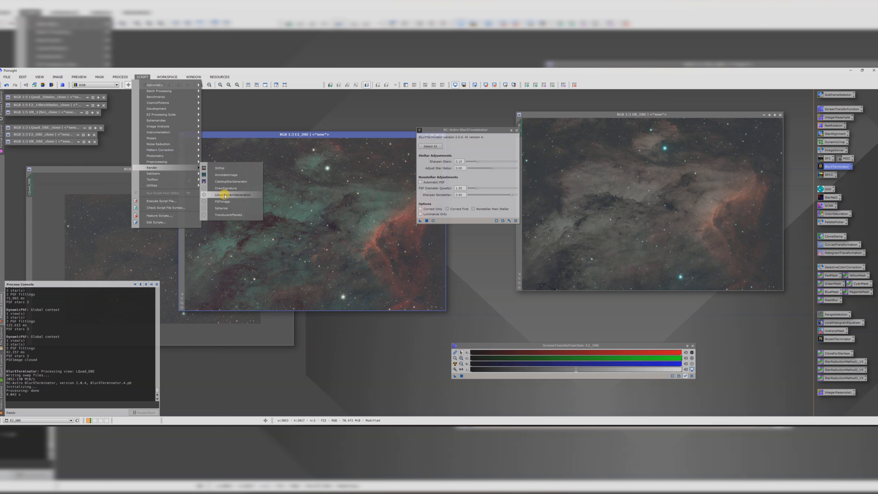
click(222, 197)
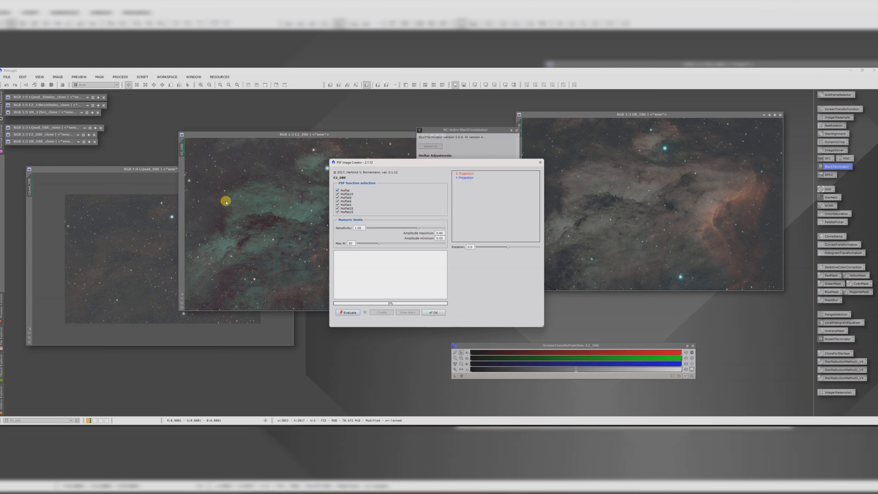
click(352, 313)
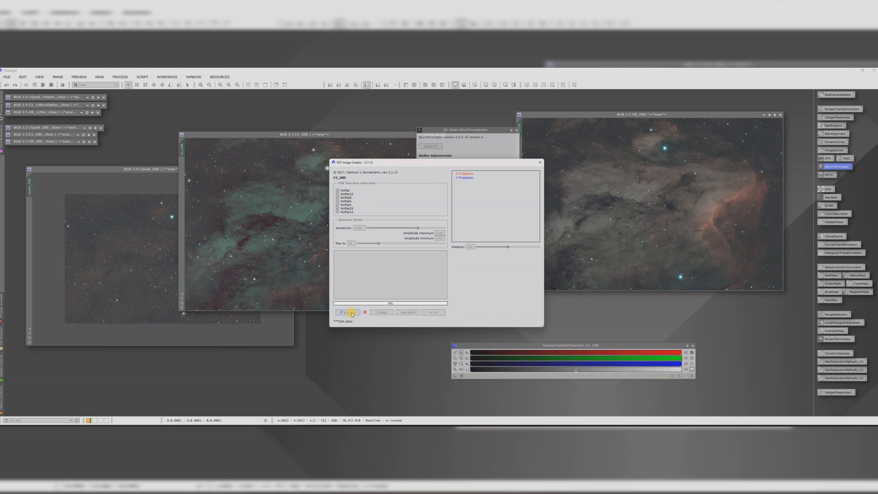
drag(362, 289, 340, 282)
click(358, 284)
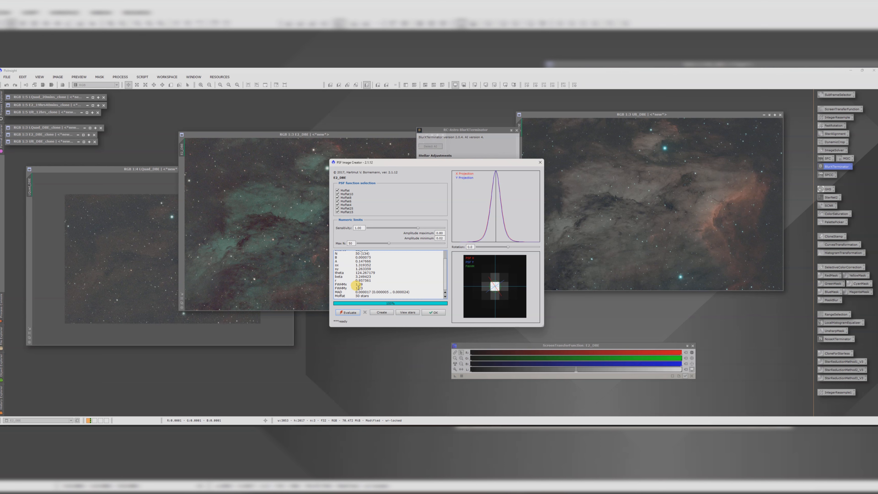
Step: Close PSFImage, set BlurXTerminator's PSF diameter to 1.28 pixels, and apply it to E1_DBE
click(429, 312)
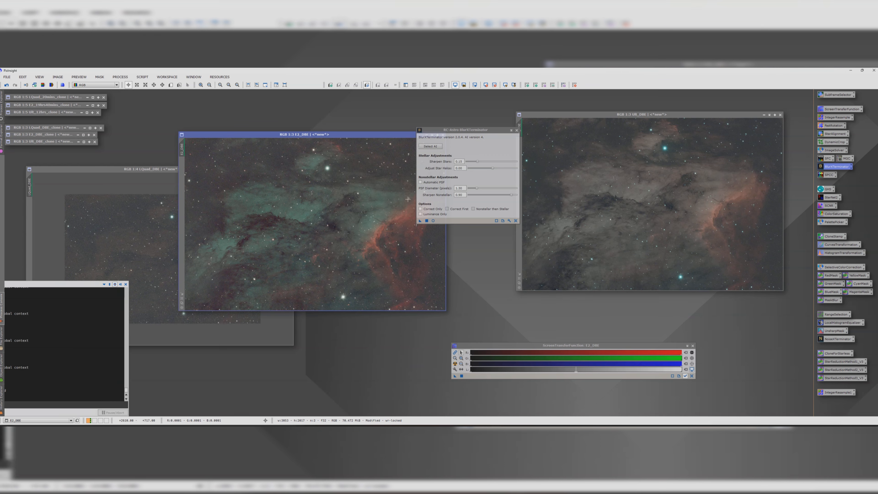
click(462, 188)
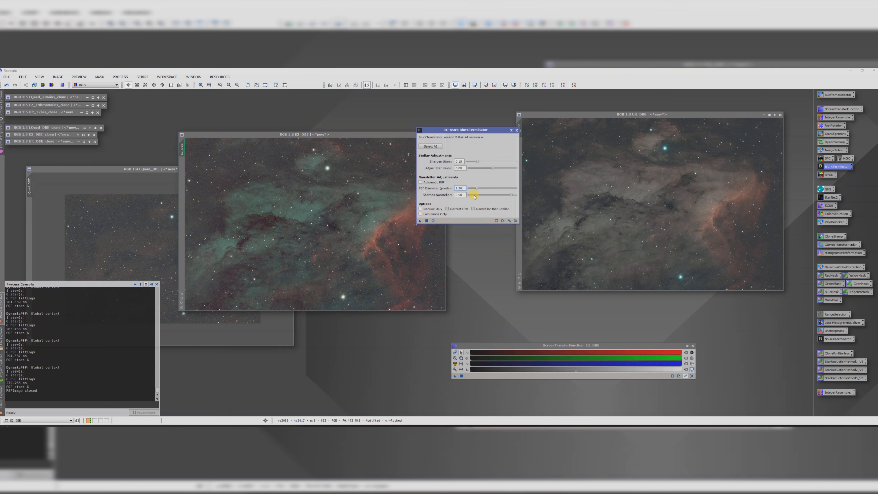
drag(420, 223, 313, 219)
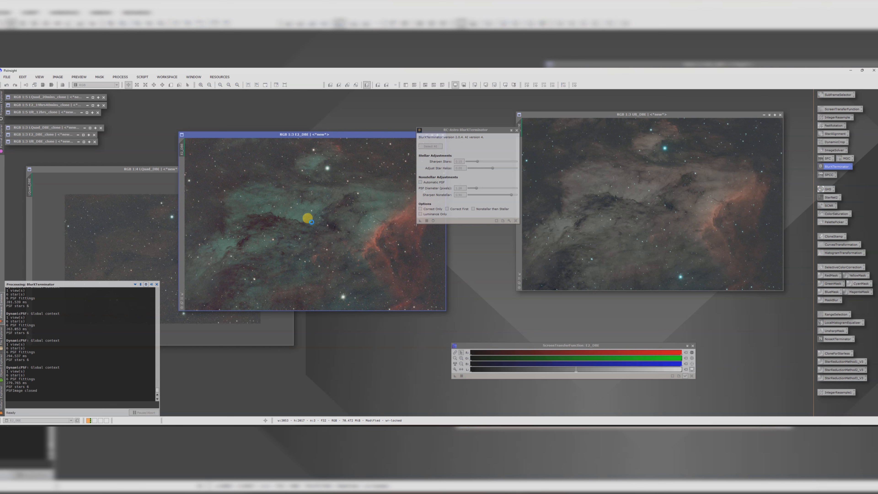
Step: Run the PSFImage script on the 6h_DBE view, evaluate it, and select its FWHM value
drag(576, 115, 240, 180)
click(142, 77)
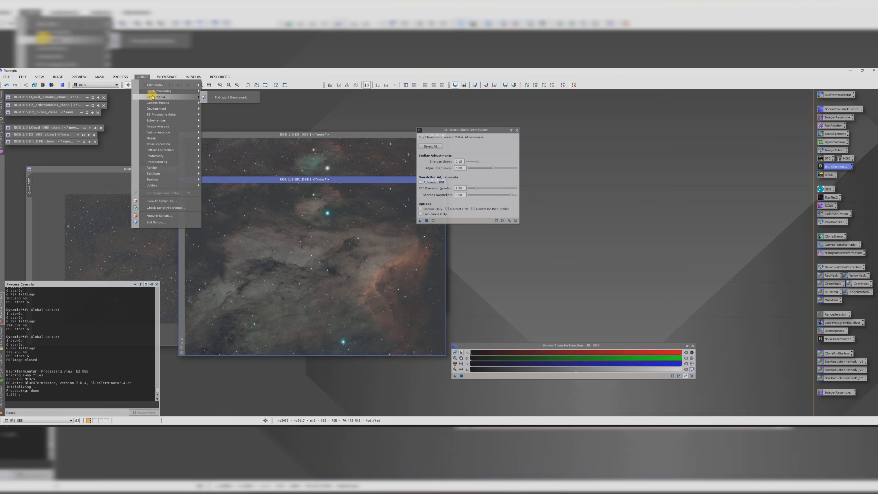
mouse_move(157, 169)
click(222, 199)
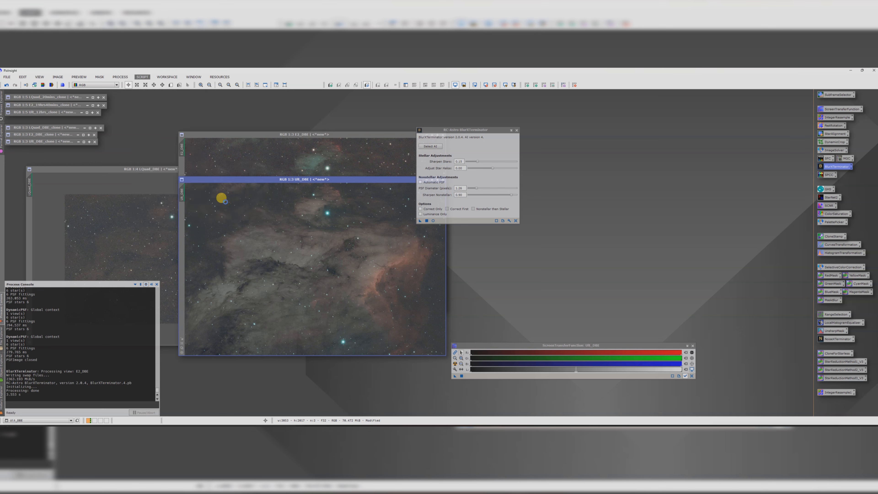
click(350, 312)
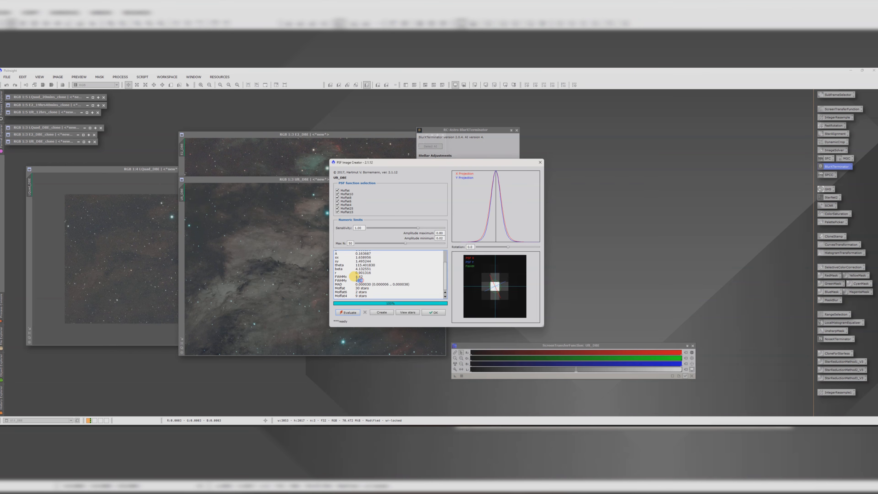
drag(353, 277, 355, 276)
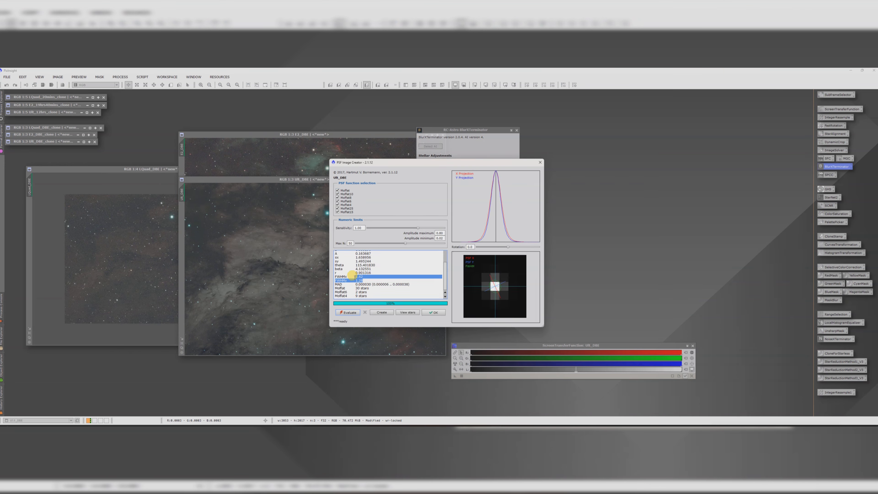
Step: Close PSFImage, enter the measured FWHM as BlurXTerminator's PSF diameter, and apply it to 6h_DBE
click(429, 313)
click(462, 188)
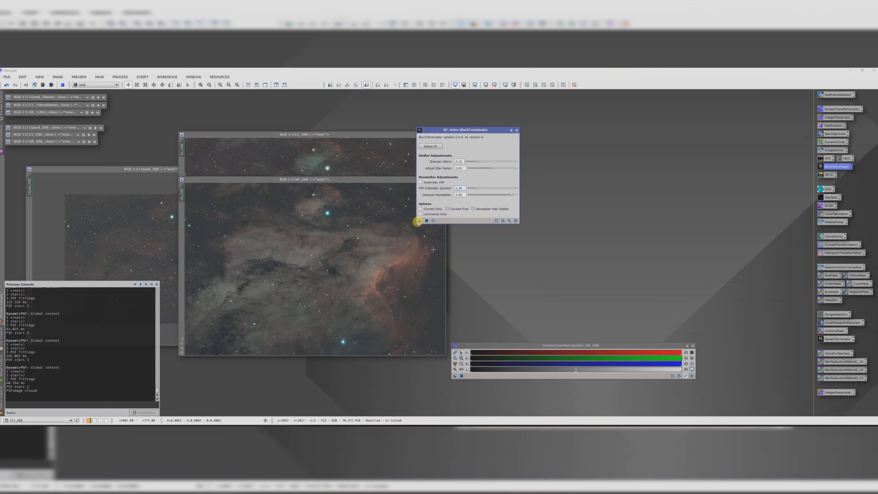
drag(418, 221, 338, 254)
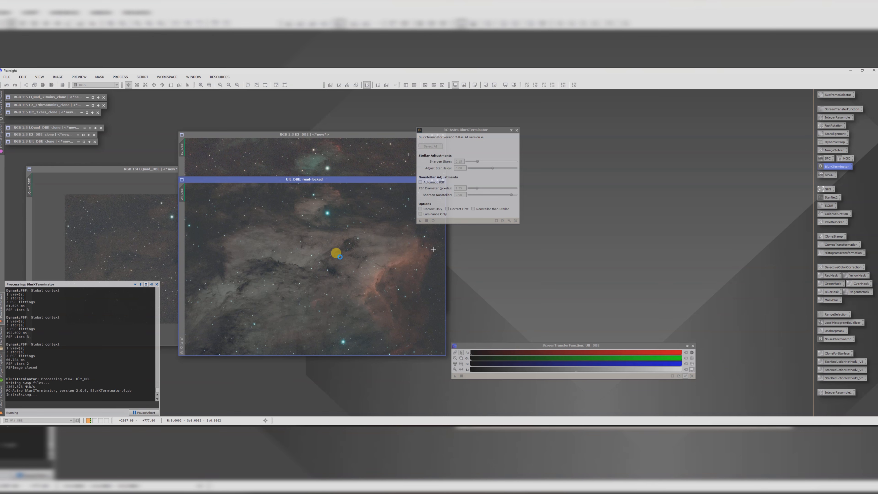
Step: Close BlurXTerminator and rearrange the three DBE image windows side by side
click(517, 130)
drag(376, 180, 690, 128)
drag(398, 134, 432, 130)
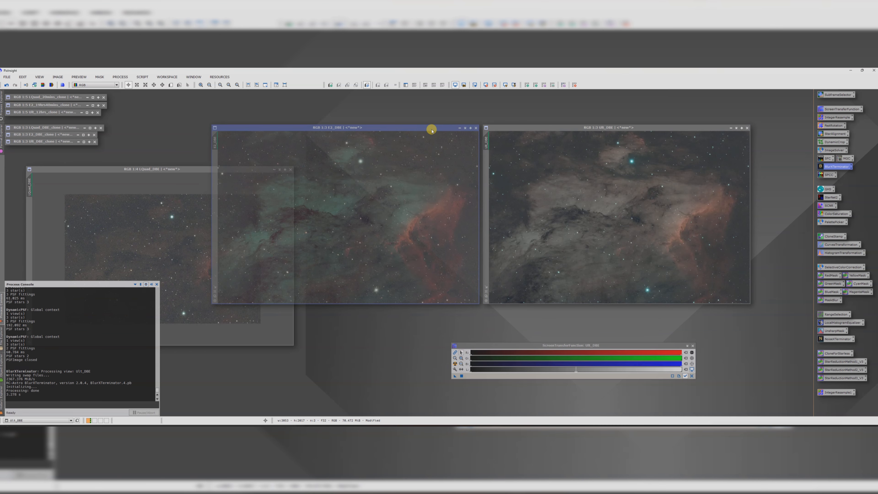
drag(177, 168, 231, 151)
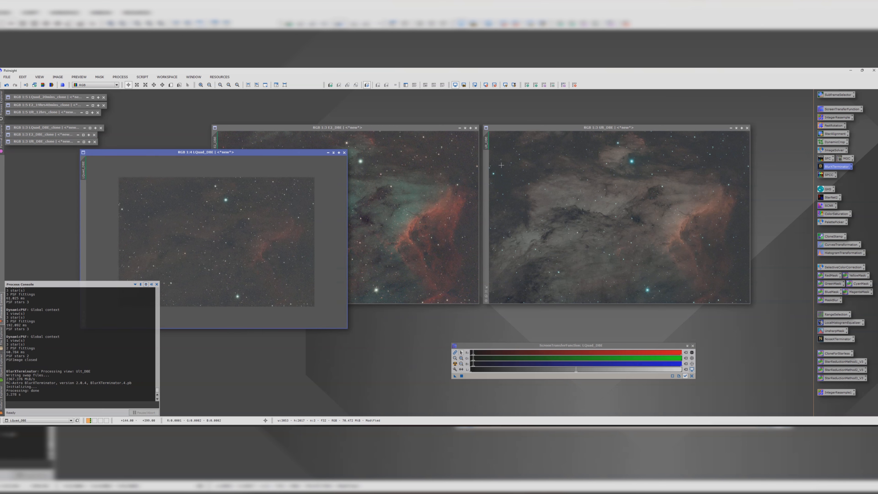
Step: Run the FindBackground script on LQuad_DBE to create a Background preview
double_click(828, 175)
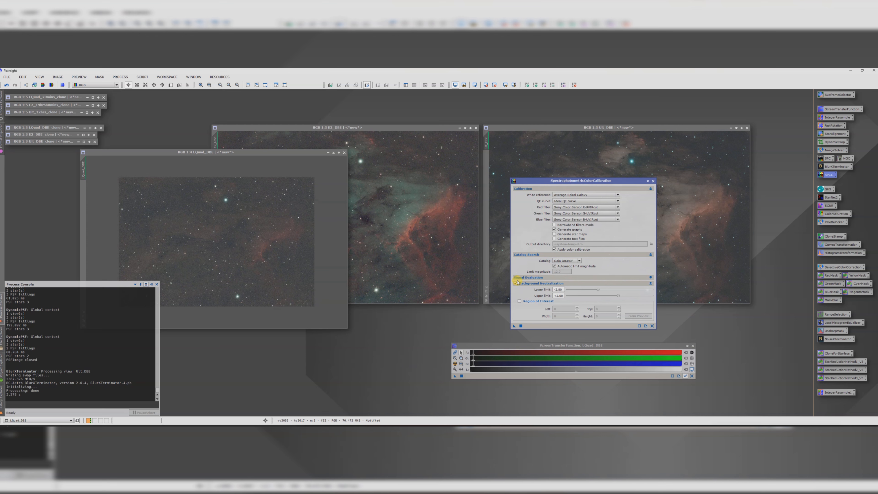
click(653, 180)
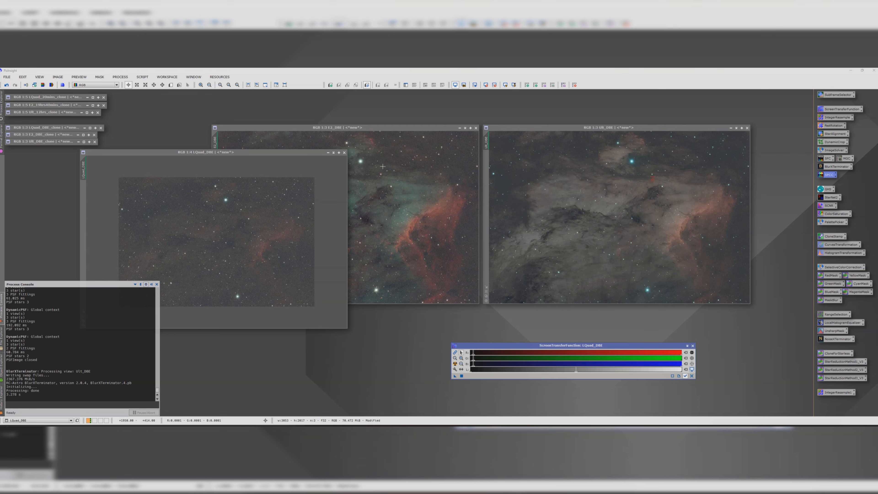
drag(265, 152, 283, 119)
click(142, 77)
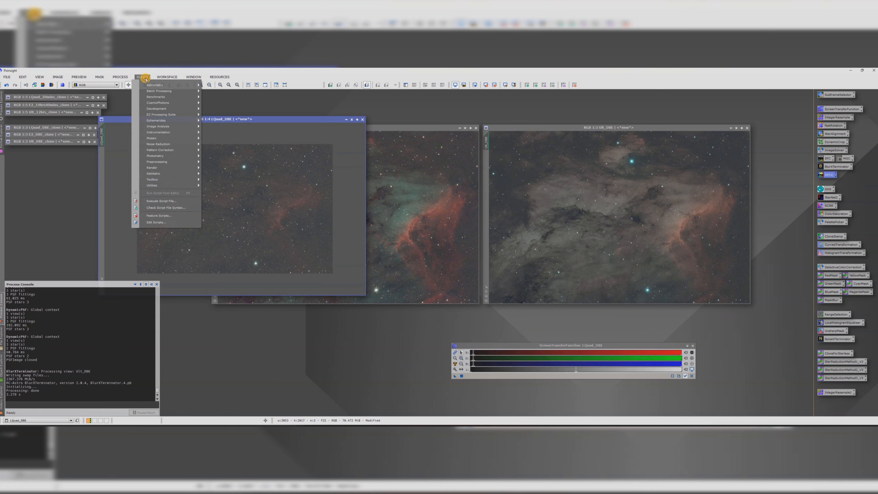
mouse_move(158, 176)
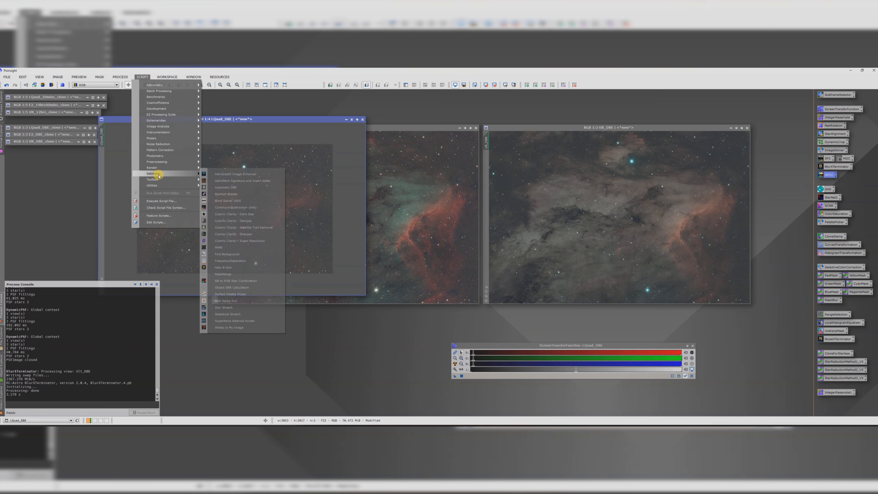
click(226, 254)
click(420, 326)
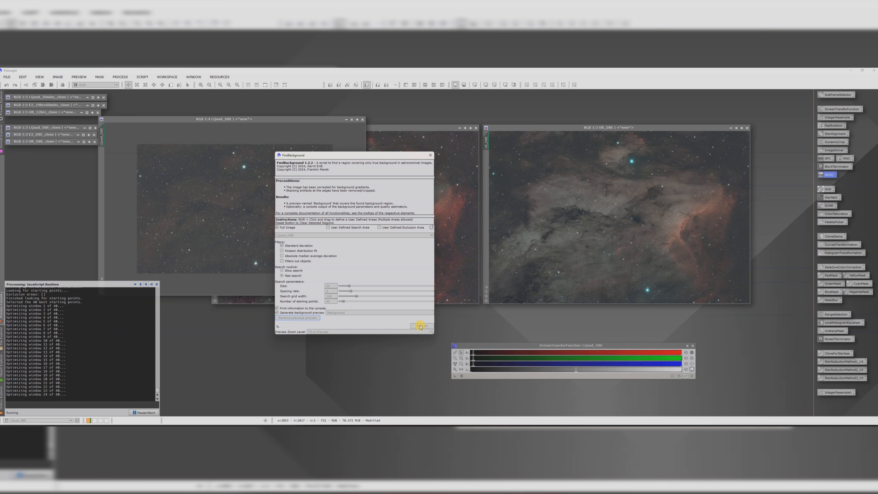
click(428, 155)
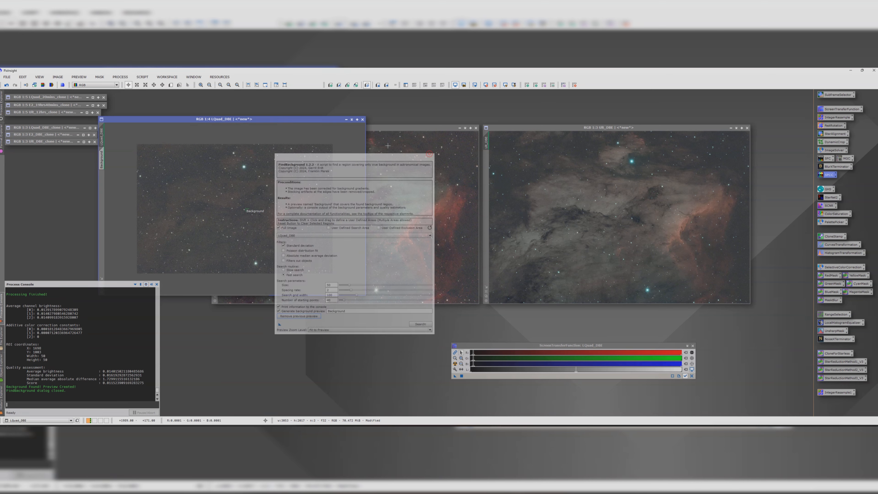
Step: Apply SpectrophotometricColorCalibration to LQuad_DBE with the Background preview as the region of interest for background neutralization
double_click(828, 177)
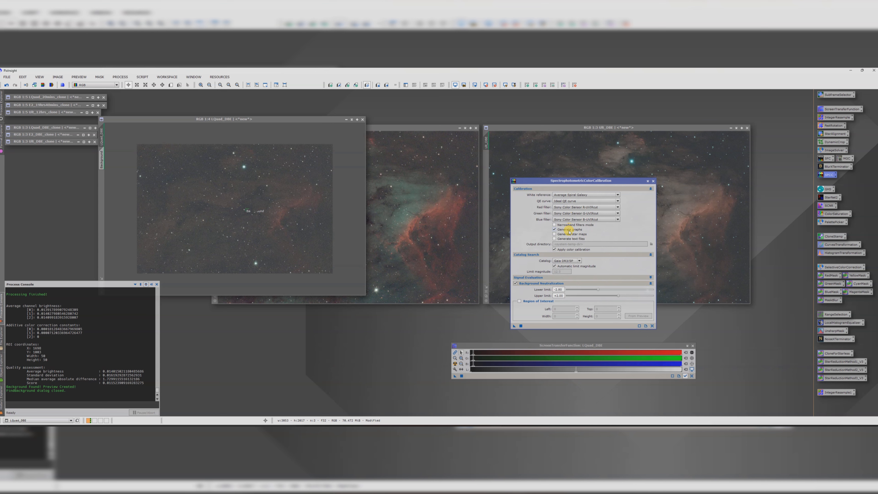
click(519, 301)
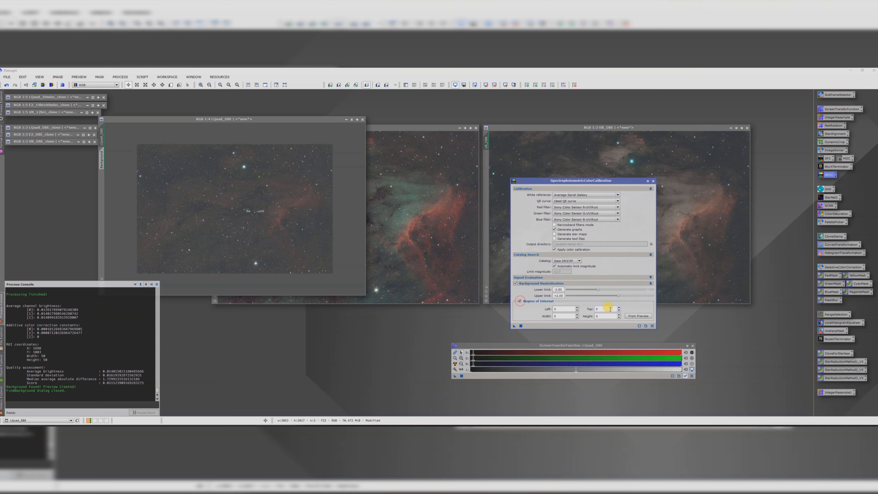
click(637, 316)
click(437, 243)
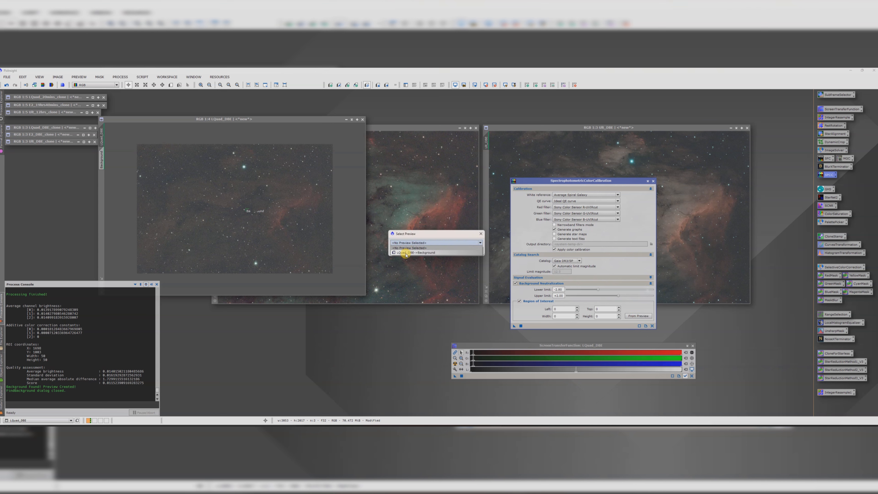
click(405, 251)
click(444, 250)
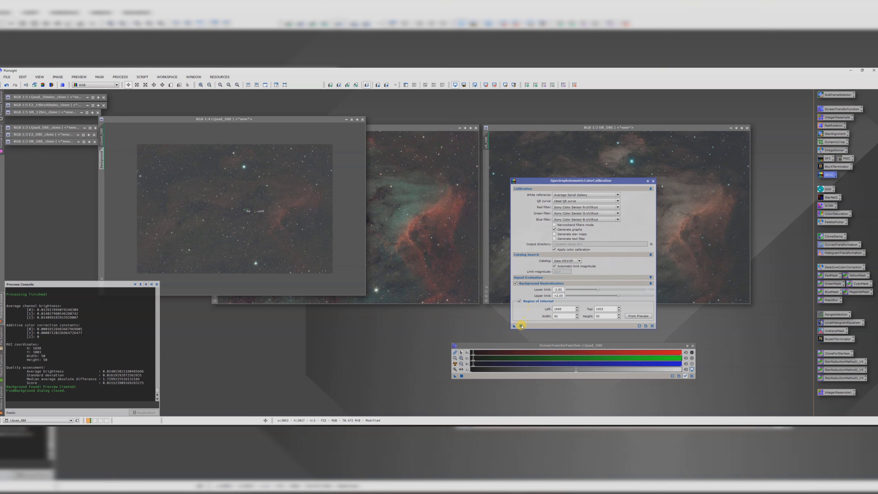
drag(513, 326, 259, 230)
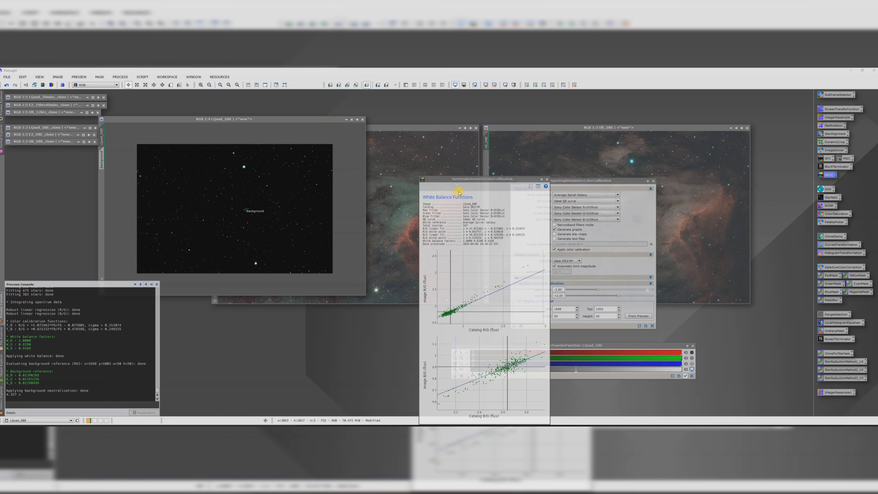
click(548, 179)
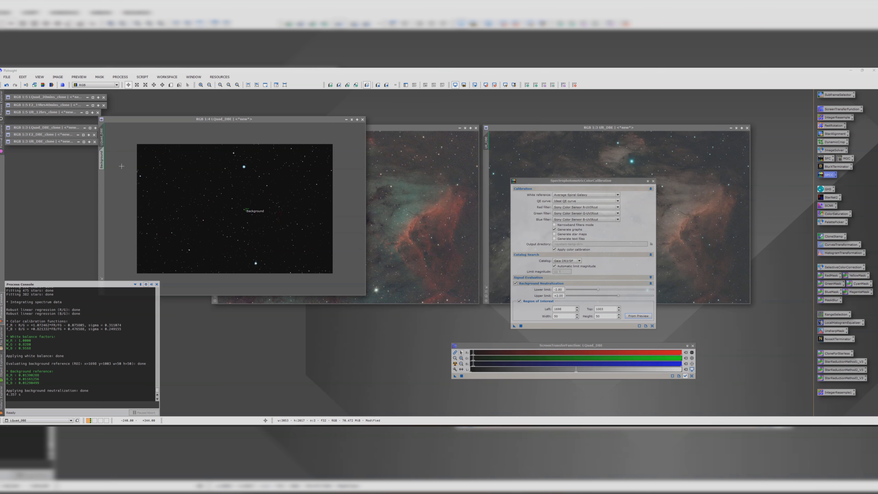
Step: Delete the Background preview from the LQuad_DBE image
click(101, 159)
right_click(101, 160)
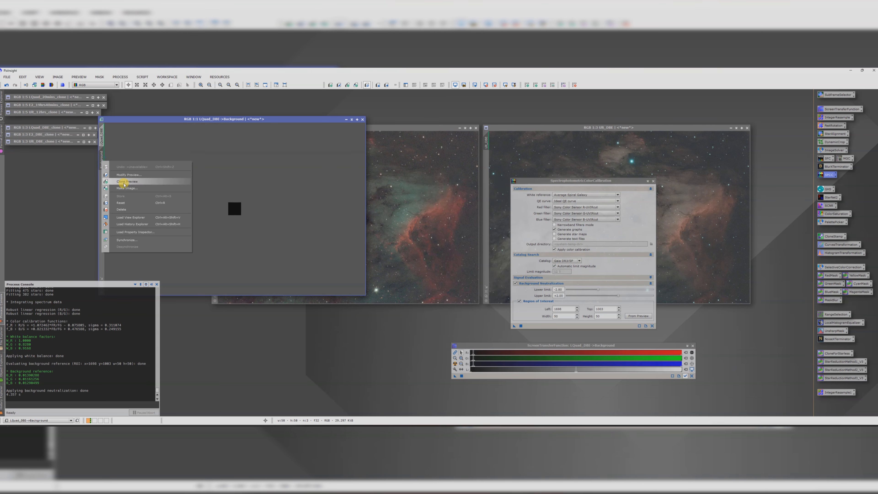
click(122, 210)
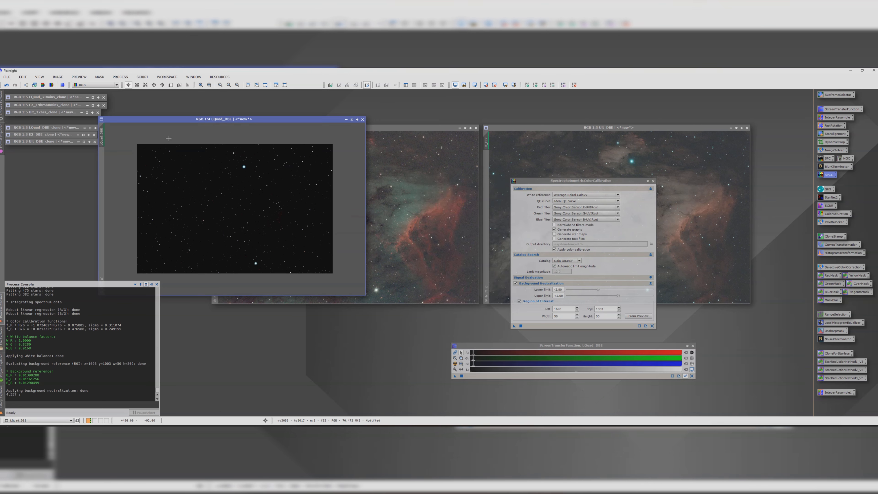
Step: Auto-stretch the LQuad_DBE display and move it aside to bring the E2_DBE image window forward
click(455, 364)
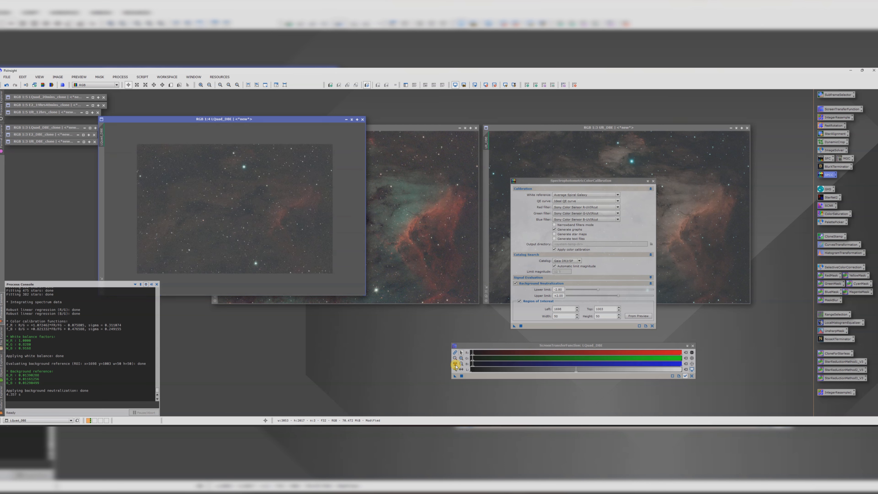
drag(215, 120, 132, 135)
click(331, 128)
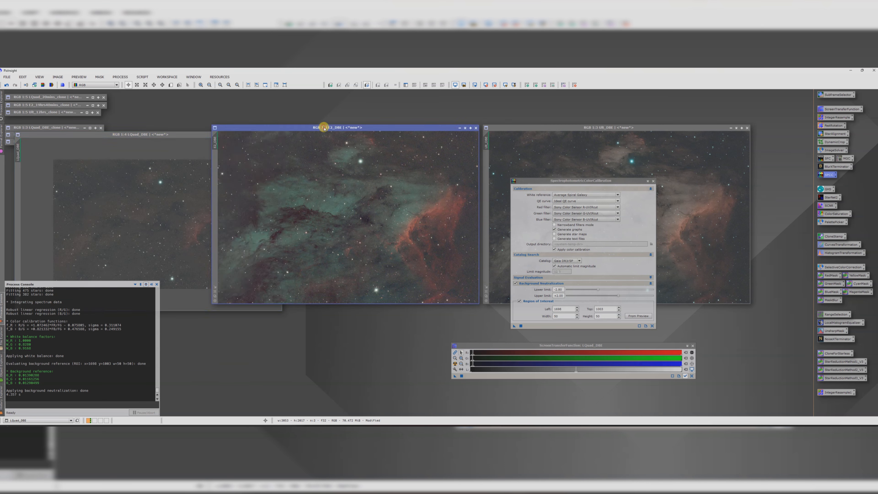
drag(331, 130, 313, 130)
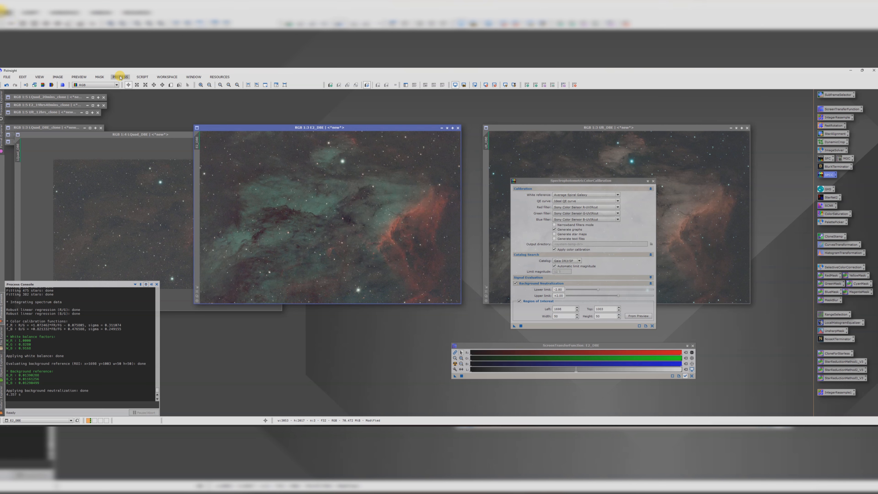
Step: Run the FindBackground script on E2_DBE to create a Background preview
click(142, 76)
mouse_move(163, 175)
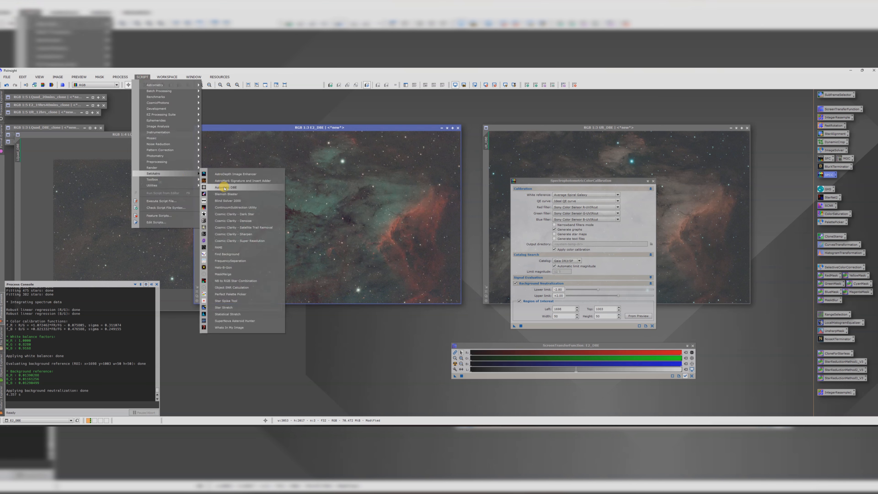
click(237, 254)
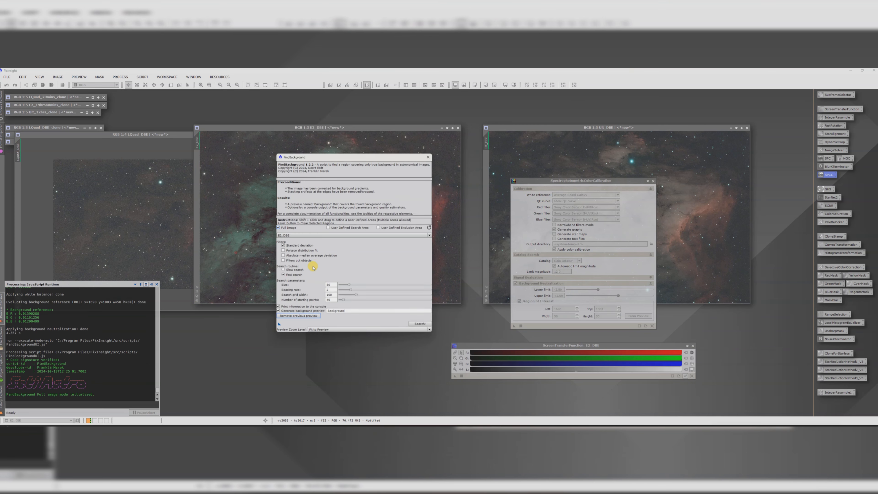
click(418, 326)
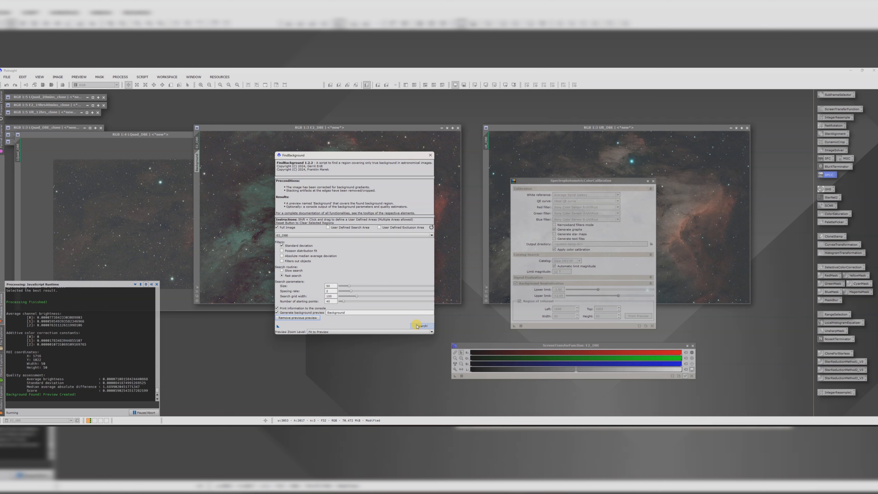
click(431, 155)
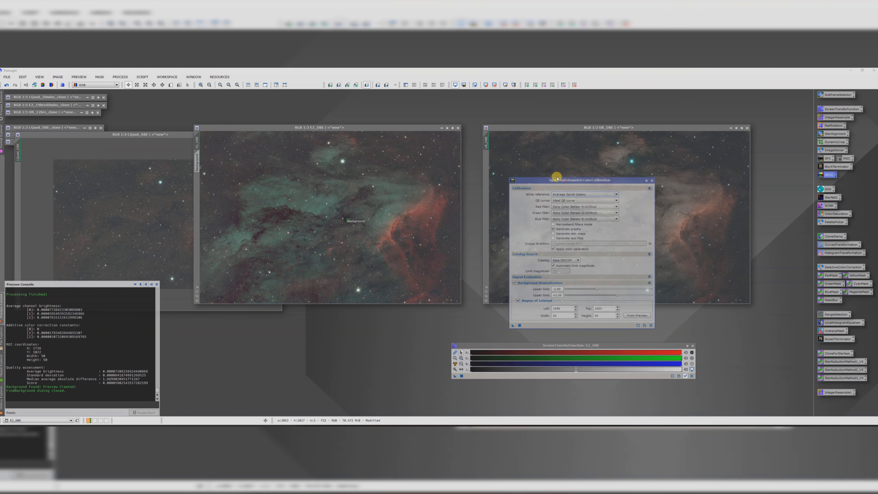
Step: Apply SpectrophotometricColorCalibration to E2_DBE in narrowband filters mode, using its Background preview as the region of interest
drag(566, 184, 545, 173)
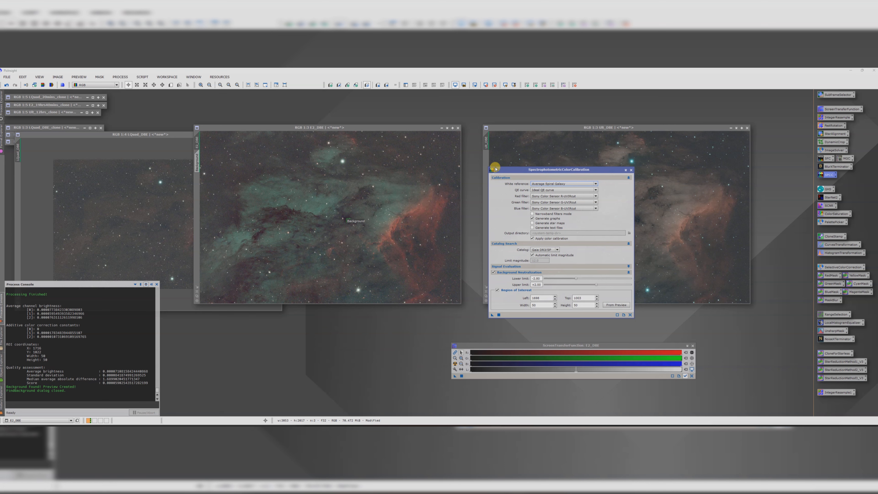
drag(532, 169, 482, 163)
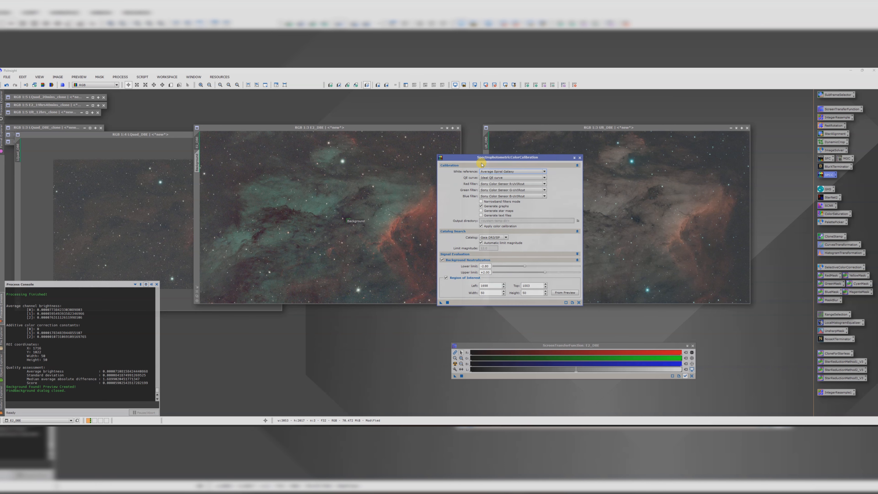
click(481, 201)
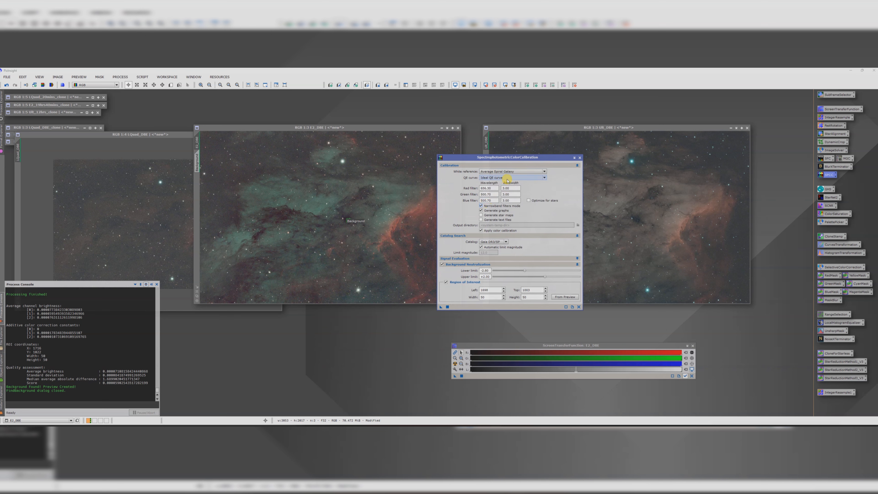
click(511, 187)
click(569, 299)
click(419, 245)
click(412, 251)
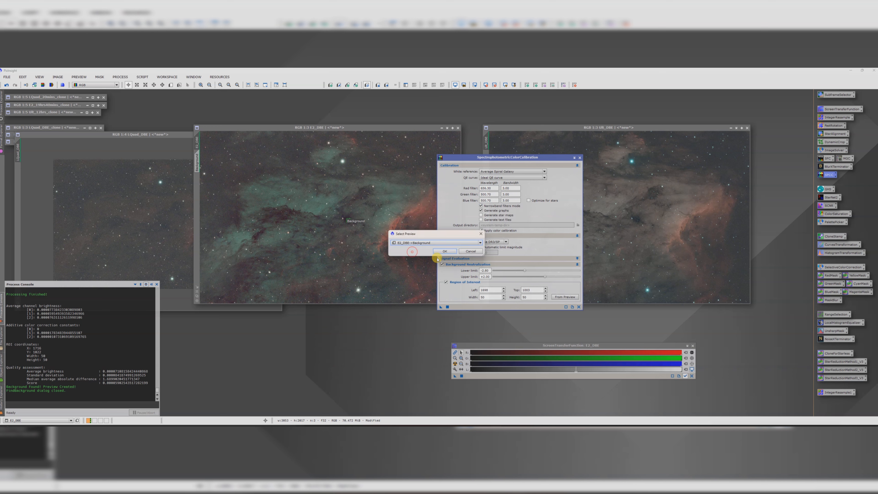
click(445, 251)
drag(439, 308, 318, 247)
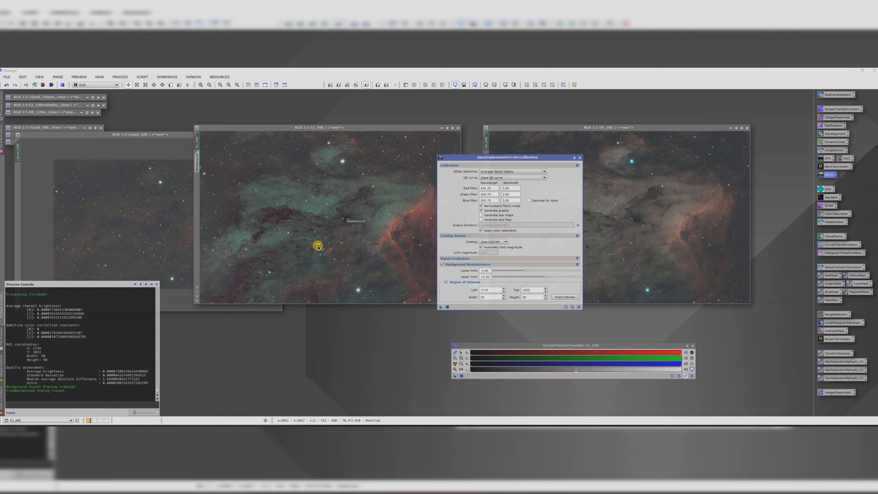
drag(318, 246, 317, 246)
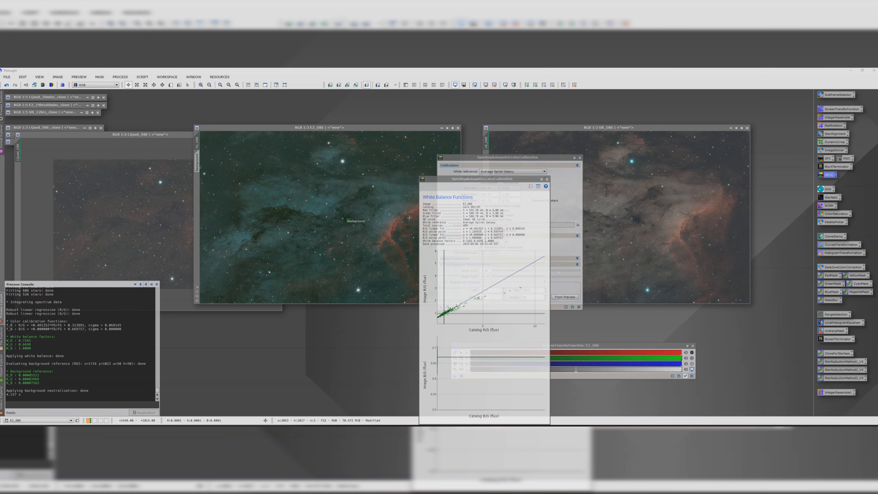
click(547, 179)
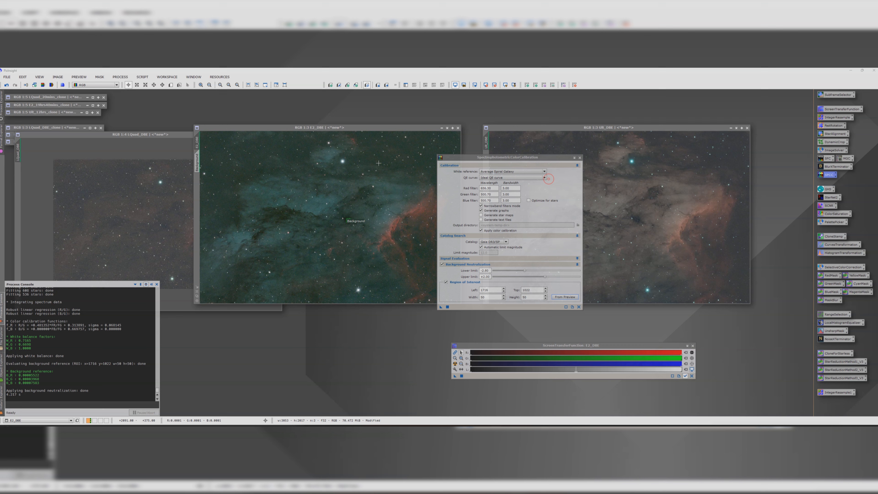
Step: Delete the Background preview from the E2_DBE image
click(196, 162)
right_click(196, 162)
click(215, 211)
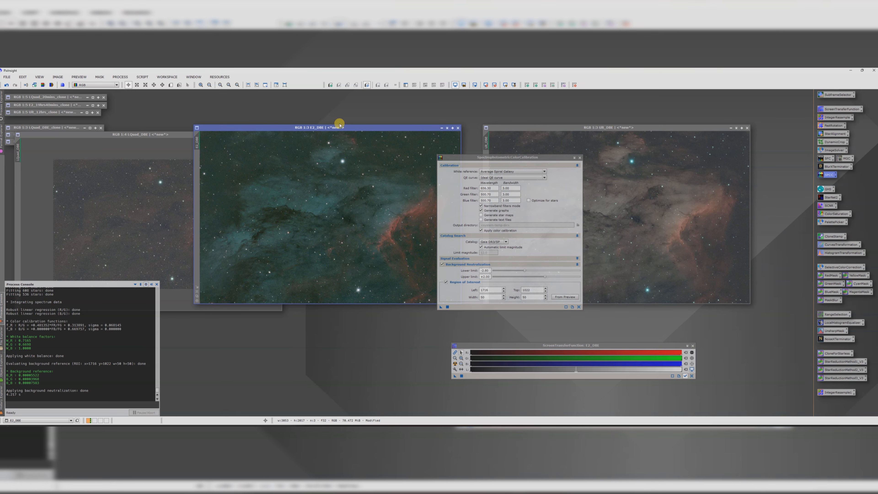
Step: Bring the third DBE image forward and run the FindBackground script on it to create a Background preview
drag(337, 128, 221, 131)
drag(515, 128, 293, 129)
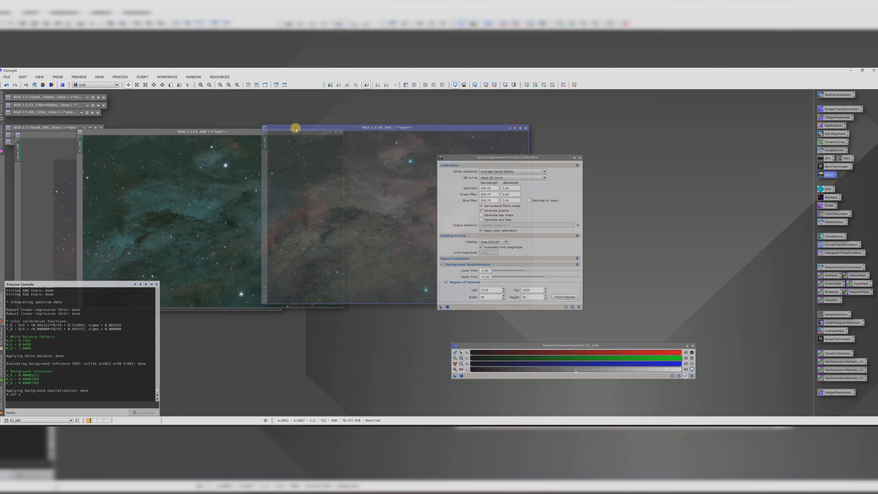
click(147, 78)
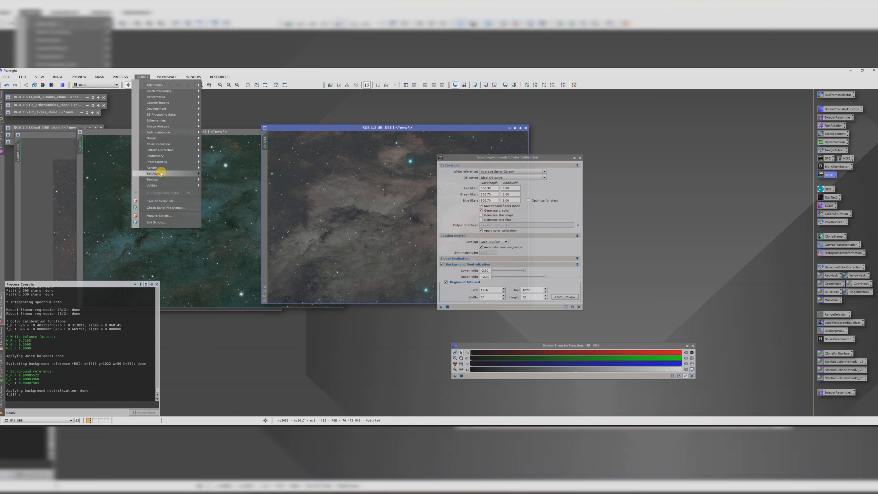
mouse_move(160, 173)
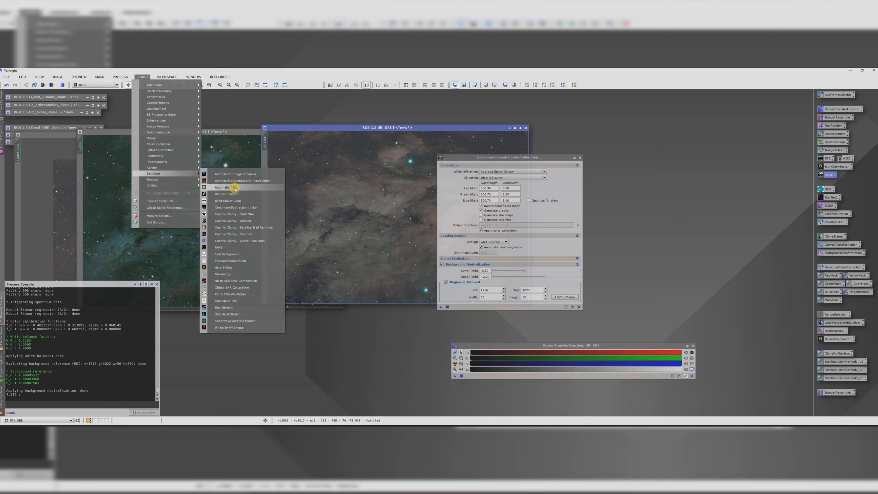
click(240, 254)
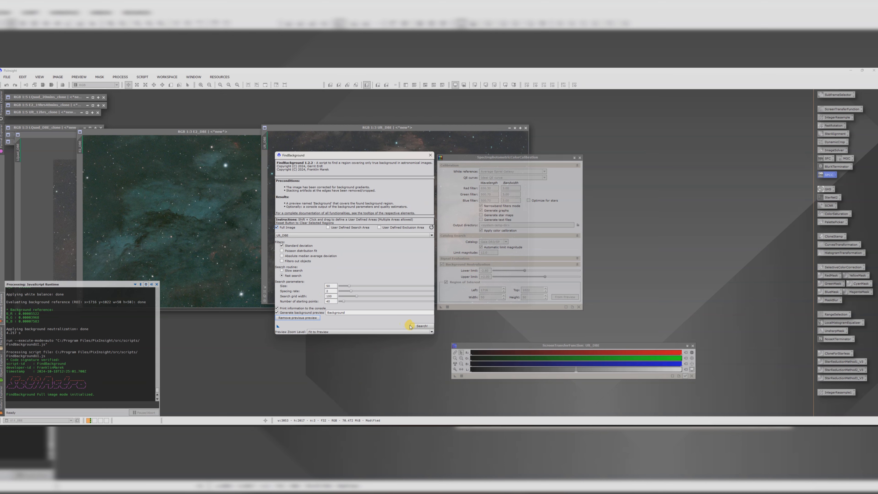
click(421, 325)
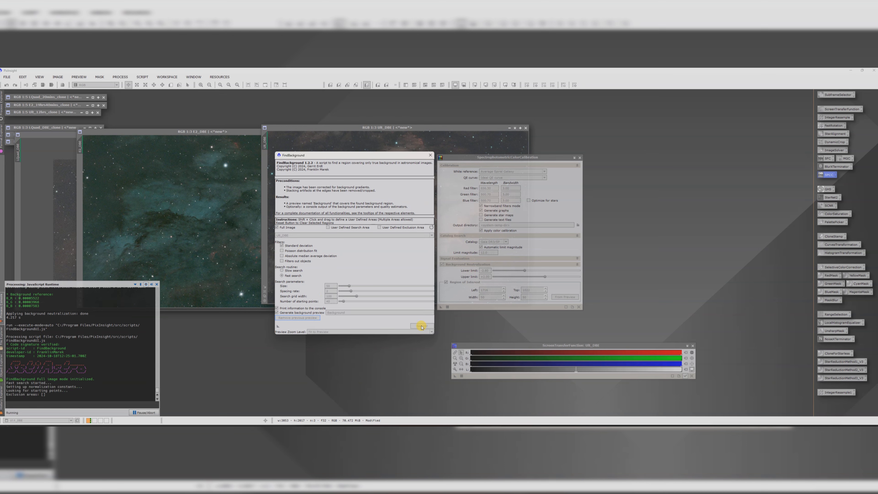
click(432, 155)
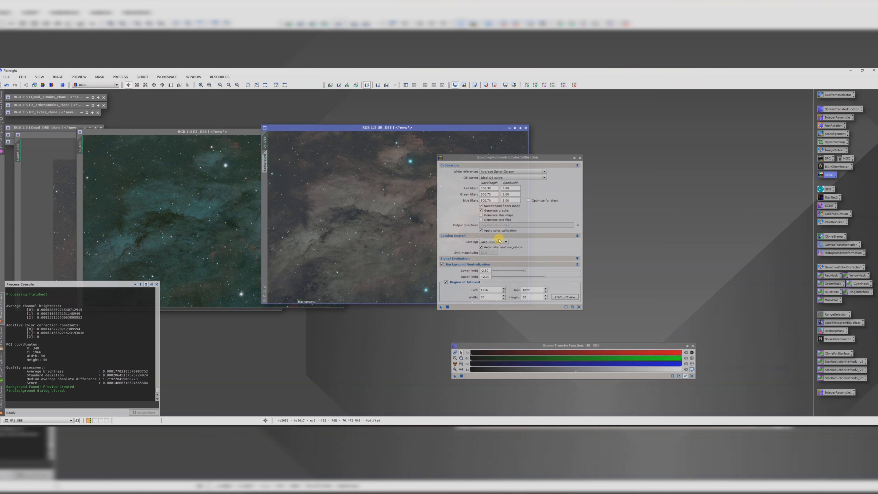
Step: Apply SpectrophotometricColorCalibration to the third DBE image with its Background preview as region of interest, then auto-stretch its display
click(564, 297)
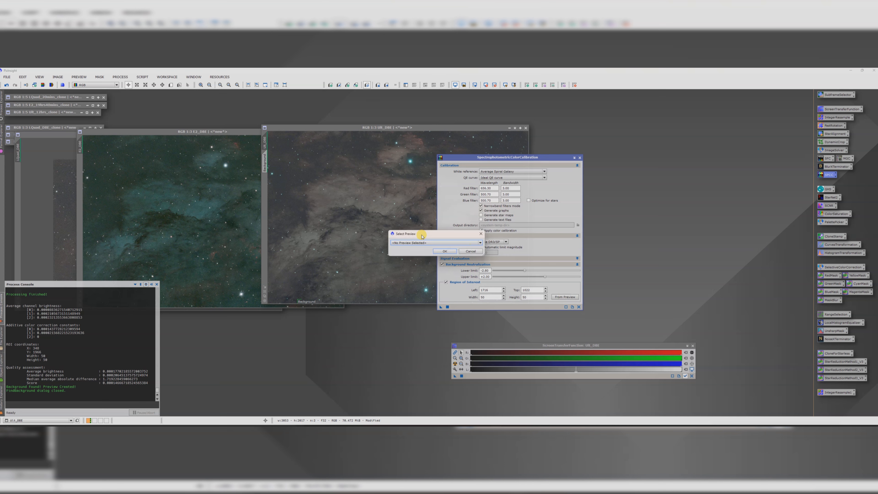
click(419, 243)
click(414, 251)
click(445, 251)
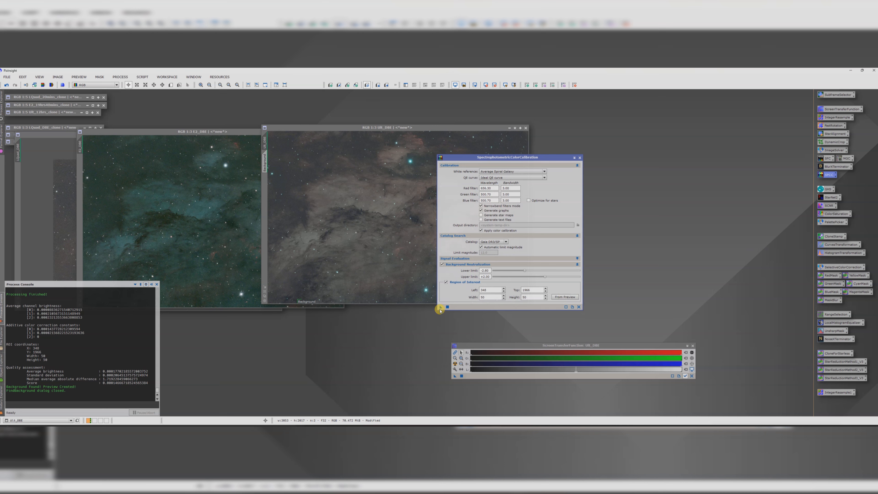
click(360, 236)
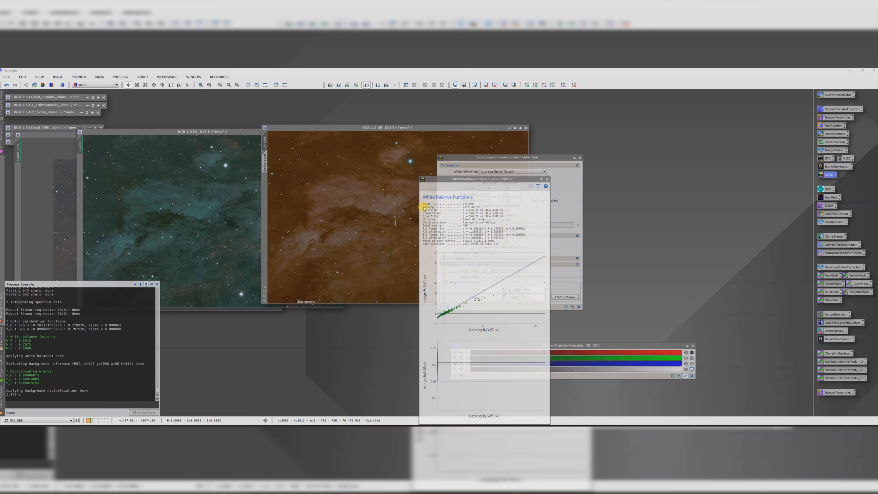
click(579, 158)
click(455, 363)
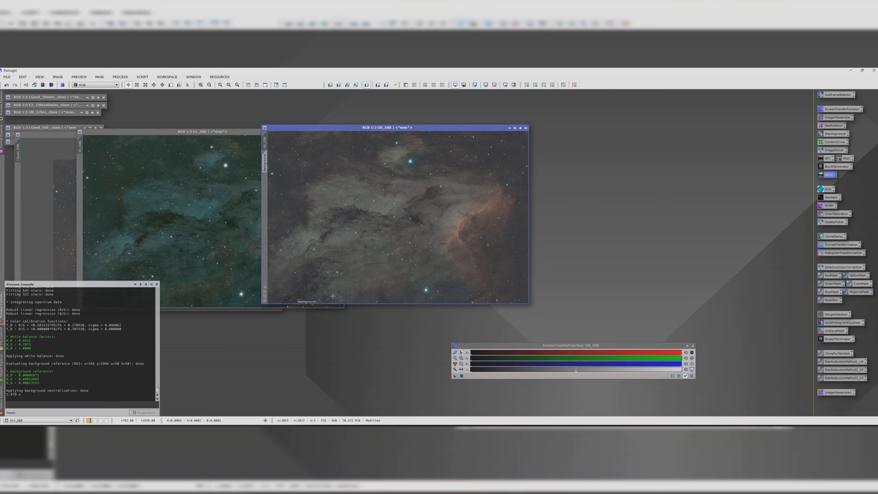
Step: Refresh the auto-stretch of E2_DBE and delete the Background preview from the third DBE image
click(237, 131)
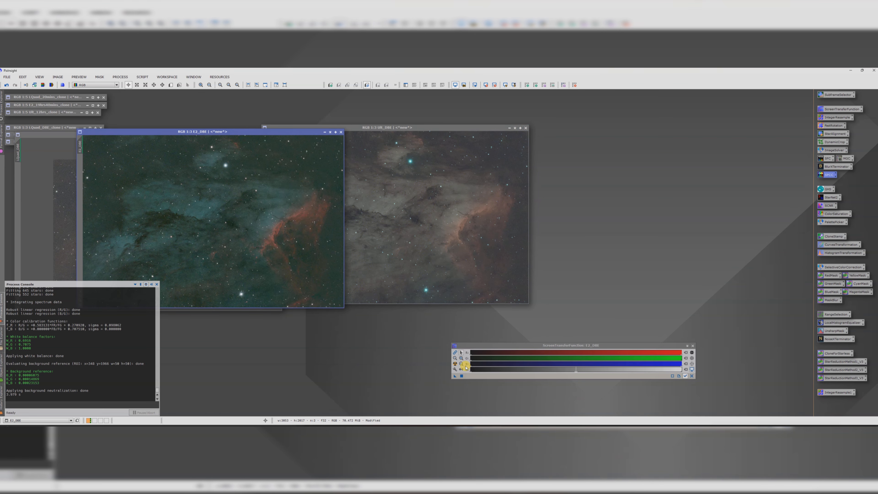
click(455, 363)
right_click(391, 167)
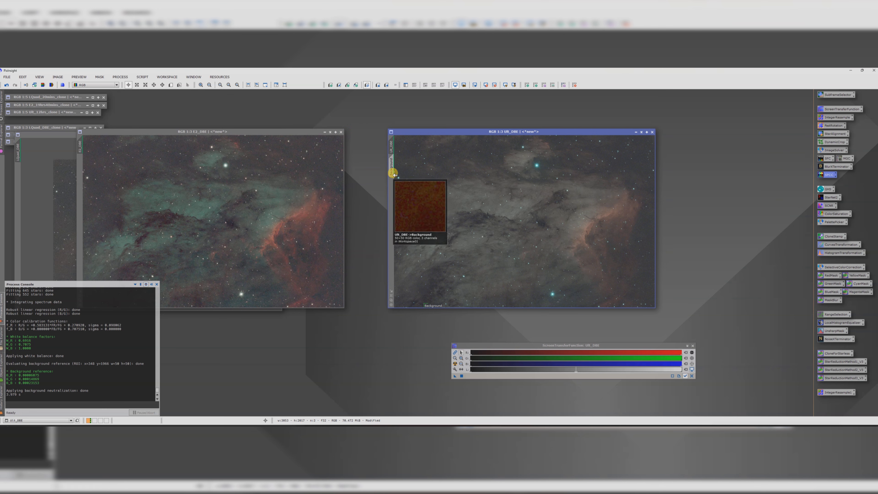
click(413, 218)
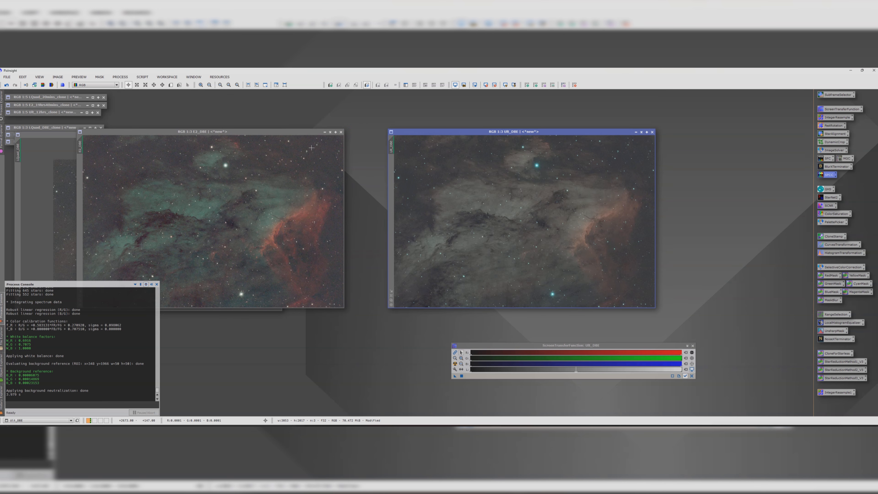
Step: Bring LQuad_DBE forward and rename it LQuad_SPCC
drag(278, 132, 418, 149)
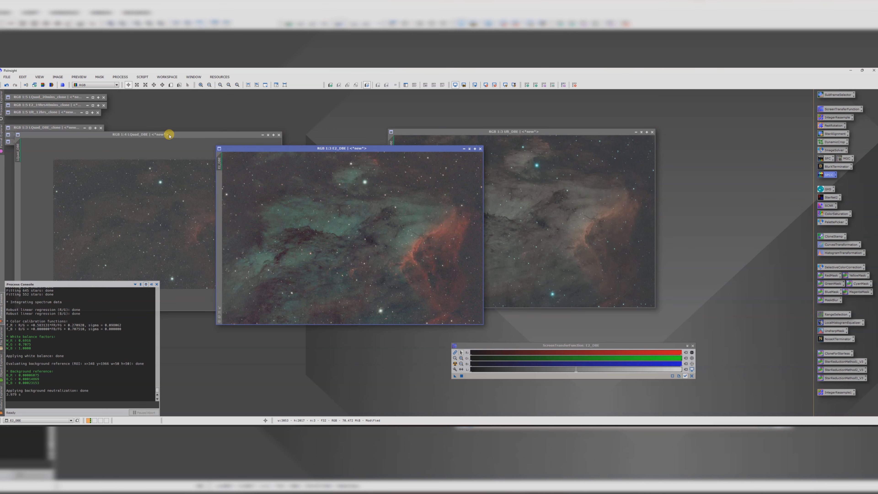
drag(169, 135, 305, 147)
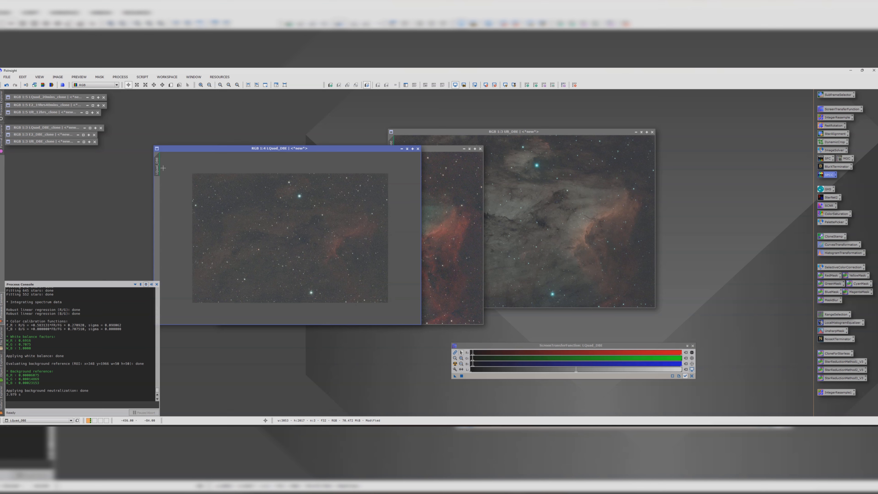
double_click(157, 165)
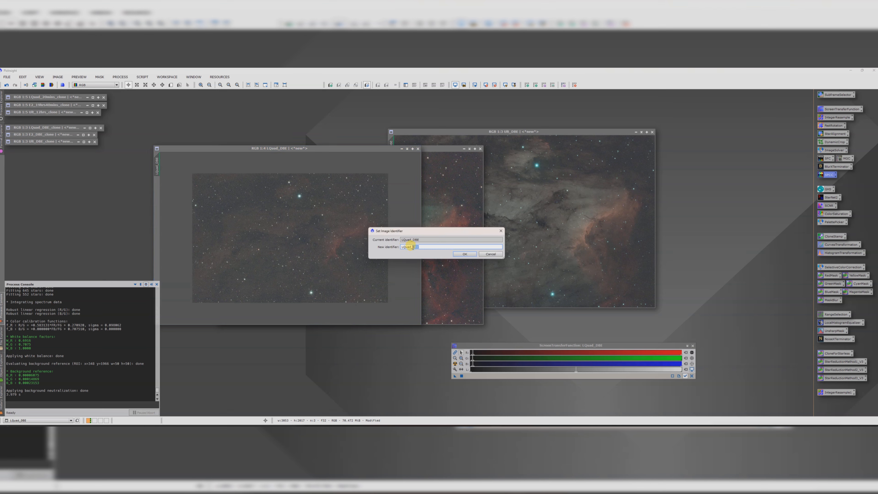
text(SPCC)
key(Return)
Step: Duplicate LQuad_SPCC as a clone and move the clone's icon aside
drag(157, 164, 82, 175)
click(332, 176)
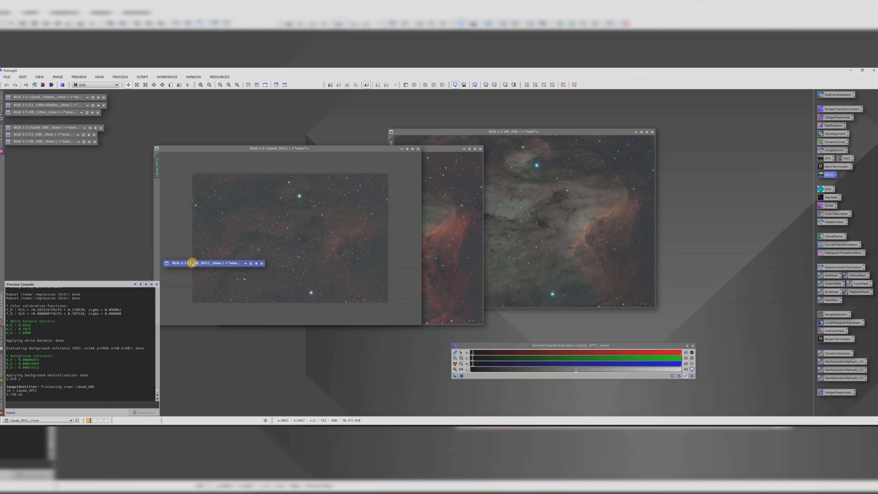
drag(190, 261, 37, 161)
Step: Bring E2_DBE forward and rename it E2_SPCC
drag(278, 148, 157, 192)
click(288, 146)
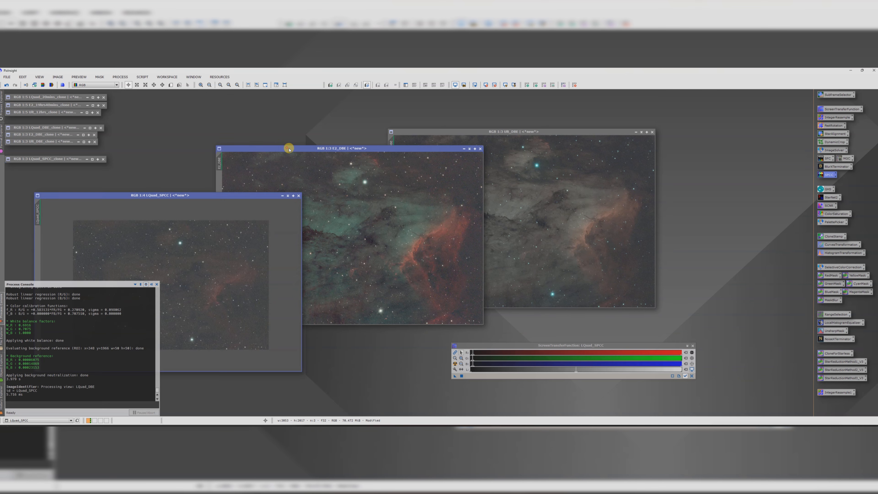
drag(288, 146, 317, 147)
double_click(248, 162)
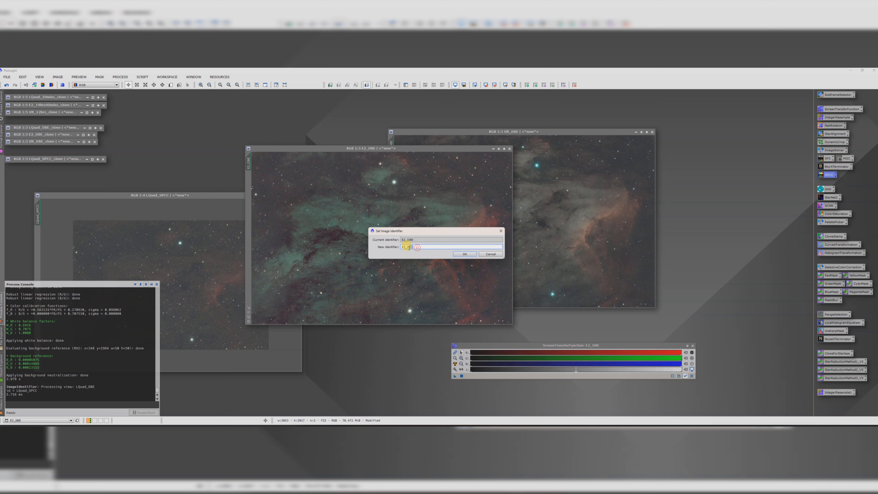
text(E2_SPCC)
key(Return)
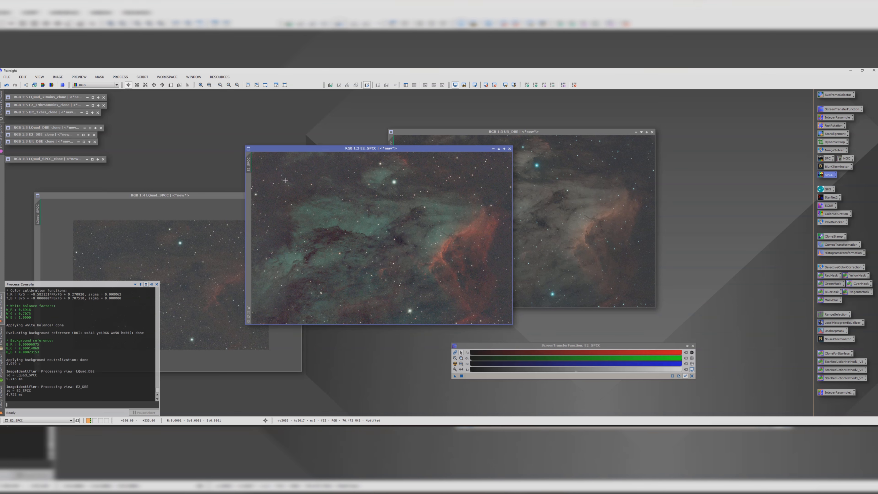
Step: Duplicate E2_SPCC as a clone and minimize the clone to an icon
drag(249, 160, 325, 183)
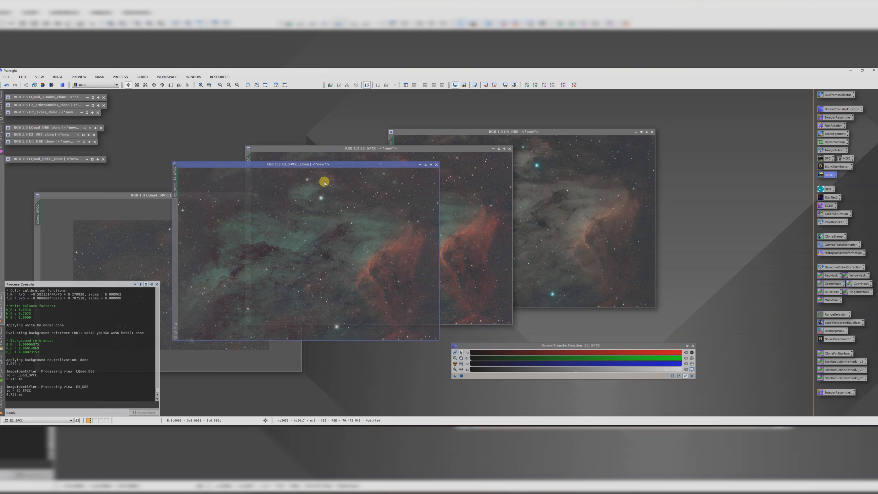
click(424, 165)
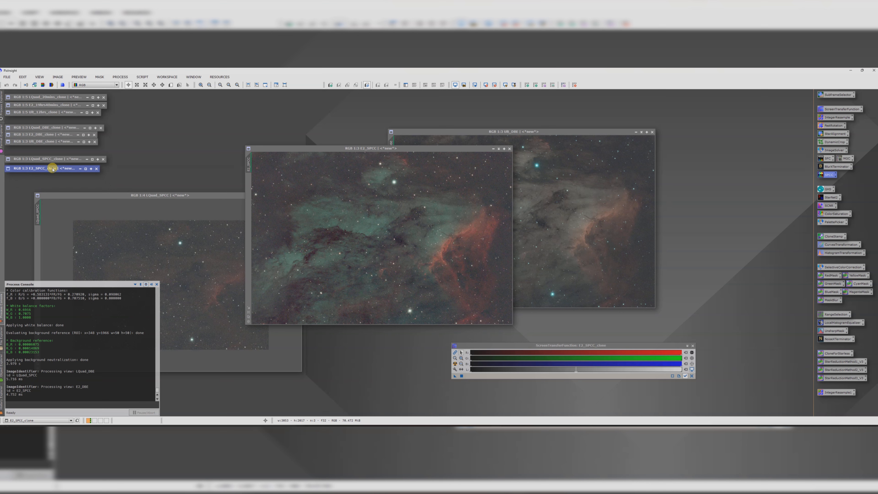
drag(53, 169, 53, 166)
Step: Bring Ult_DBE forward and rename it Ult_SPCC
click(463, 134)
double_click(392, 147)
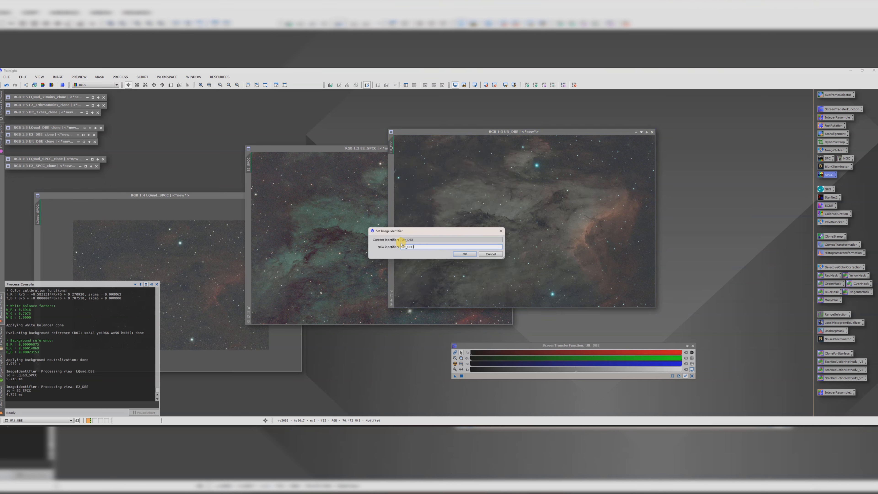
text(Ult_SPCC)
key(Return)
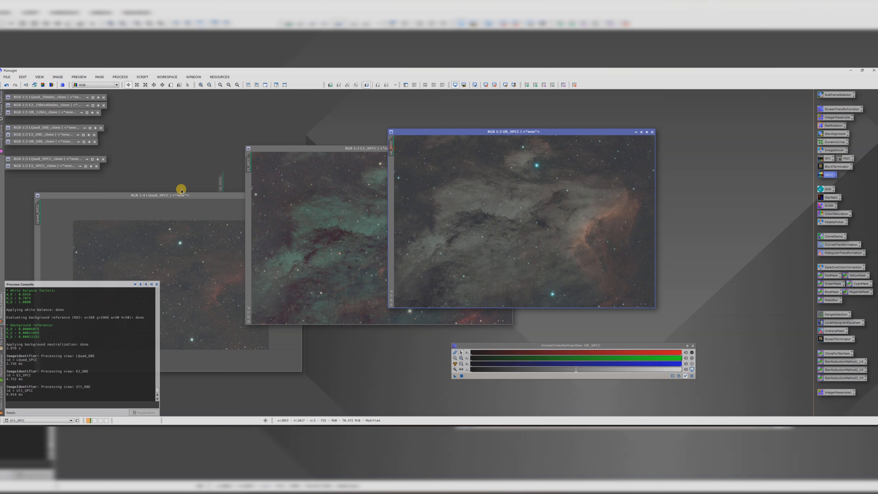
Step: Duplicate Ult_SPCC as a clone and minimize the clone to an icon
drag(31, 185, 32, 186)
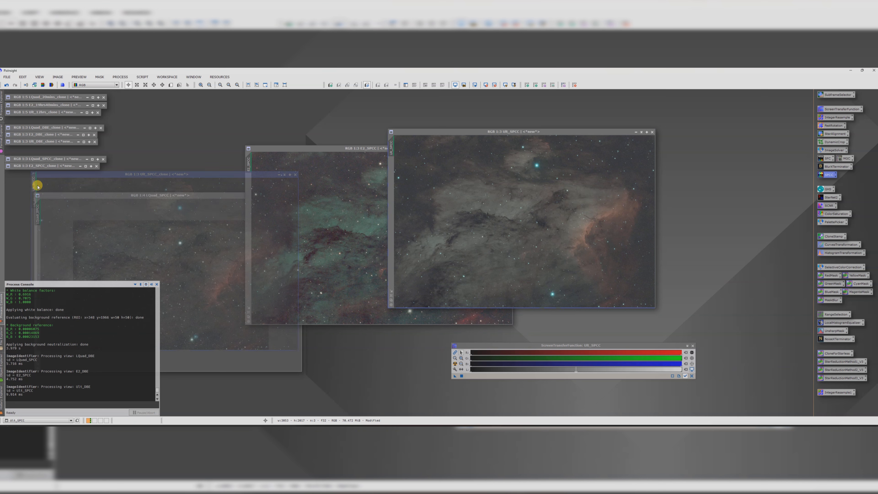
click(286, 174)
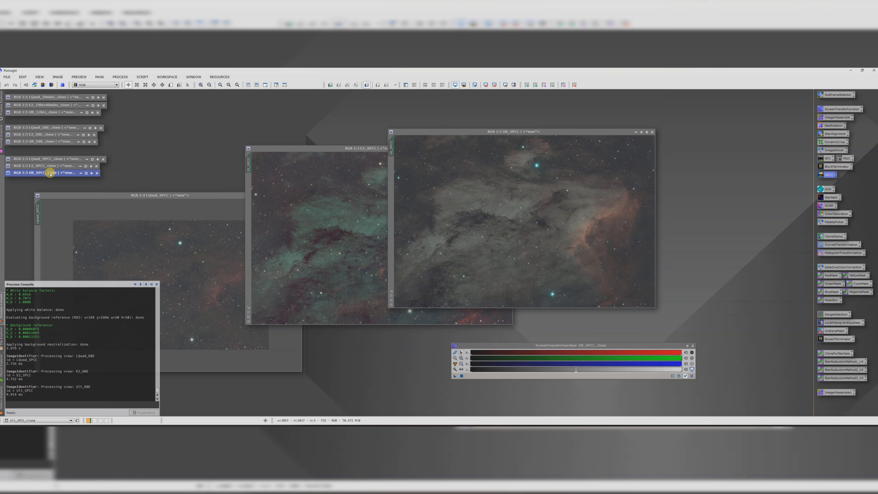
Step: Minimize Ult_SPCC and E2_SPCC and move their icons to the upper corner of the workspace
click(641, 132)
drag(515, 214, 748, 109)
drag(469, 148, 638, 113)
click(666, 117)
drag(533, 201, 719, 113)
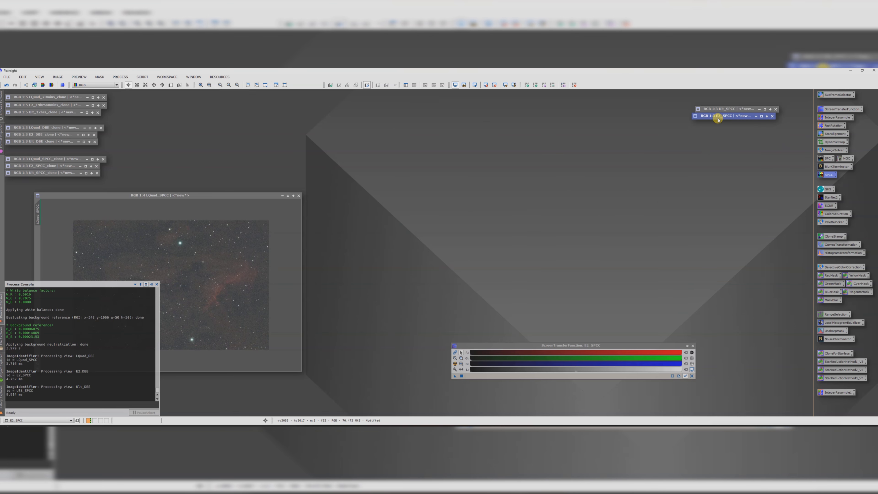
Step: Open the Statistical Stretch script for LQuad_SPCC and refresh its preview
drag(242, 196, 501, 119)
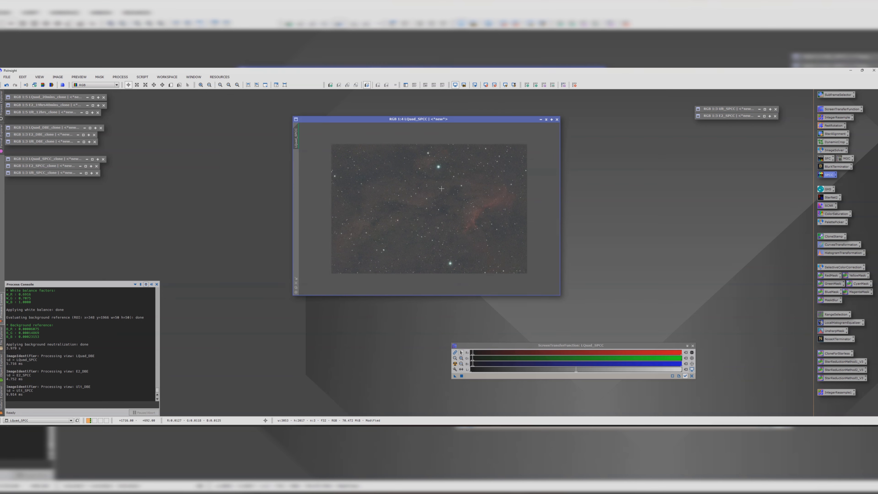
drag(339, 119, 236, 122)
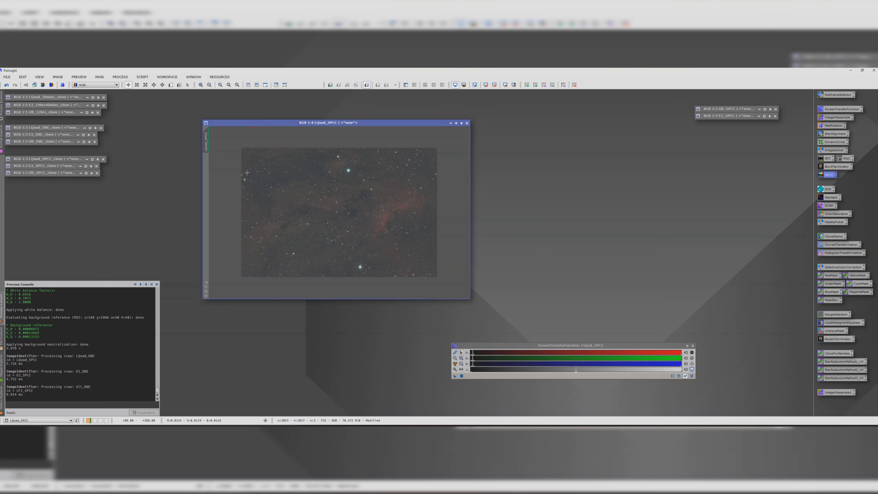
click(148, 77)
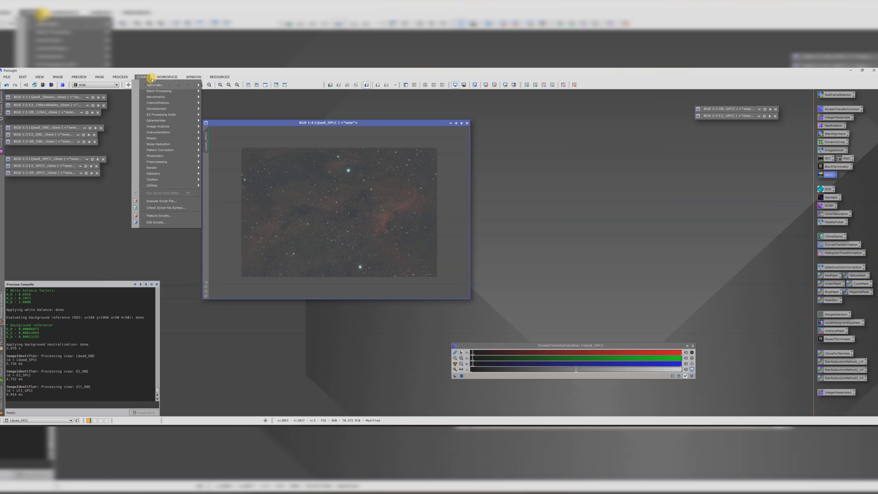
mouse_move(166, 180)
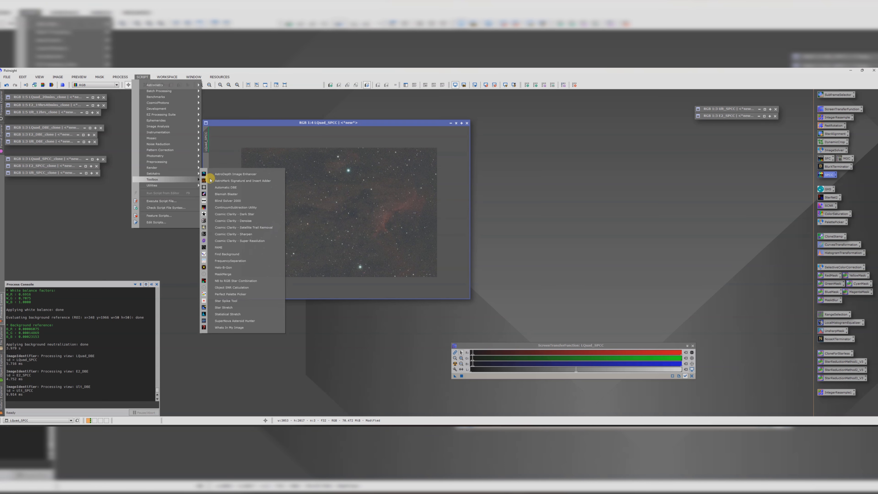
click(239, 315)
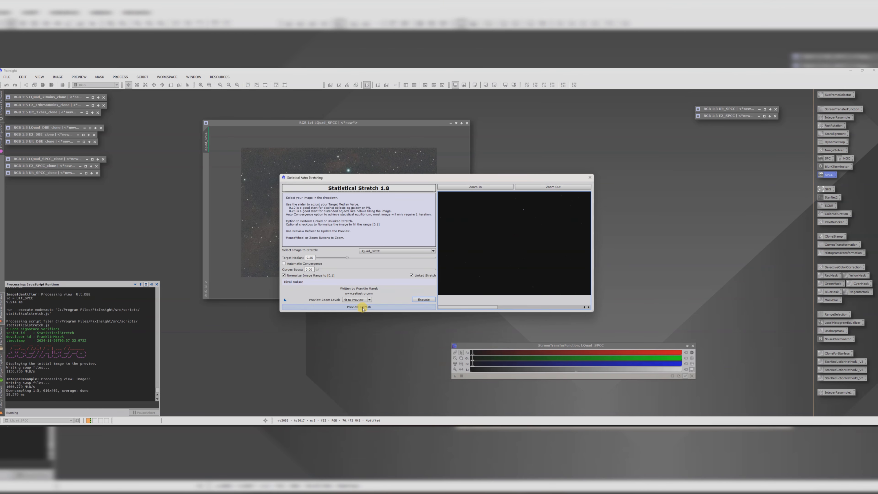
click(366, 309)
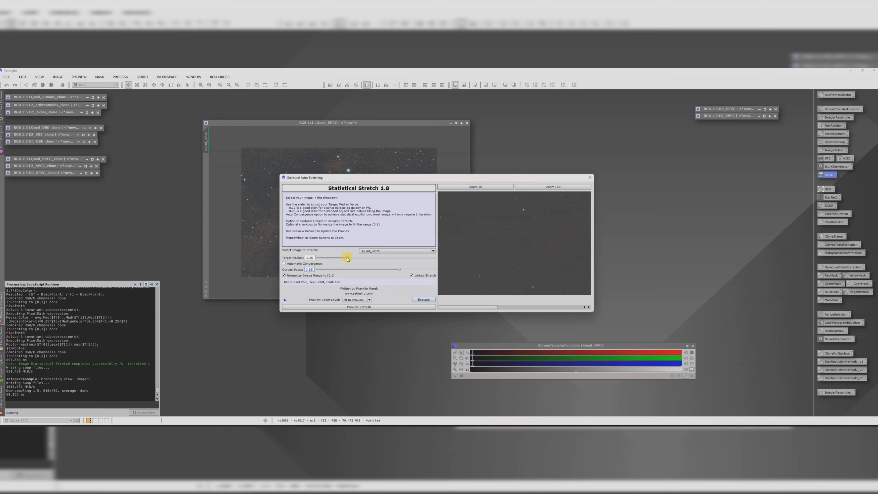
click(358, 307)
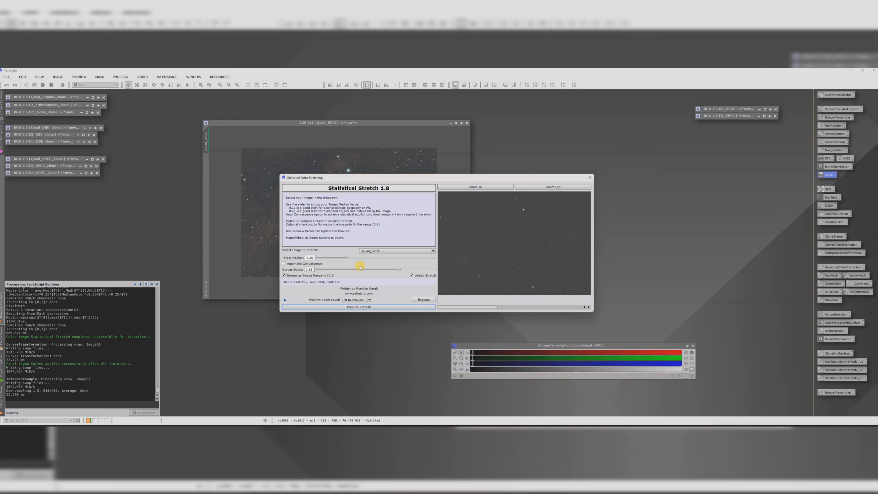
click(356, 306)
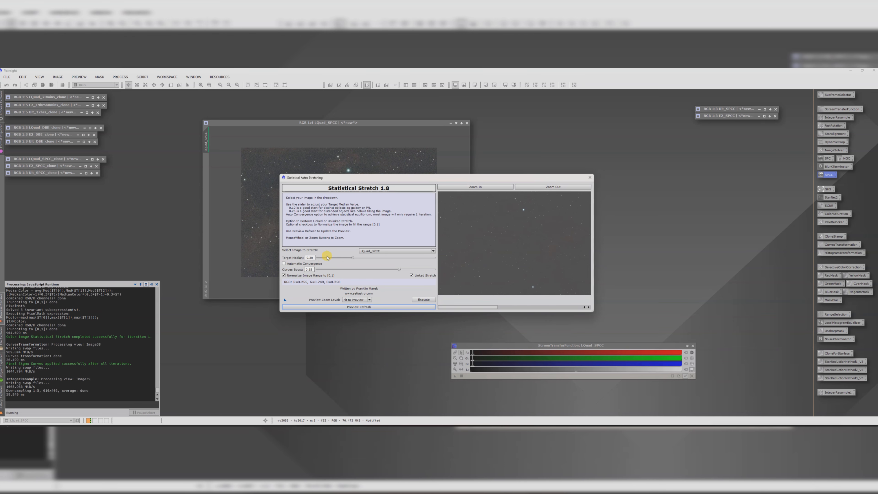
Step: Enlarge the Statistical Stretch dialog, refresh the preview, execute the stretch on LQuad_SPCC and close the script
drag(592, 309, 717, 369)
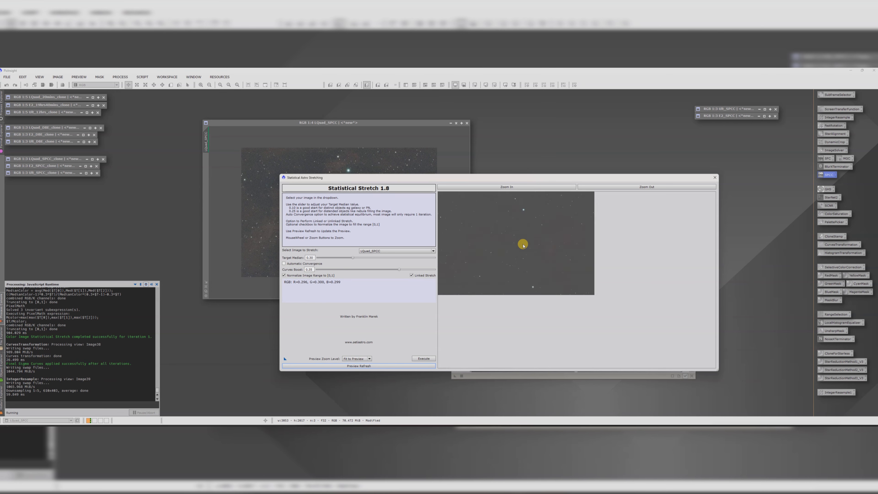
scroll(524, 245, up, 4)
scroll(548, 256, down, 3)
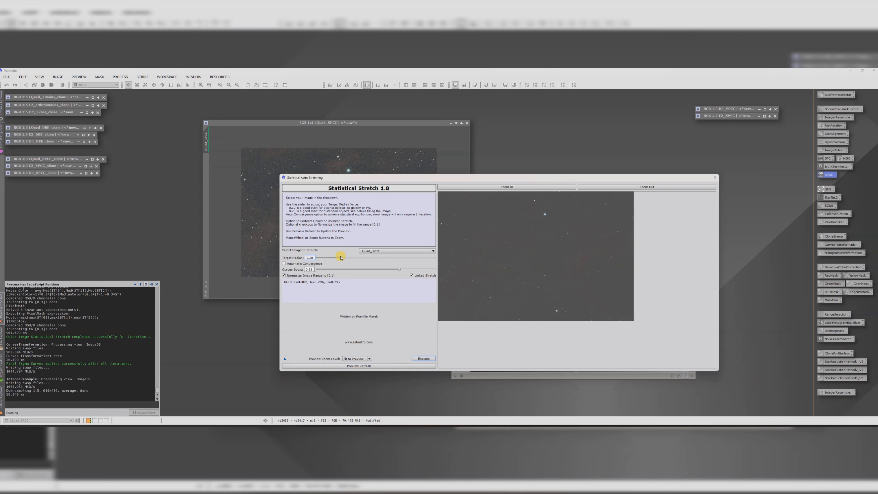
click(351, 368)
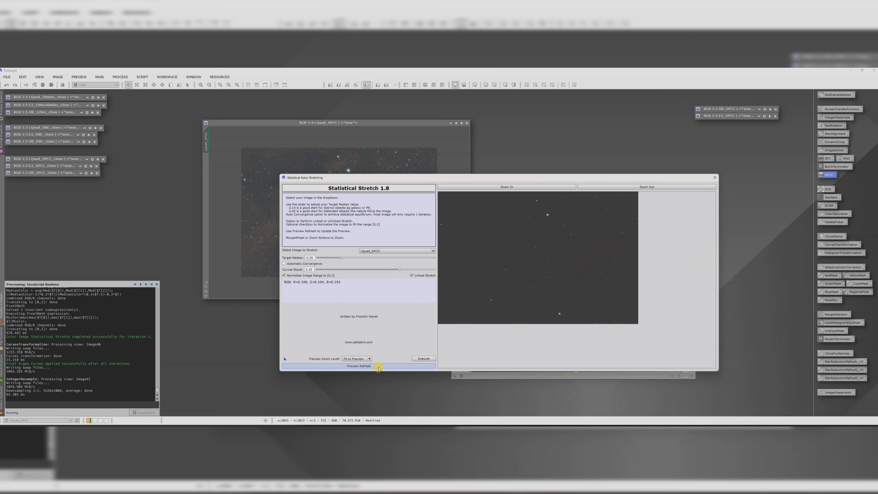
click(422, 358)
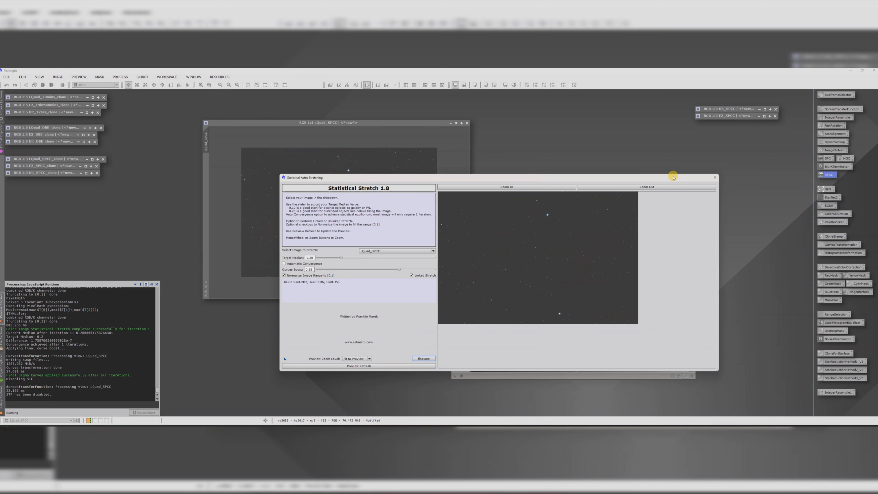
click(715, 177)
Step: Duplicate the stretched LQuad_SPCC as a clone
drag(325, 126, 292, 115)
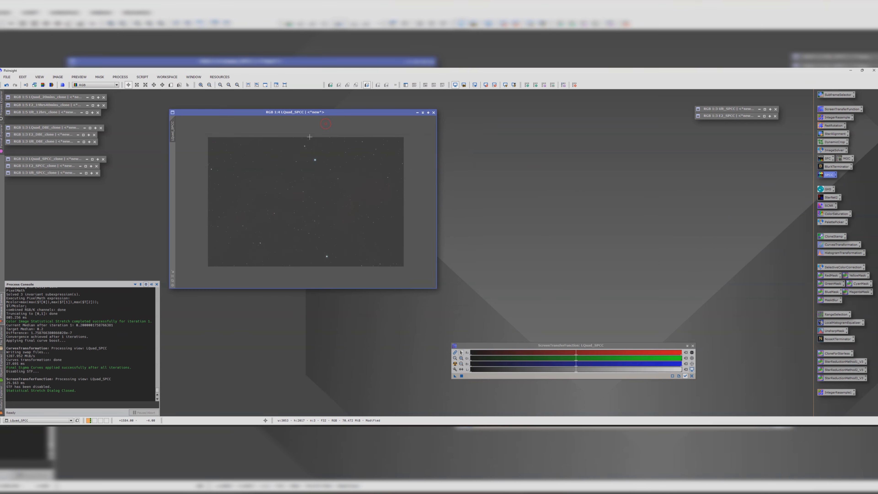
scroll(330, 191, up, 5)
scroll(329, 191, down, 4)
scroll(329, 191, down, 1)
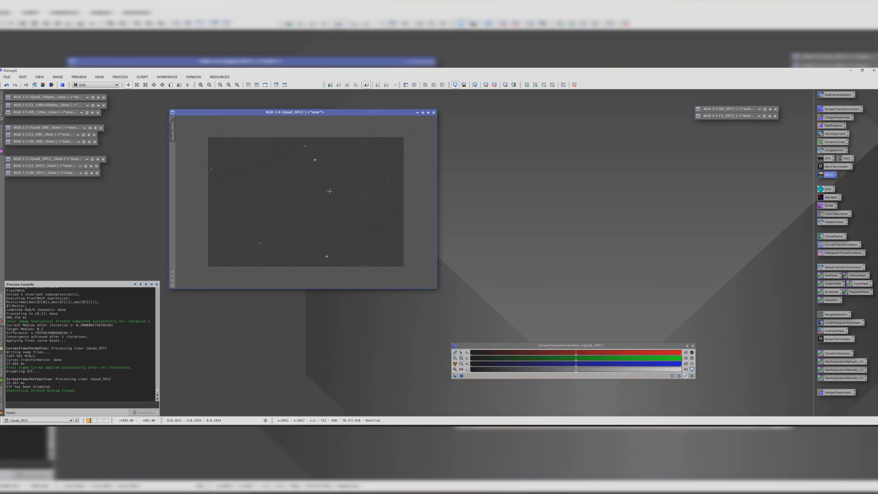
drag(173, 130, 469, 128)
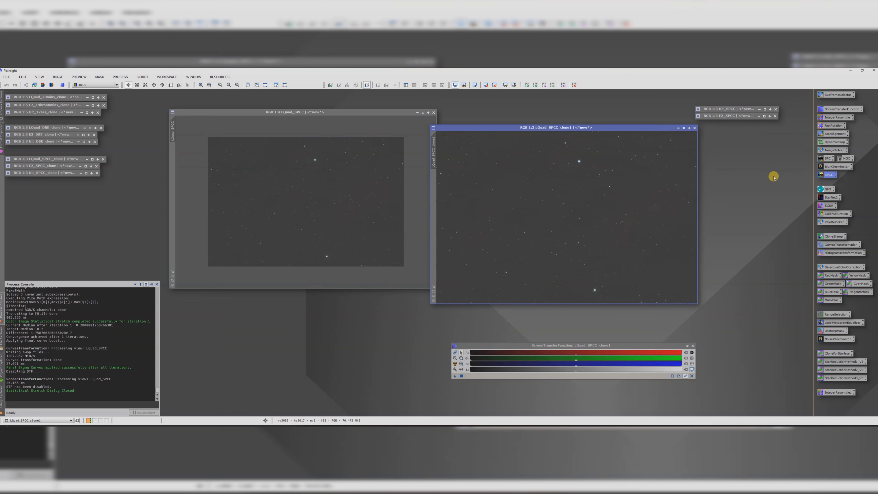
Step: Apply StarNet2 to the LQuad_SPCC clone to remove its stars
double_click(826, 200)
click(351, 211)
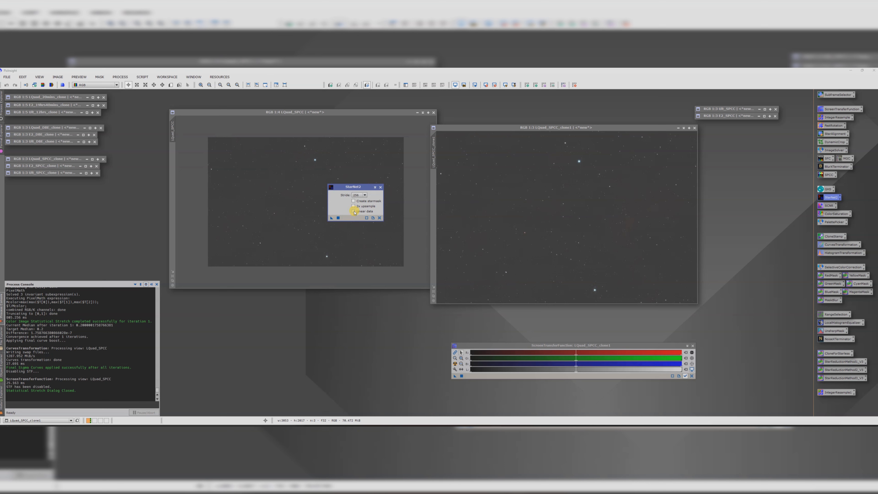
drag(332, 218, 526, 217)
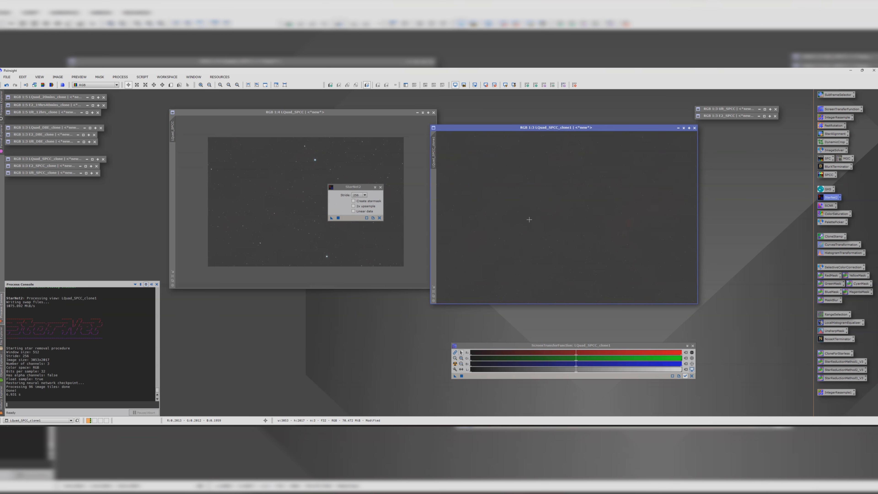
click(381, 187)
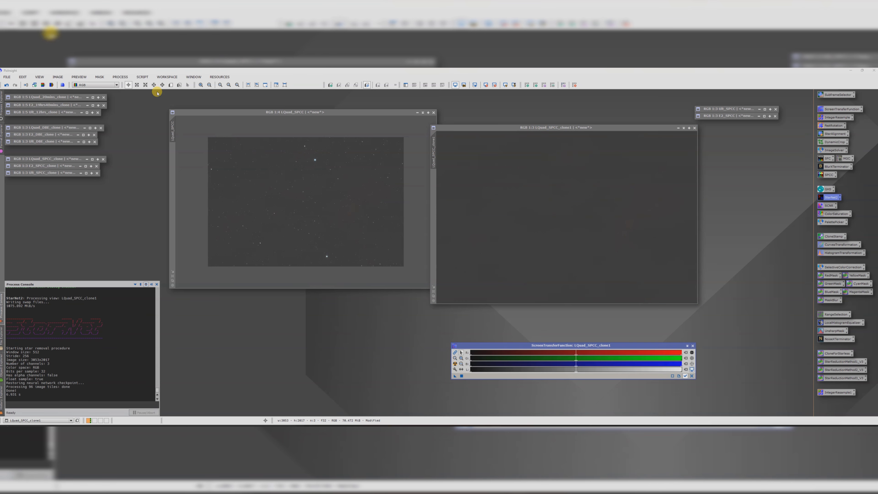
Step: Open the ScreenStars script and set its mode to Star removal
click(142, 77)
mouse_move(165, 181)
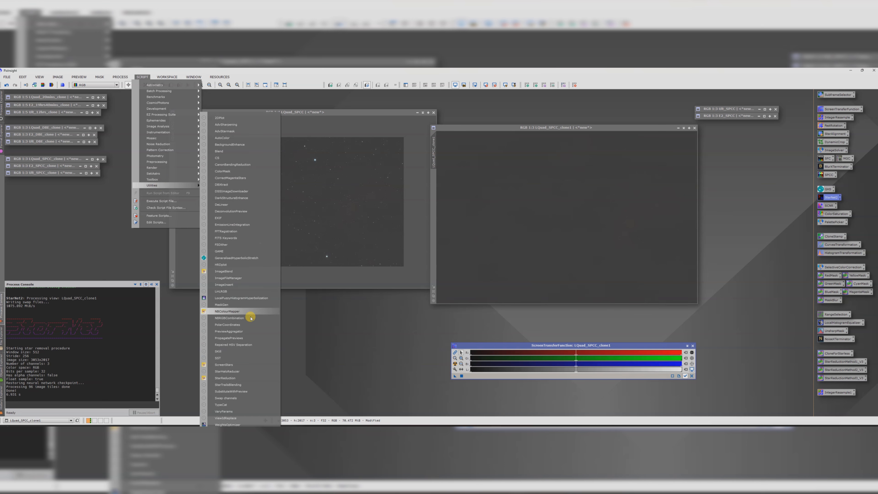
click(230, 365)
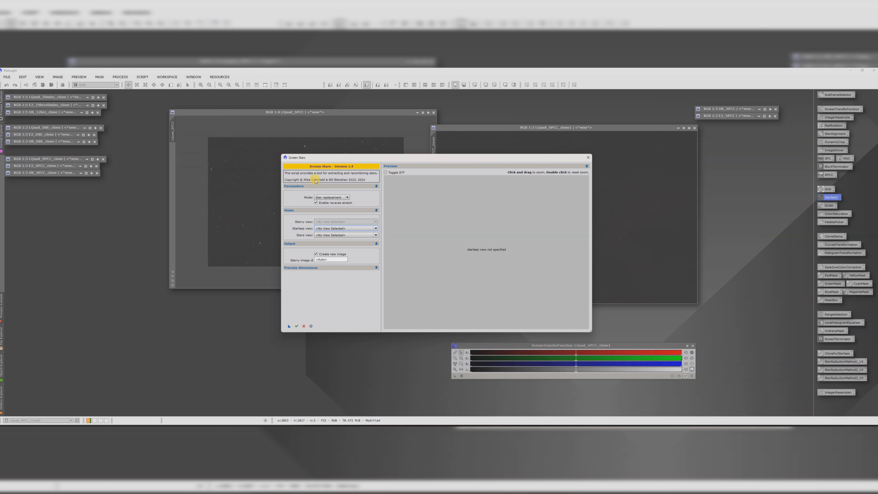
drag(330, 159, 346, 193)
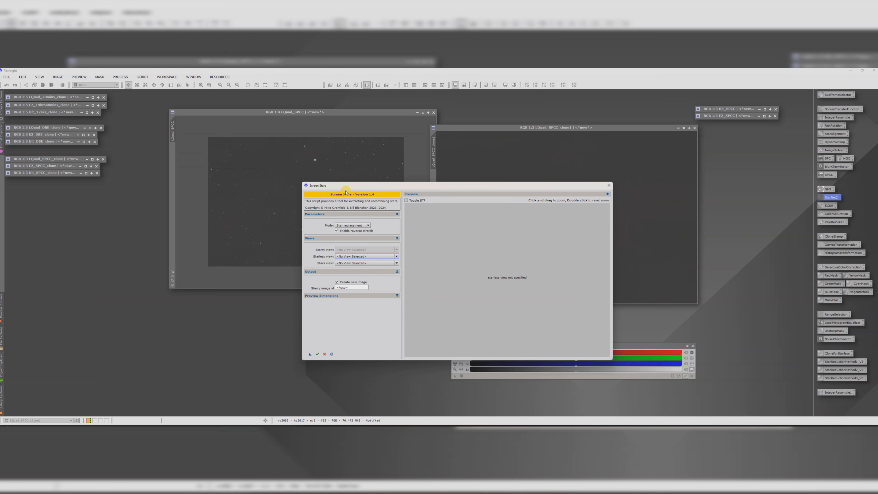
click(355, 226)
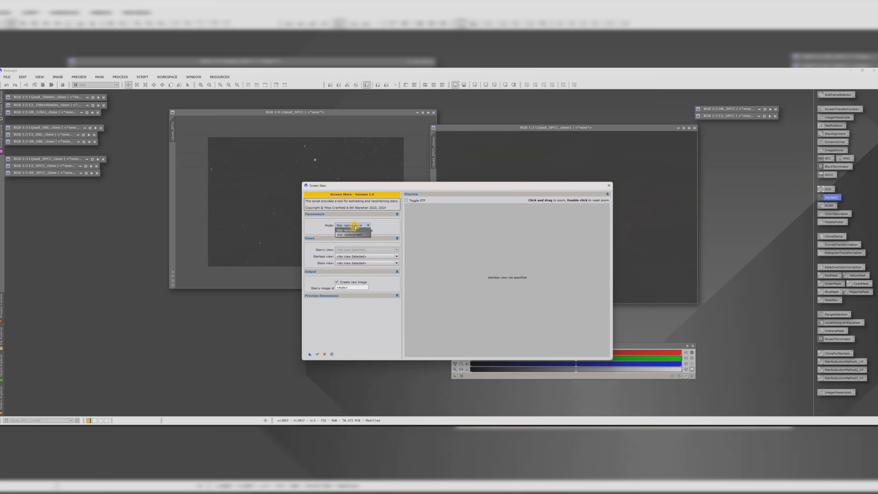
click(351, 230)
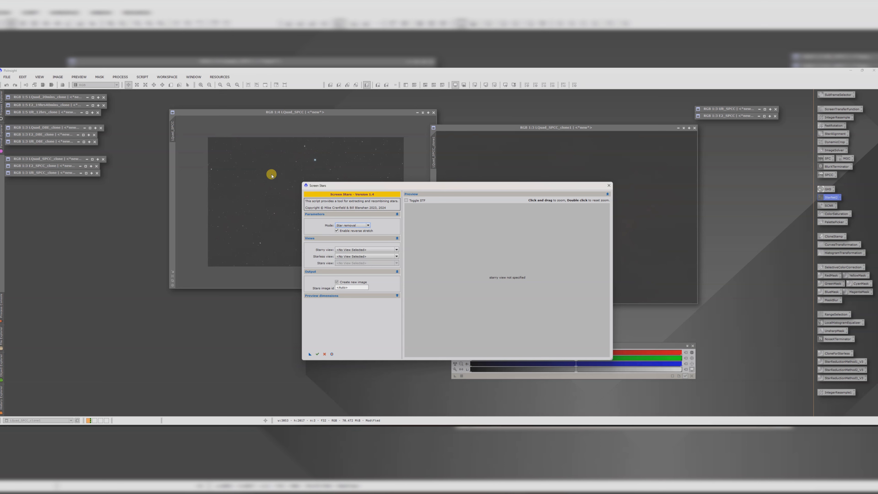
Step: Create a stars image with LQuad_SPCC as the starry view and LQuad_SPCC_clone as the starless view
click(346, 250)
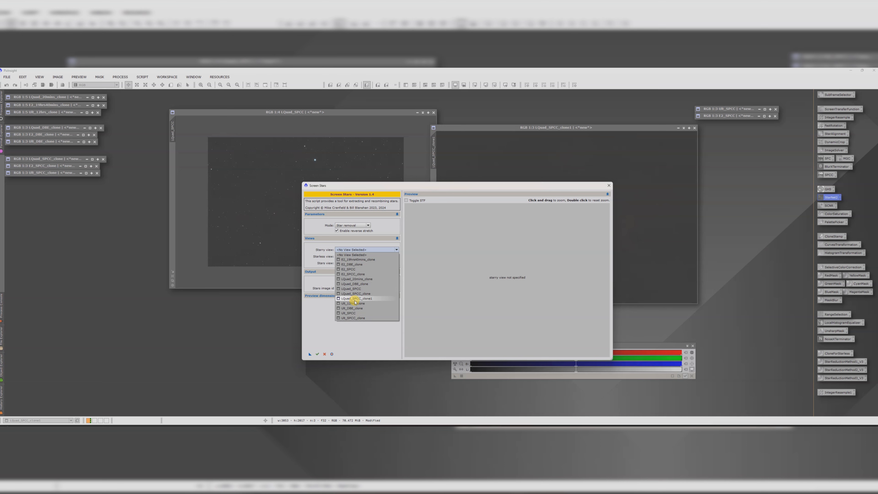
click(351, 289)
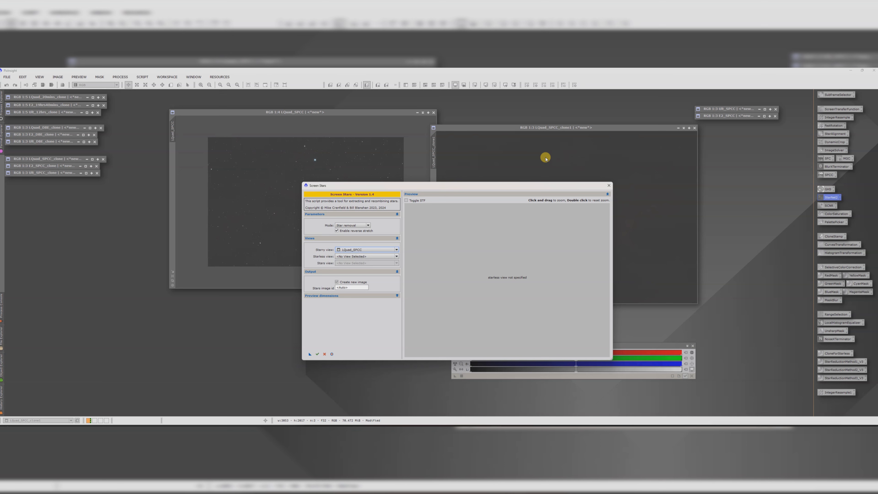
click(357, 256)
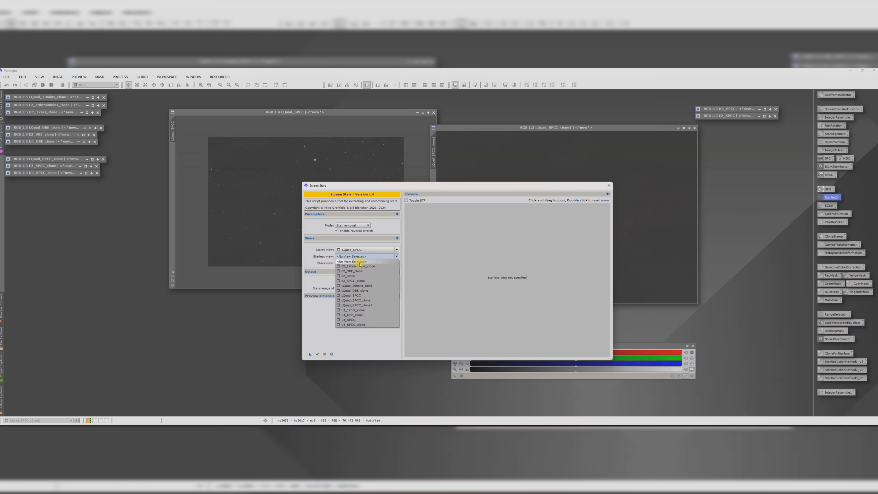
click(360, 306)
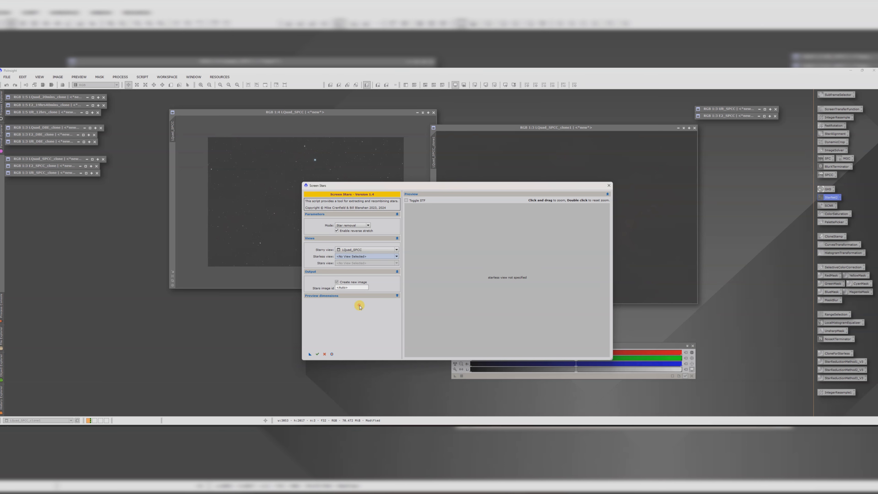
click(318, 355)
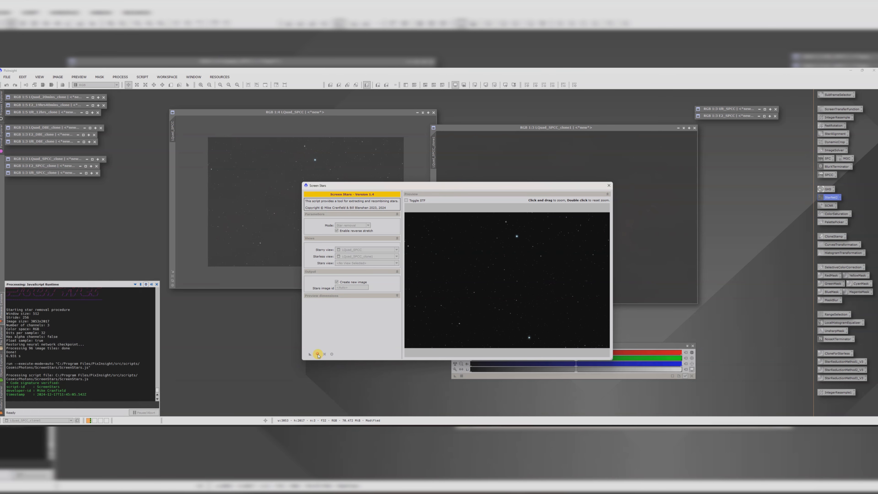
Step: Close the ScreenStars script and discard the LQuad_SPCC_clone starless image without saving
click(609, 187)
scroll(500, 149, up, 3)
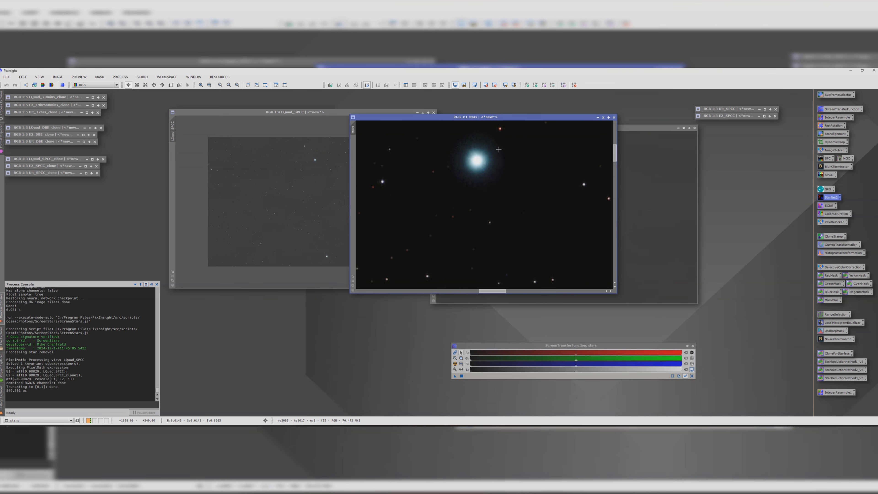
scroll(500, 148, down, 5)
click(693, 128)
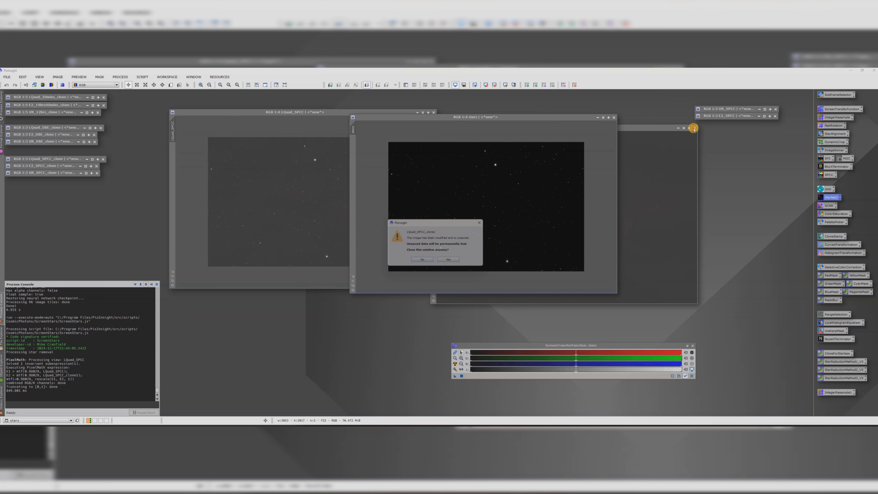
click(427, 268)
Step: Close the LQuad_SPCC image, discarding its unsaved changes
click(308, 112)
drag(308, 112, 168, 127)
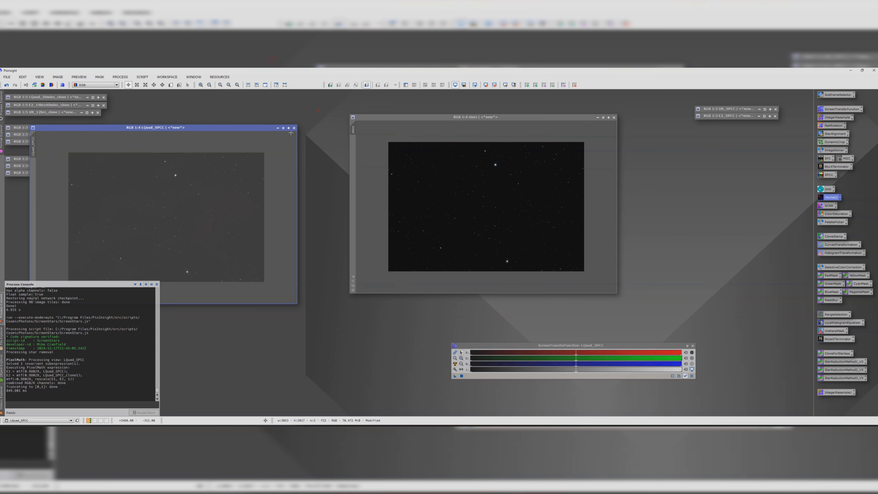
click(295, 128)
click(450, 262)
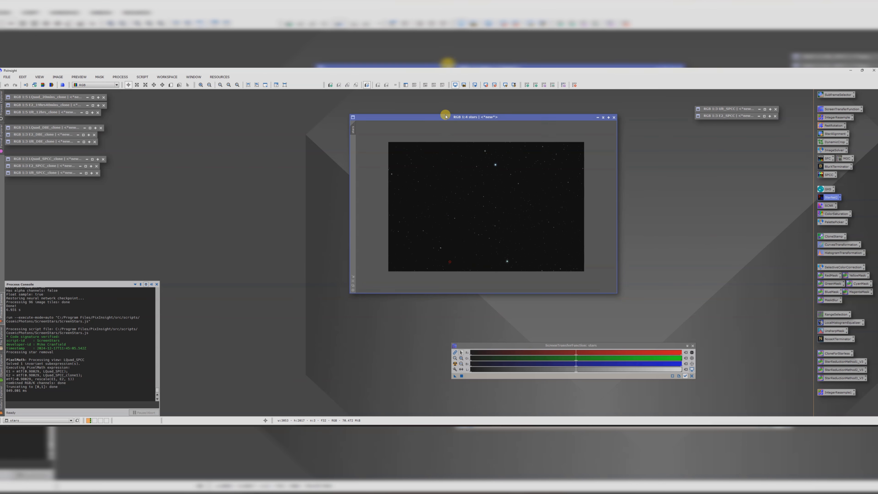
Step: Boost the stars image's colour saturation with ColorSaturation, raising the saturation curve to about 0.78 across all hues
drag(429, 117, 264, 105)
scroll(350, 187, up, 1)
scroll(350, 187, down, 1)
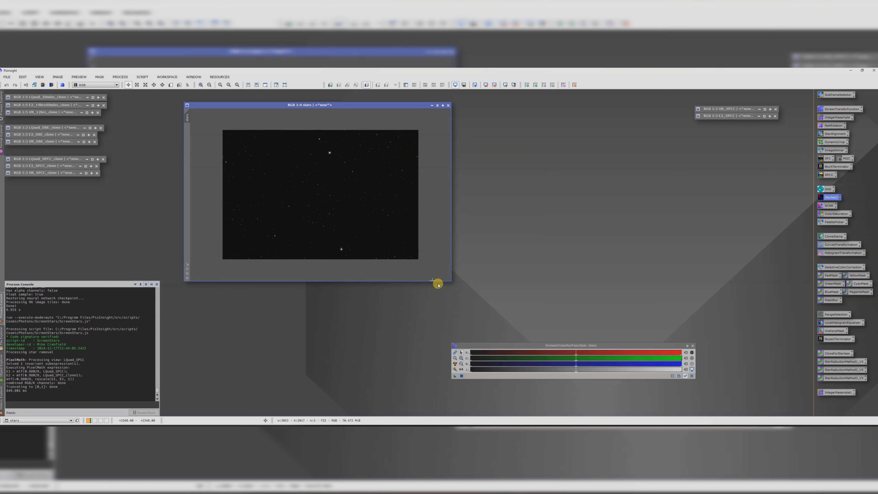
drag(450, 280, 571, 333)
scroll(443, 256, up, 1)
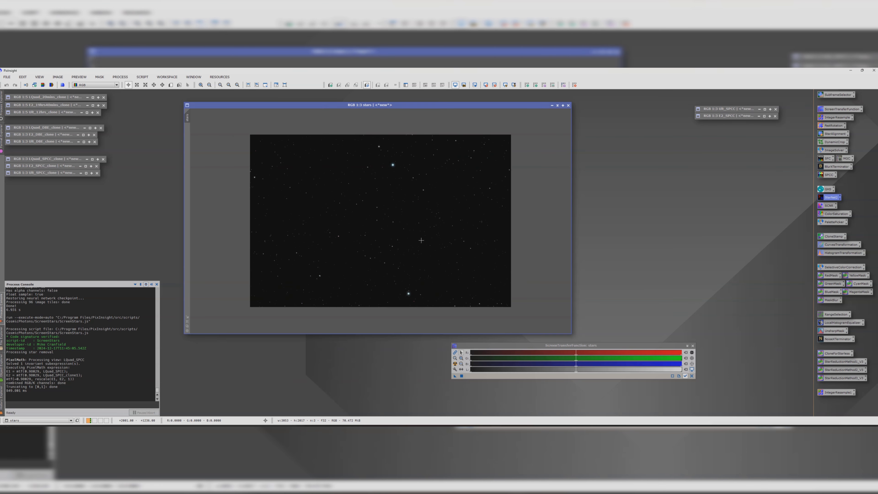
double_click(830, 215)
click(574, 330)
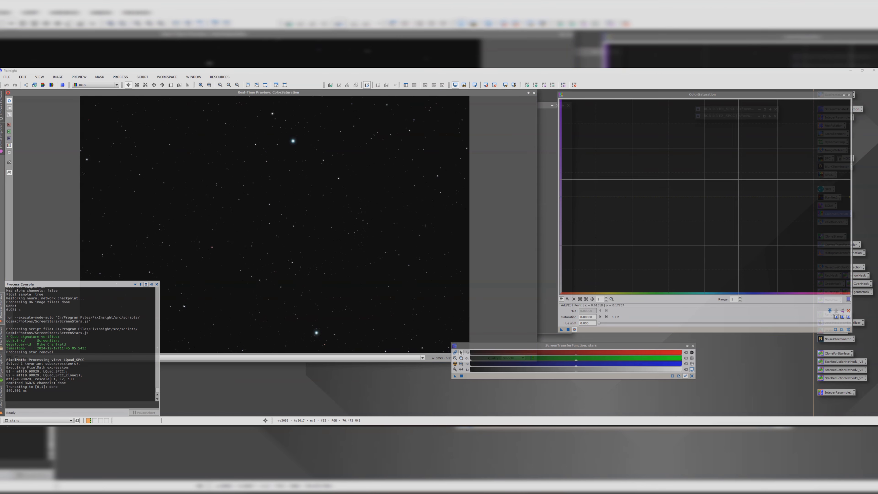
click(850, 197)
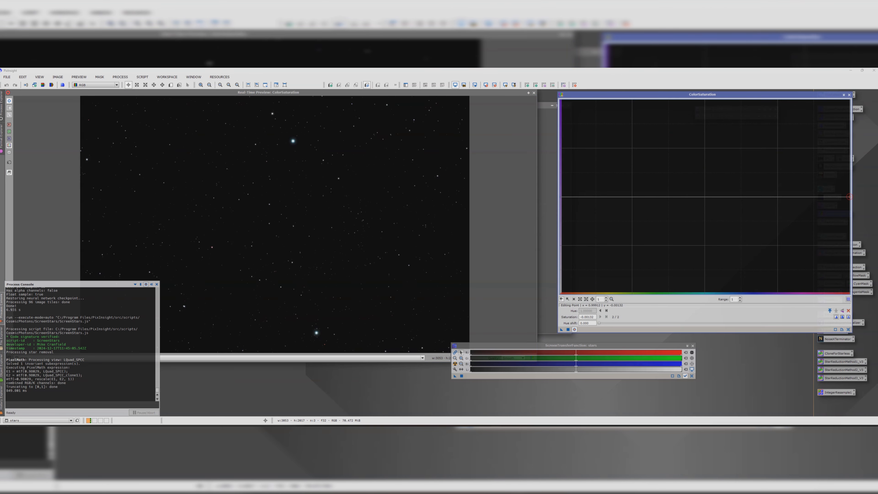
drag(849, 197, 846, 120)
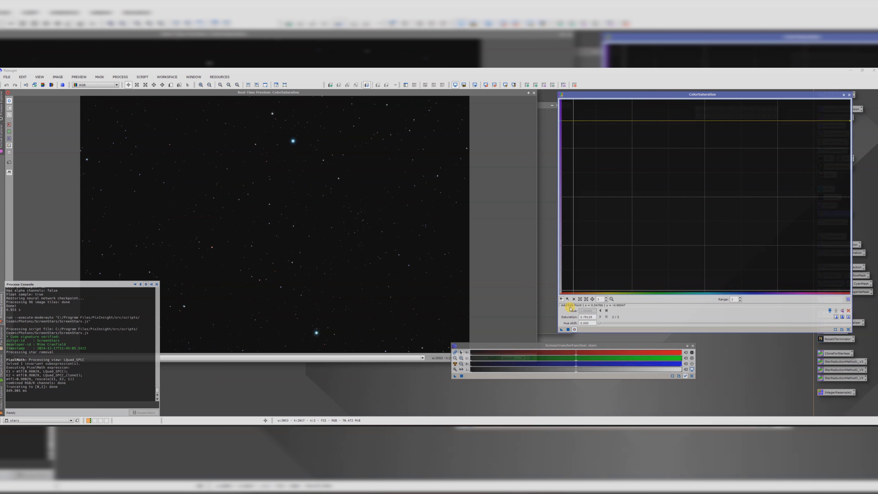
click(568, 331)
click(848, 94)
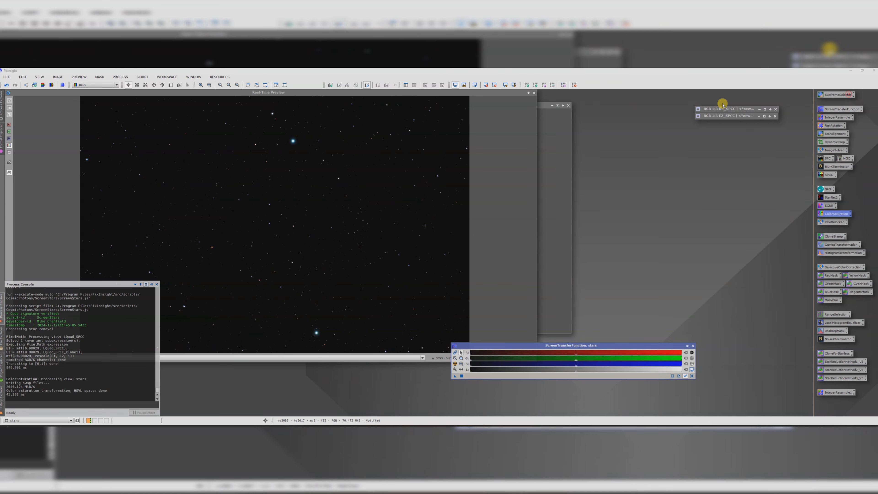
click(534, 93)
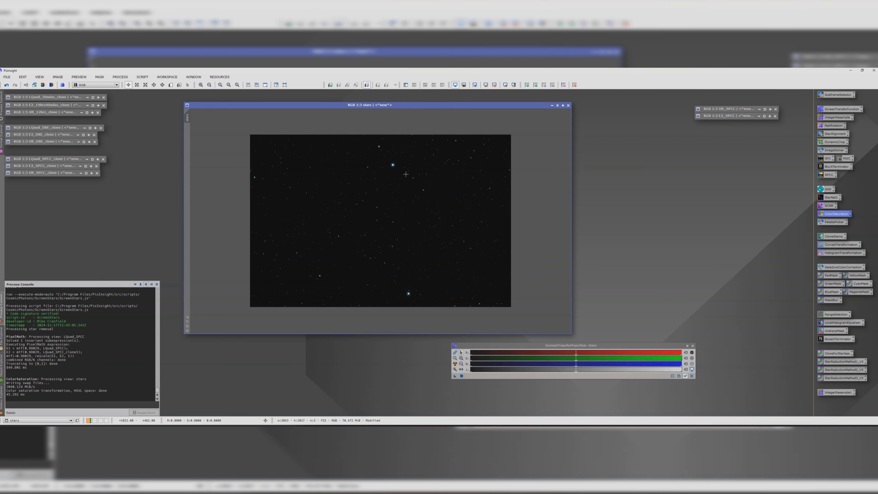
Step: Minimize the stars image and park its icon near the other image icons
scroll(406, 174, up, 1)
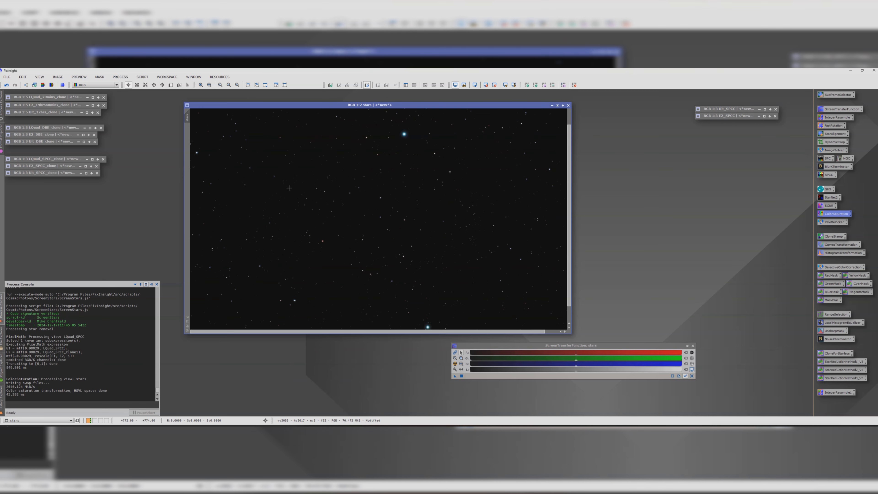
scroll(289, 188, down, 1)
click(558, 103)
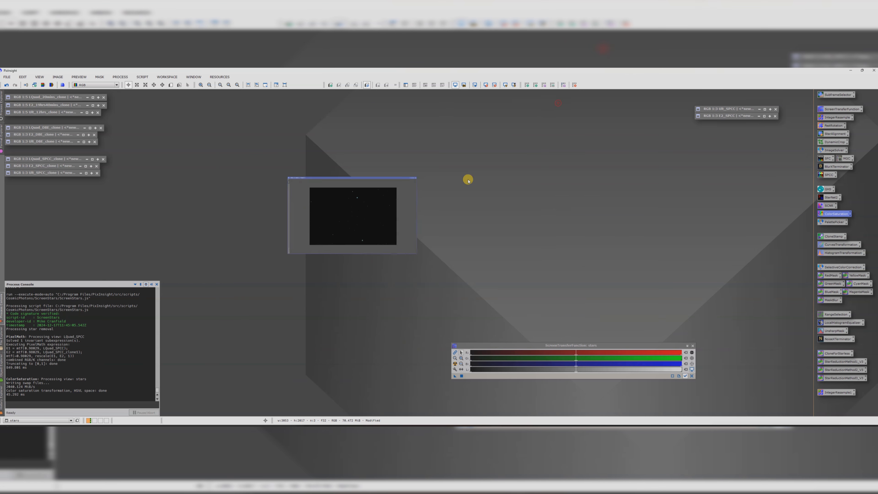
drag(386, 216, 178, 98)
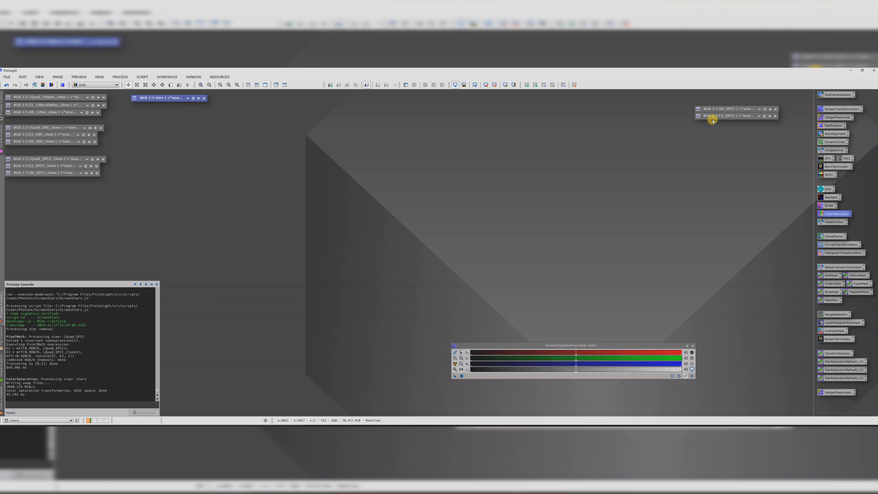
Step: Restore the two remaining SPCC images and arrange them side by side
drag(722, 109, 202, 208)
double_click(202, 208)
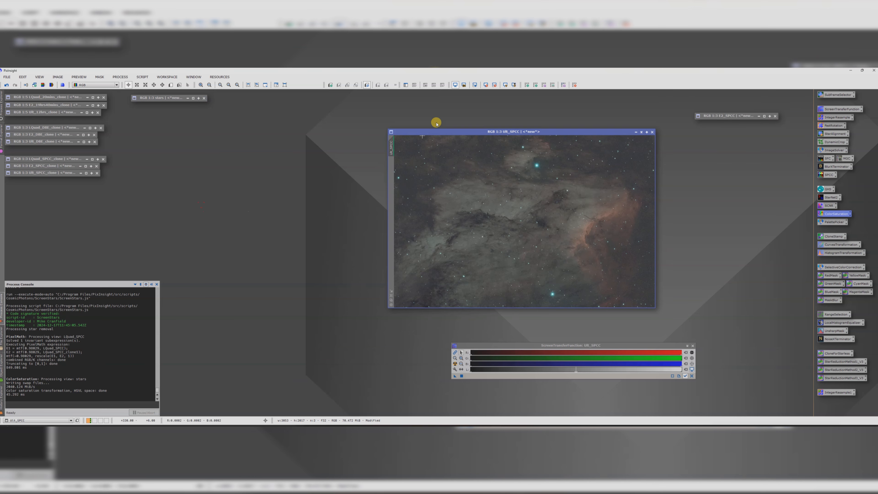
drag(719, 117, 510, 162)
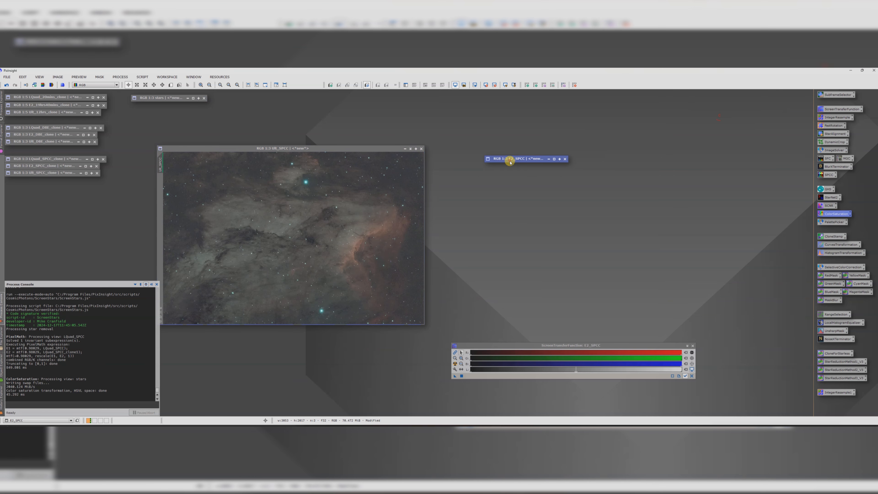
double_click(510, 161)
drag(372, 149, 360, 118)
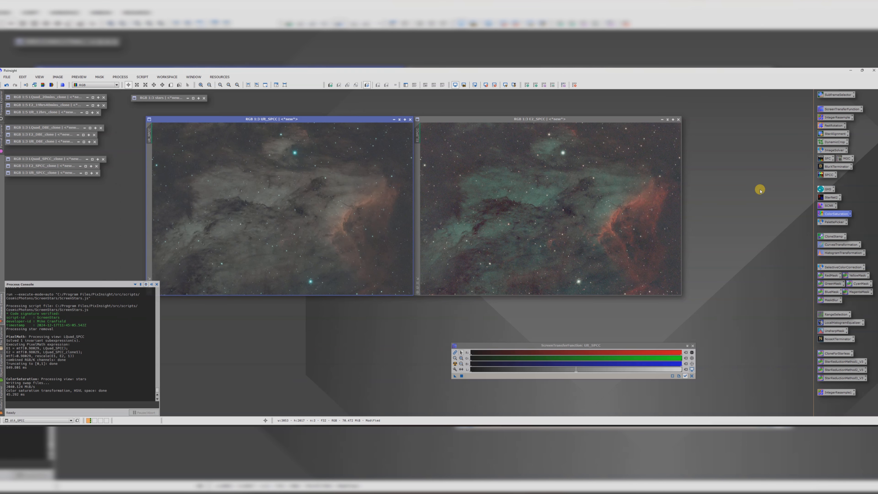
Step: Apply StarNet2 with Linear data unchecked to both remaining SPCC images to remove their stars
double_click(831, 198)
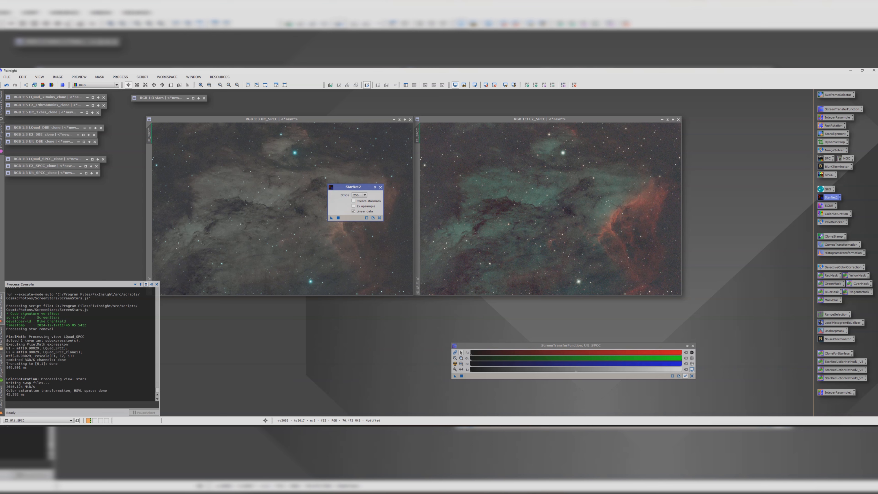
click(358, 213)
drag(332, 218, 273, 221)
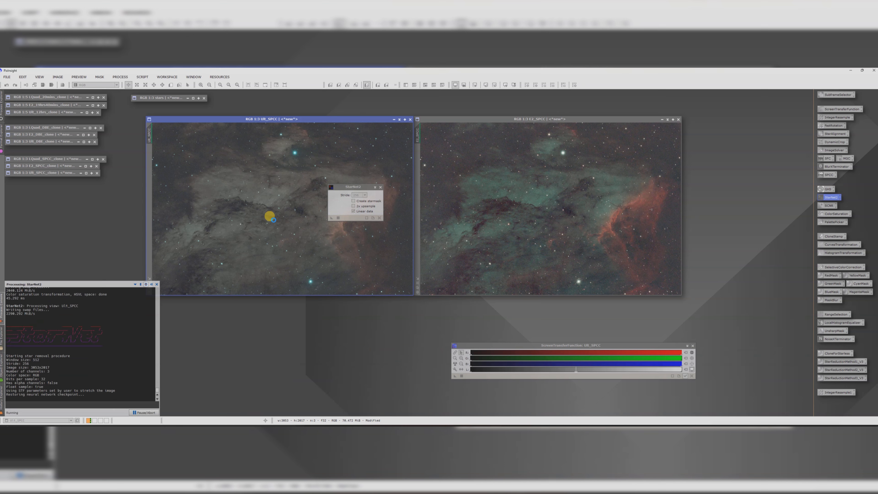
drag(330, 217, 551, 233)
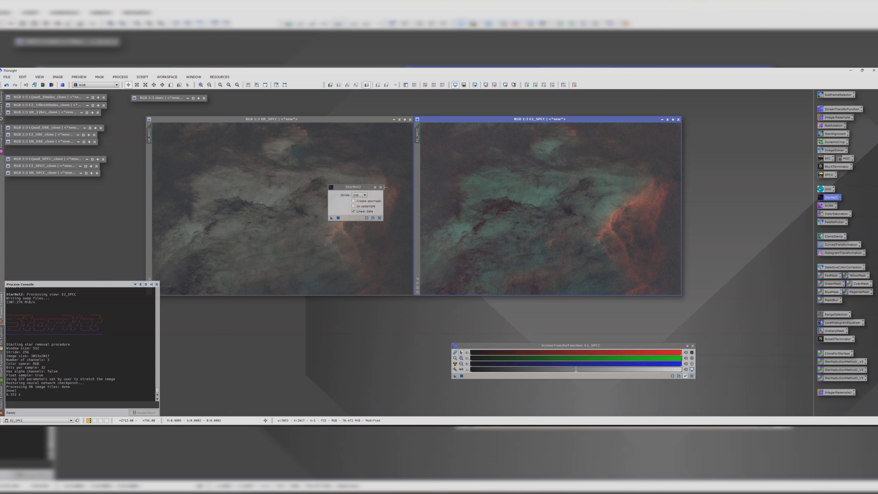
click(381, 187)
Step: Launch the Perfect Palette Picker script from the Sketchbook scripts
click(352, 119)
click(440, 118)
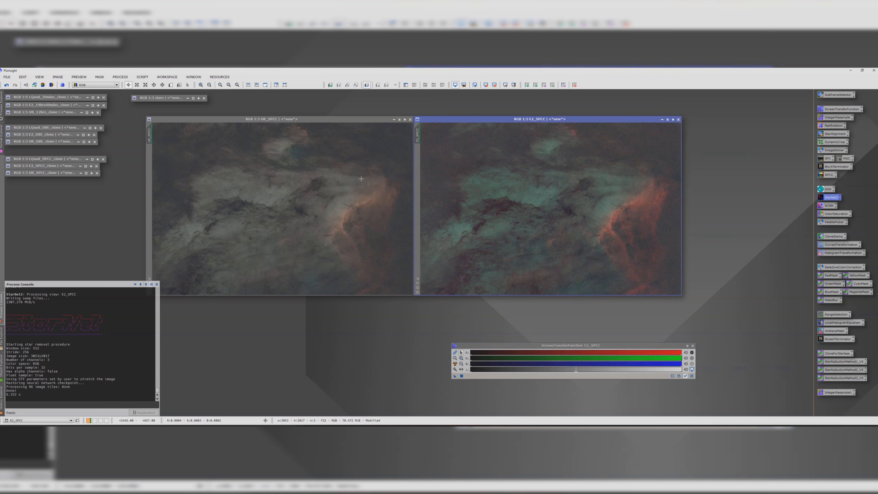
click(255, 121)
click(143, 77)
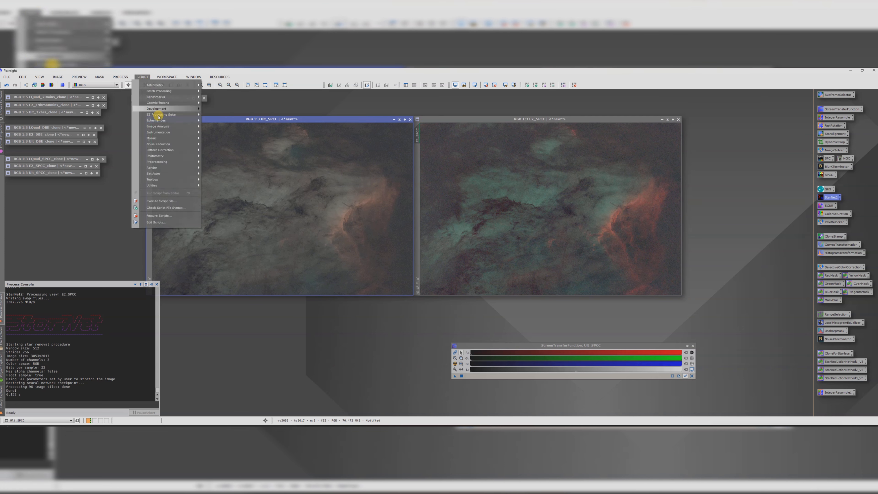
mouse_move(182, 173)
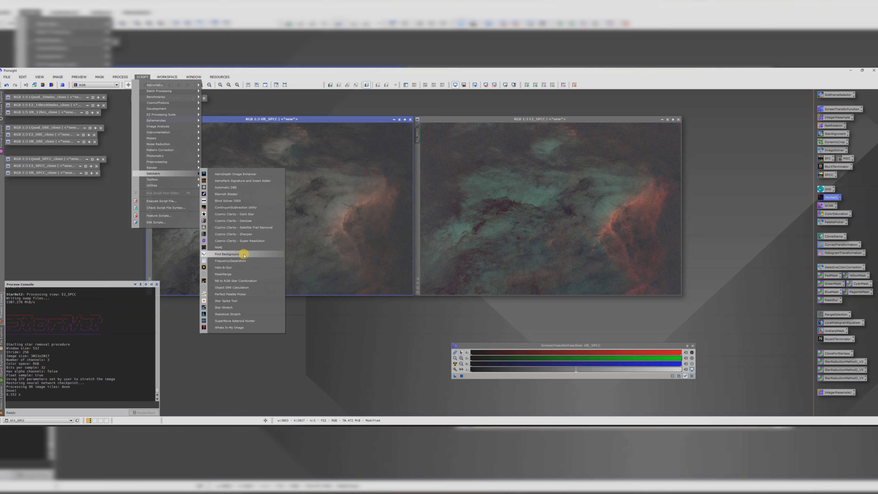
mouse_move(152, 186)
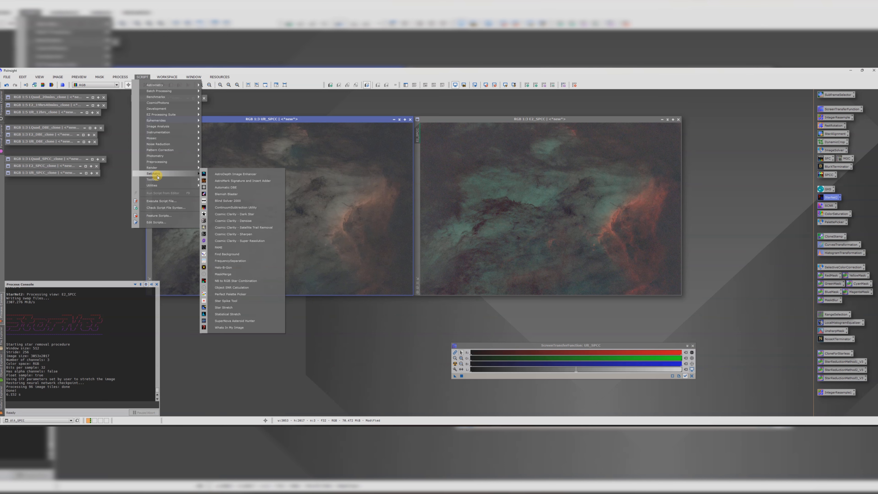
click(235, 294)
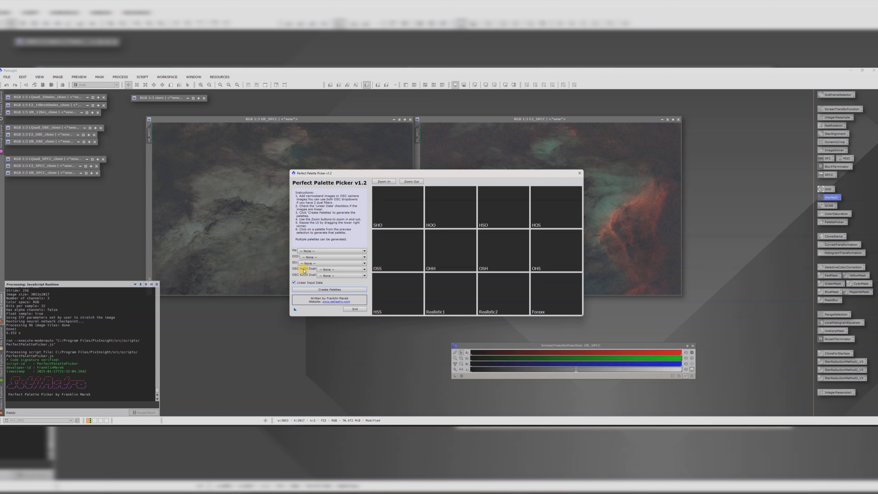
Step: Assign the left starless image as OSC HaO3 Dual and E2_SPCC as OSC SIIO3 Dual, then create the palettes
click(329, 272)
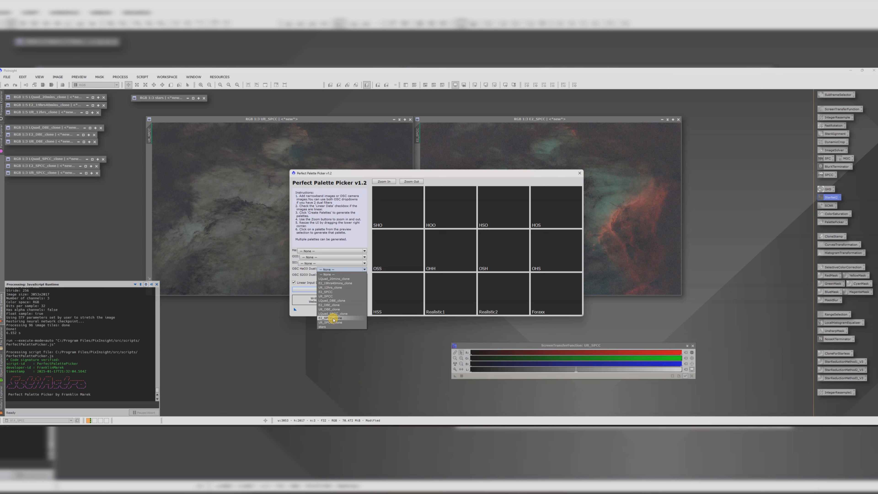
click(327, 296)
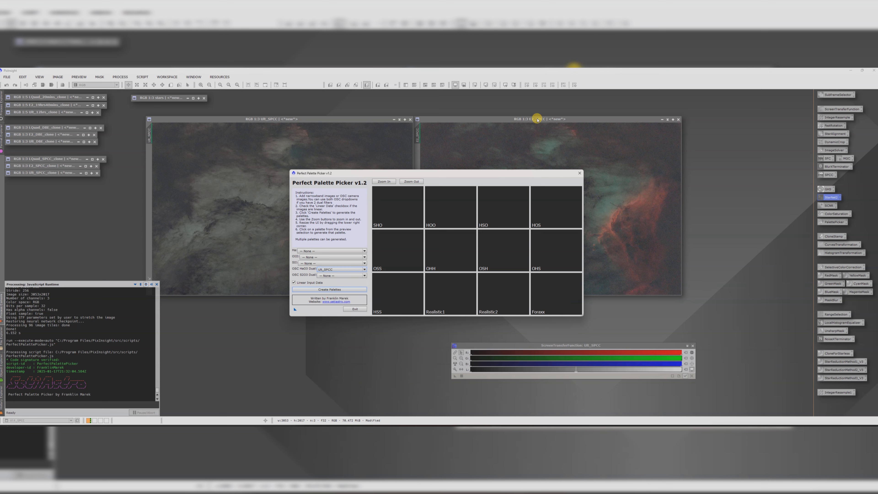
click(337, 275)
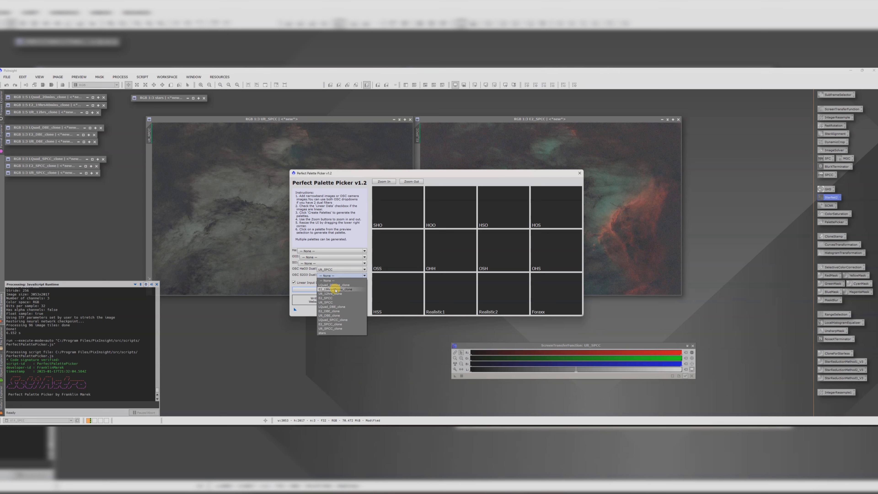
click(331, 298)
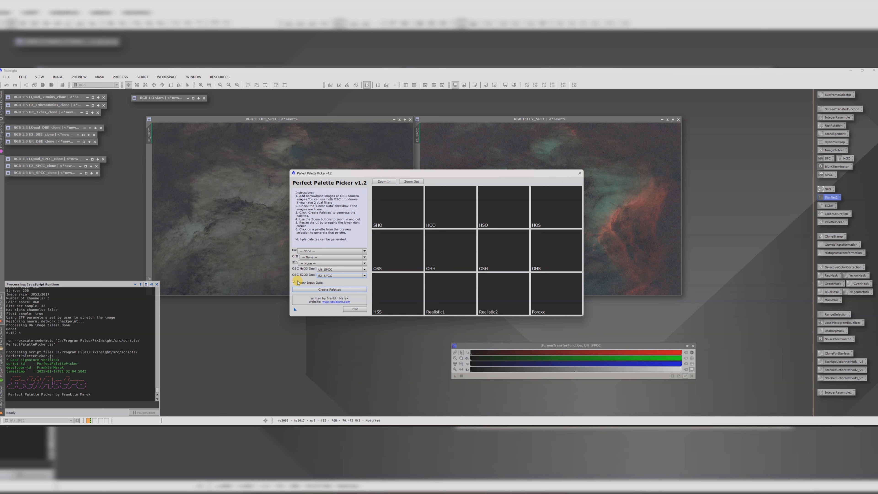
click(333, 291)
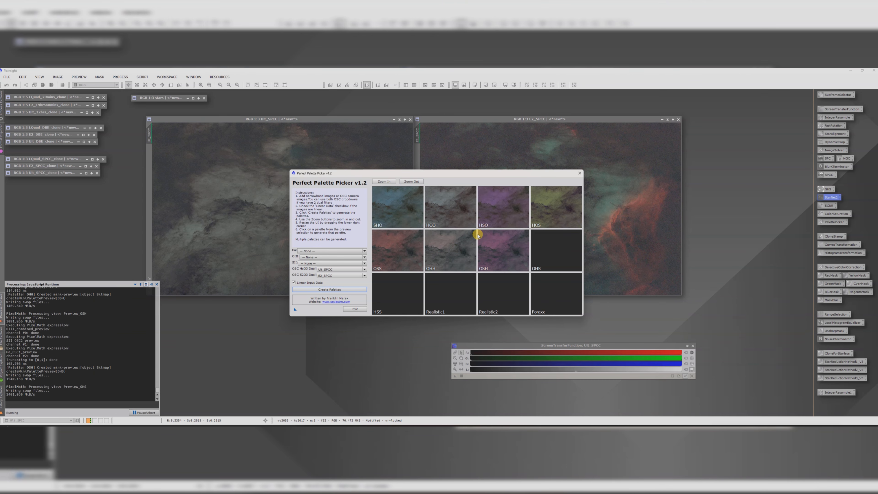
Step: Enlarge the Perfect Palette Picker window and zoom out to compare the palette previews
drag(405, 172, 247, 91)
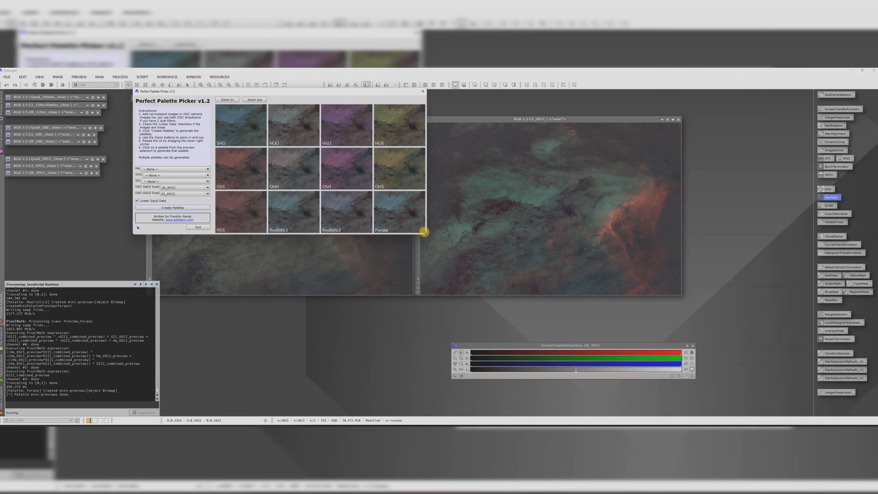
drag(424, 231, 708, 364)
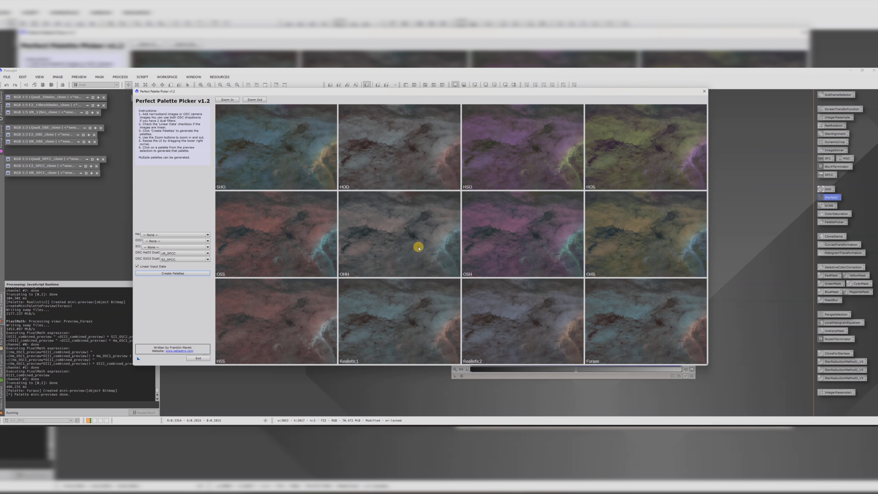
click(254, 100)
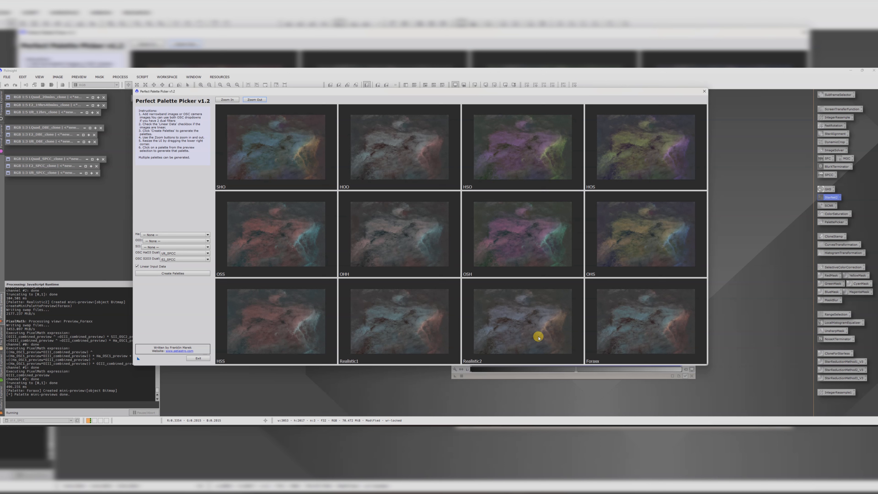
Step: Generate final images from the Realistic2 and Forax palette previews, then close the Perfect Palette Picker
click(526, 335)
click(634, 333)
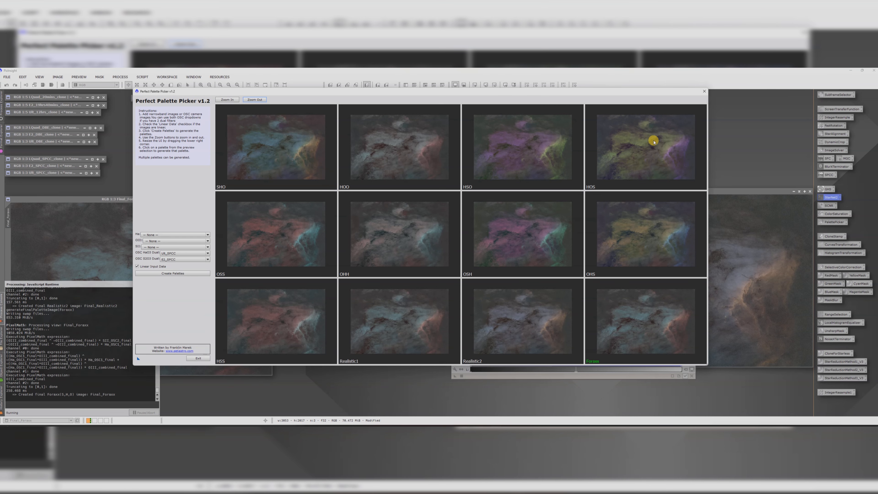
click(705, 93)
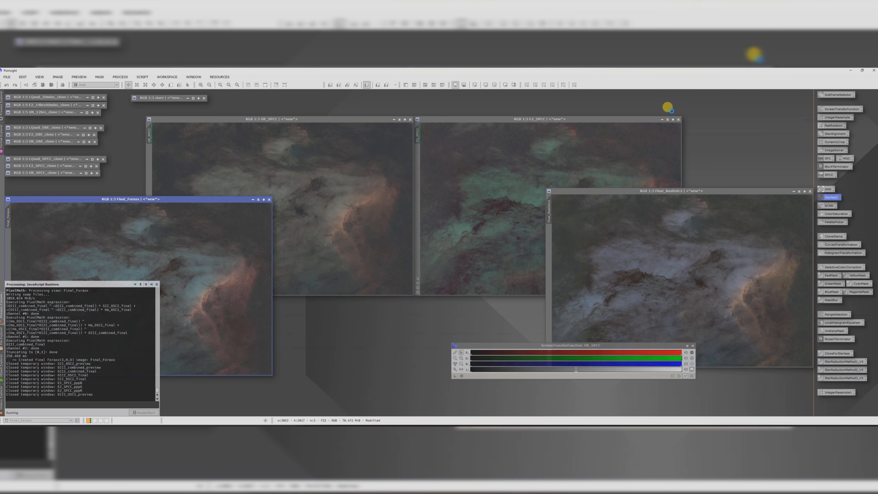
Step: Arrange and zoom the Final_Forax and Final_Realistic2 images to compare them side by side
drag(126, 194, 347, 113)
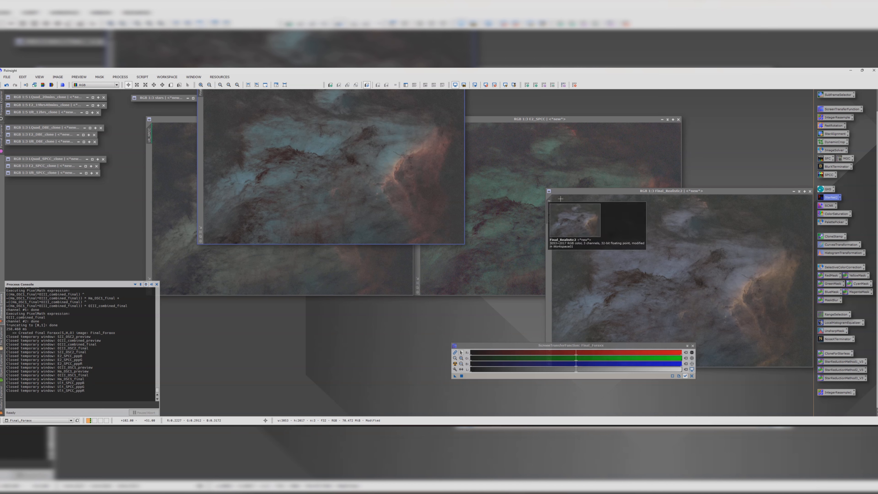
drag(588, 190, 506, 133)
scroll(409, 167, up, 1)
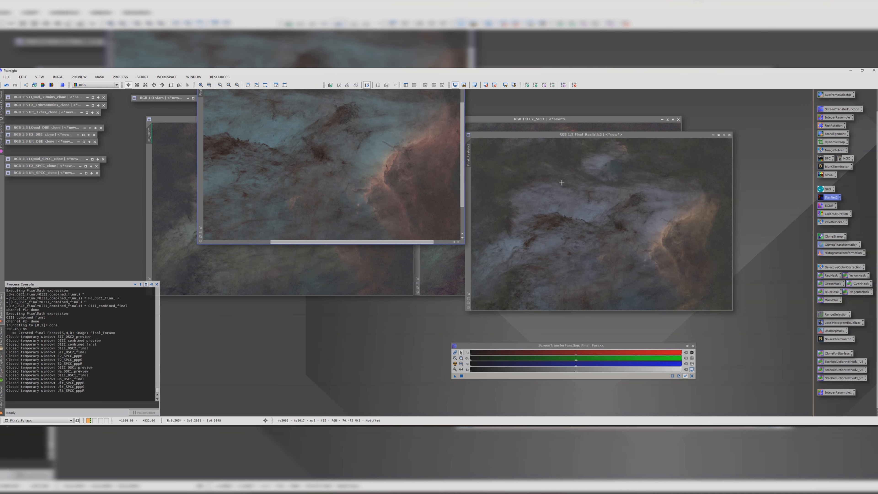
scroll(498, 173, down, 1)
scroll(433, 173, down, 2)
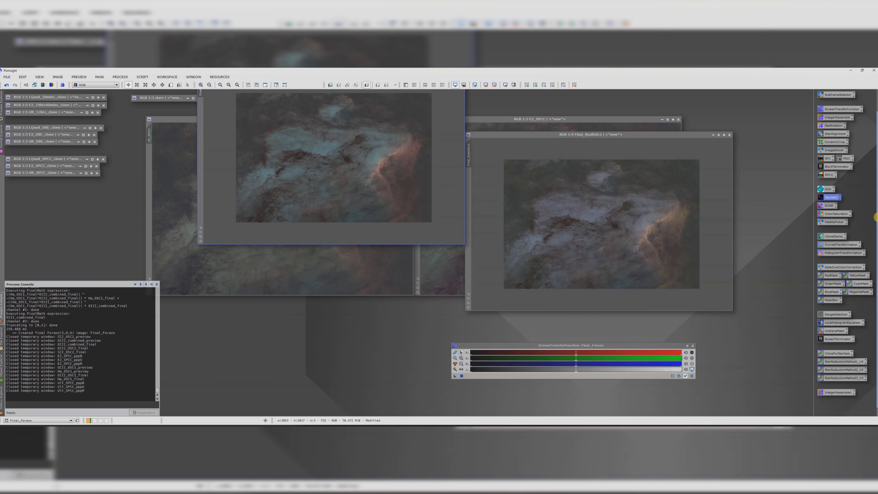
drag(876, 207, 874, 183)
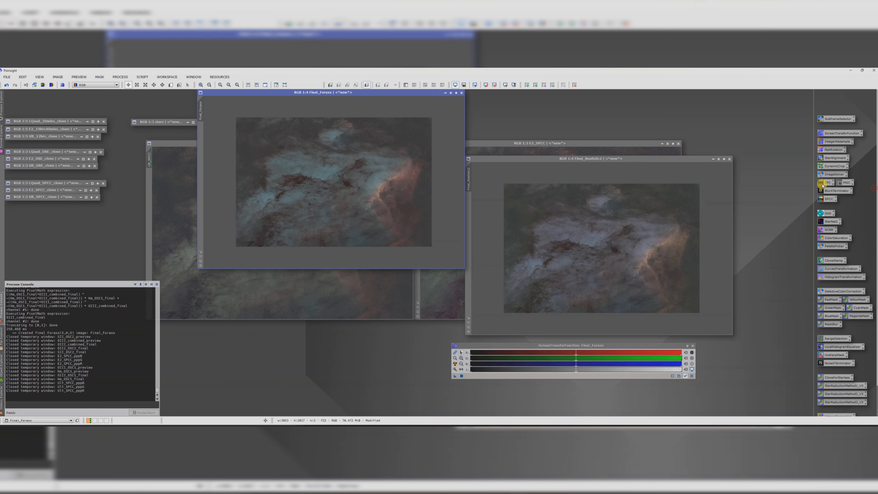
Step: Minimize the Final_Forax image and both SPCC images, placing their icons with the other minimized views
click(445, 93)
drag(334, 179, 52, 222)
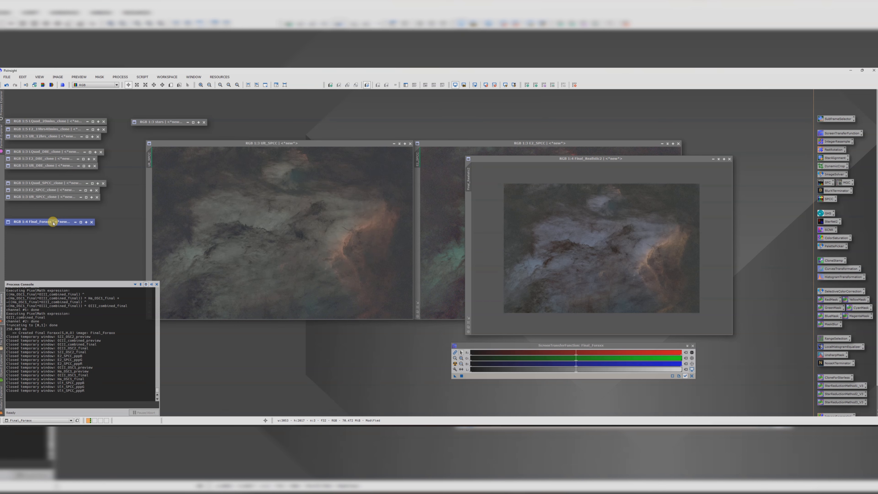
click(400, 144)
drag(457, 144, 245, 148)
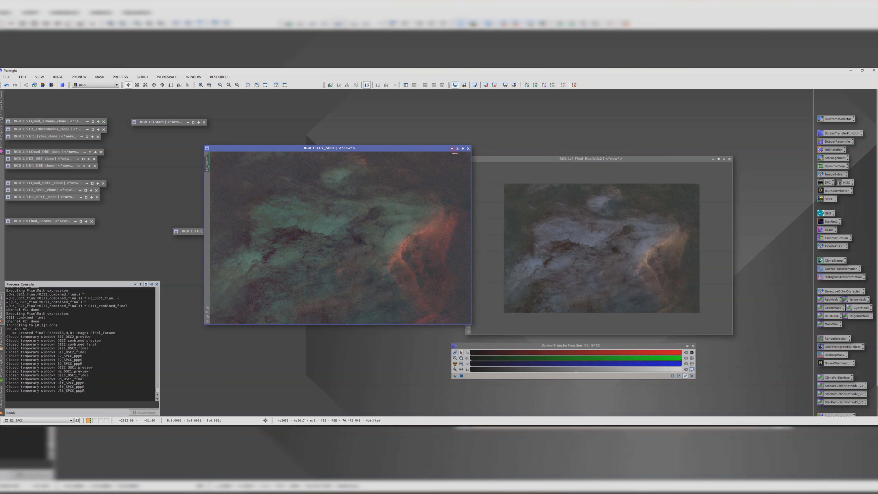
click(451, 148)
drag(533, 180, 72, 239)
drag(197, 231, 27, 249)
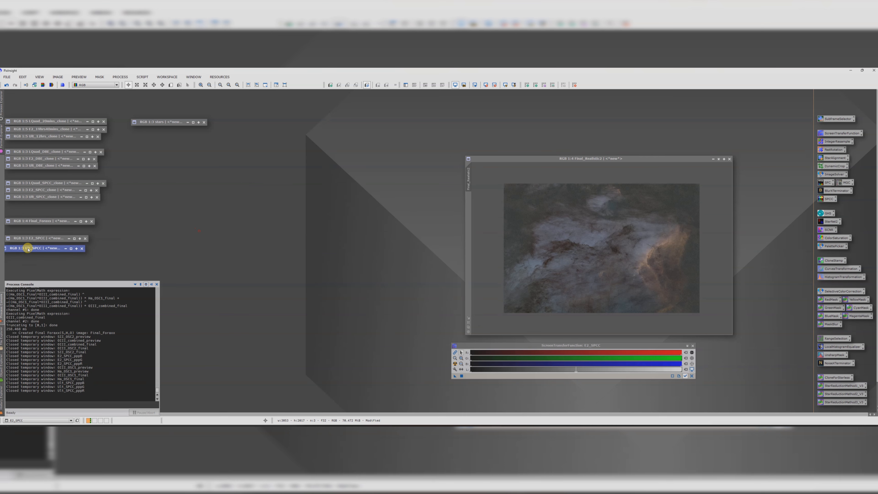
Step: Close the ScreenTransferFunction and reposition and enlarge the Final_Realistic2 window
drag(520, 158, 289, 139)
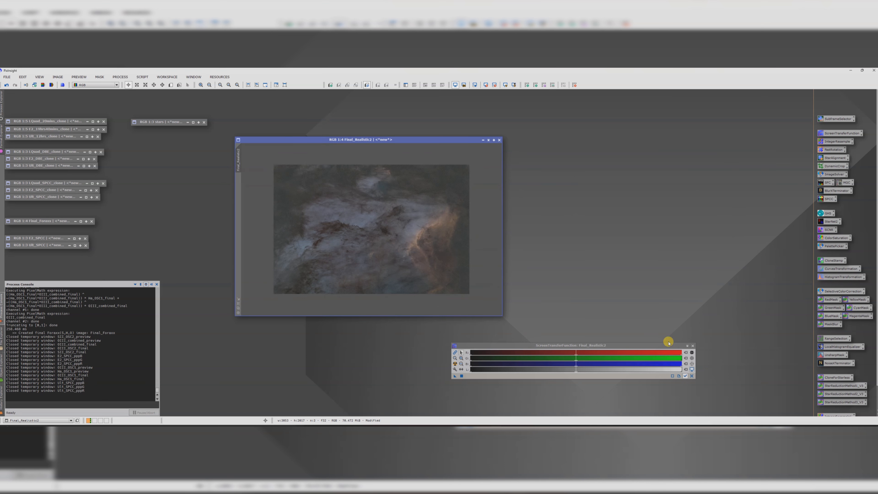
click(693, 346)
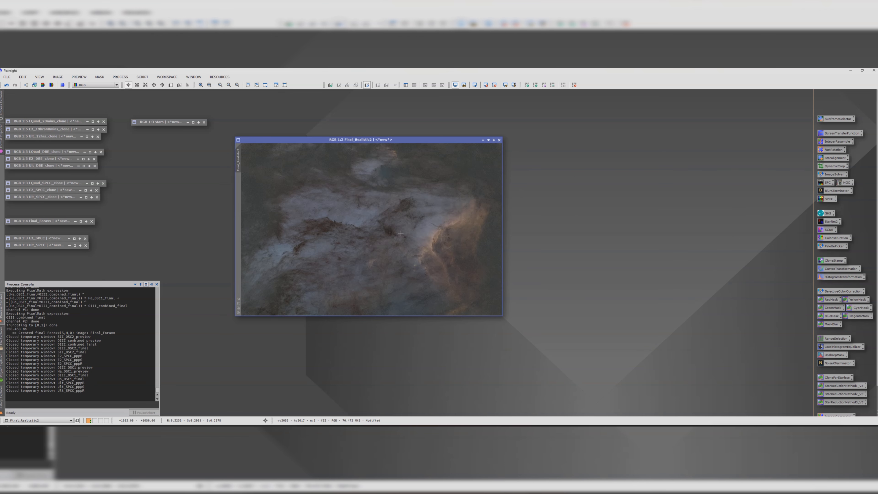
drag(503, 316, 663, 363)
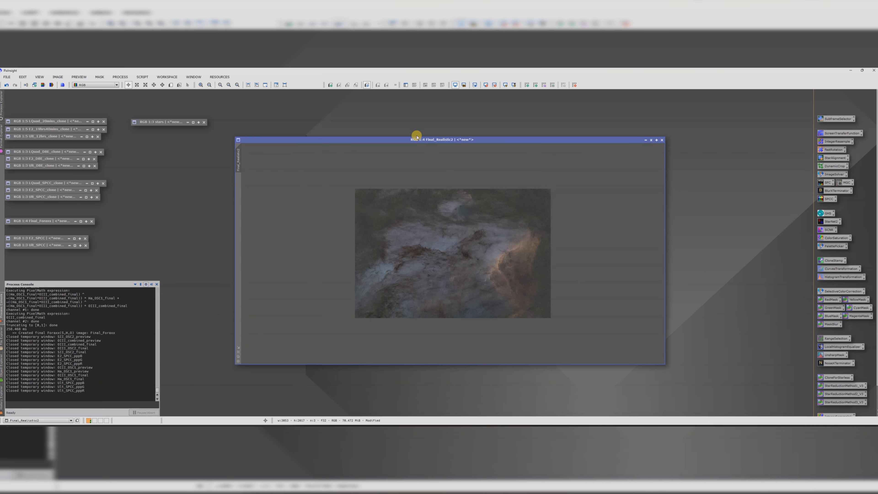
drag(416, 136, 394, 118)
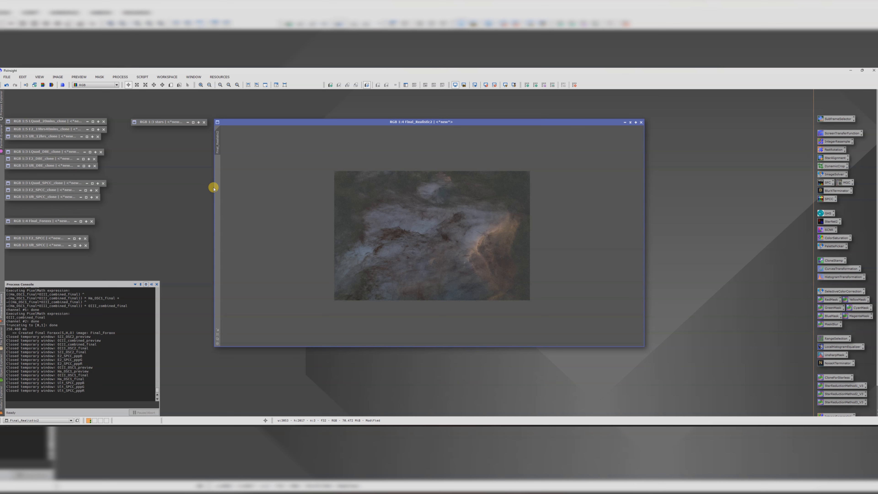
drag(213, 187, 340, 200)
Step: Rename the Final_Realistic2 image as Combined
double_click(345, 141)
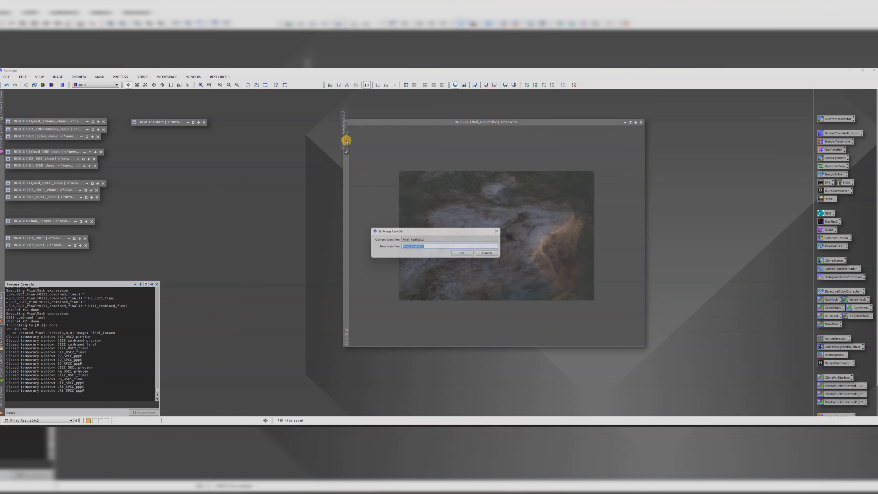
click(497, 231)
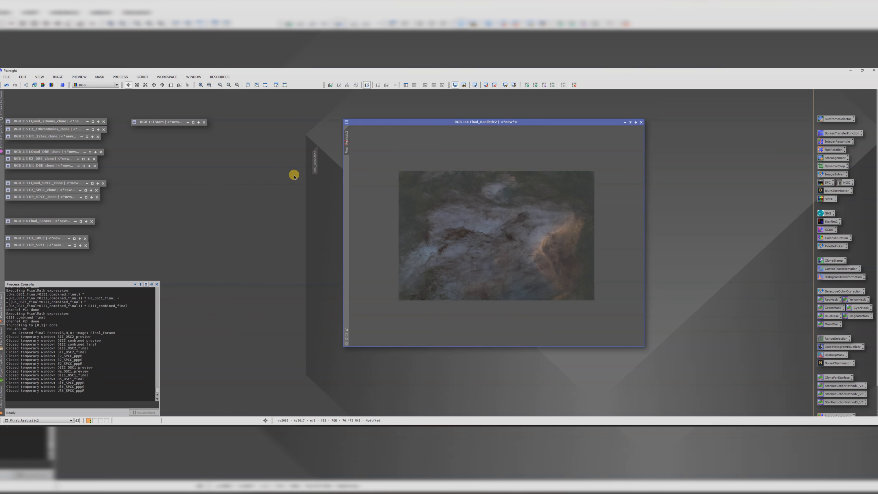
double_click(347, 142)
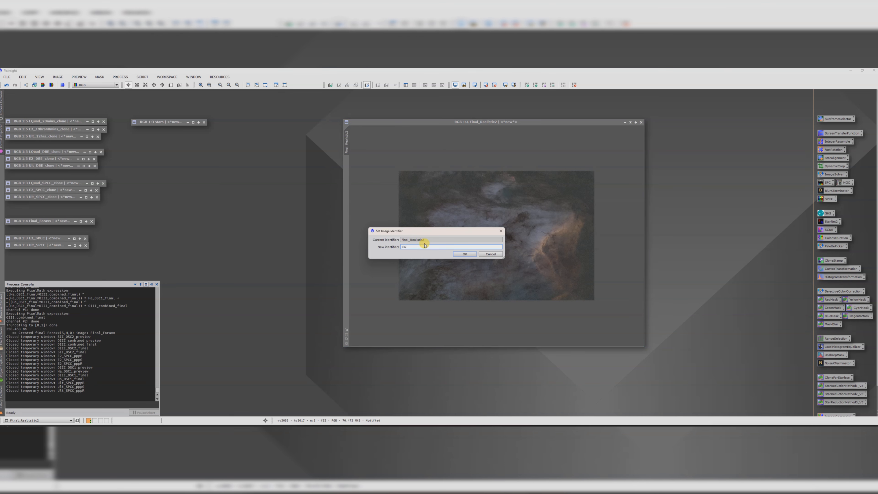
key(Return)
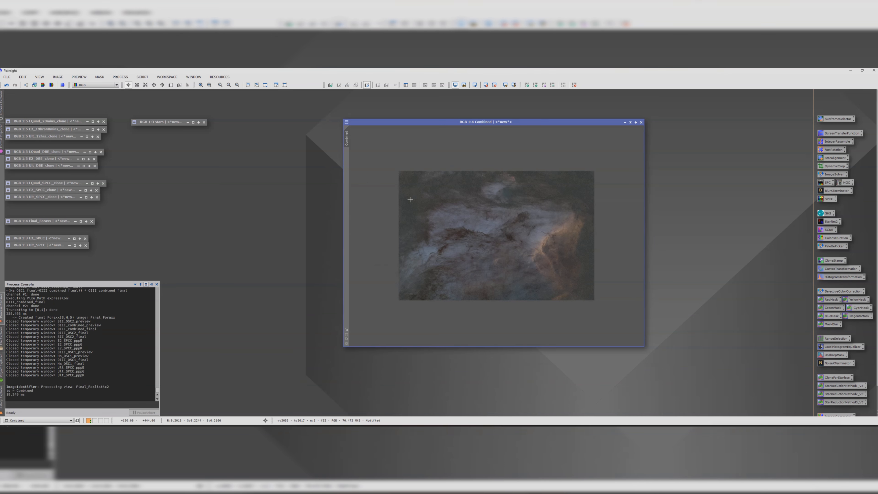
Step: Duplicate the Combined image as a clone and minimize the clone to an icon
drag(346, 136, 282, 194)
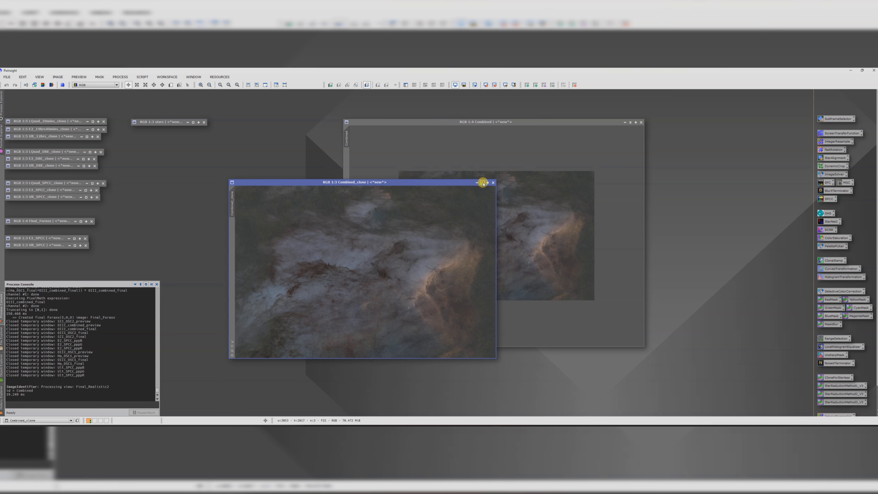
click(483, 183)
drag(368, 266, 59, 260)
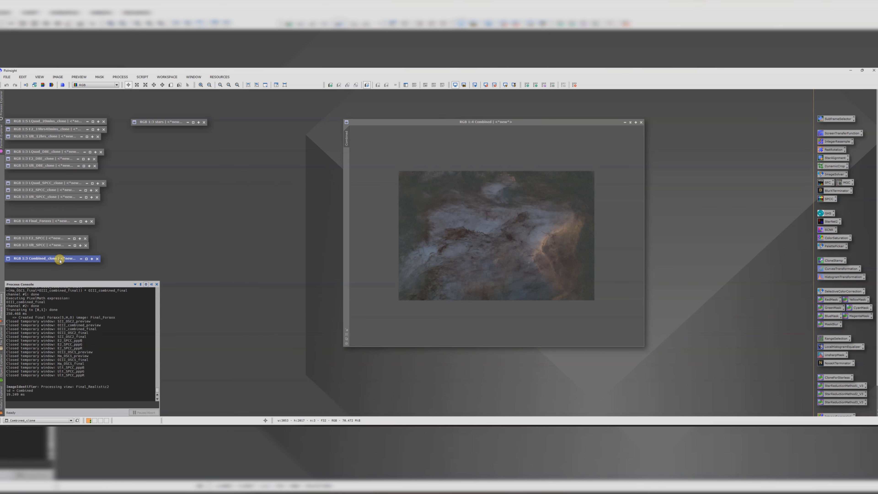
Step: Apply NoiseTerminator with the AI model at denoise 0.70 to the Combined image and close the tool
drag(431, 123, 340, 105)
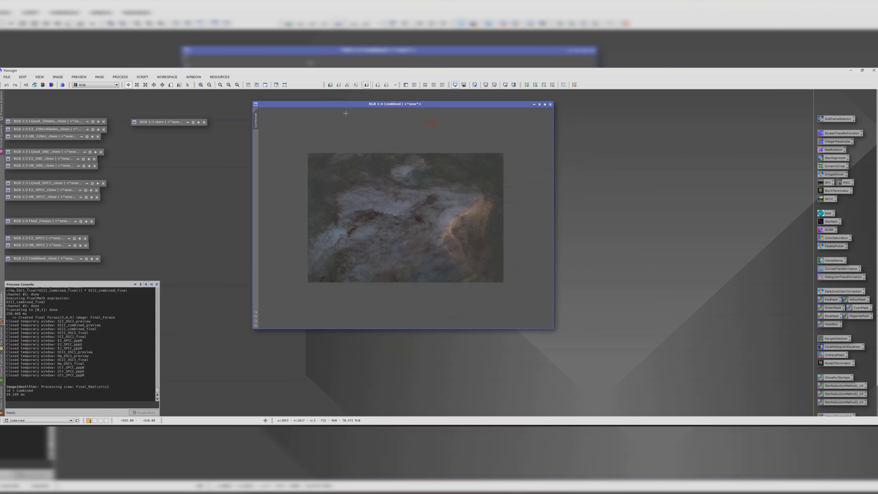
scroll(426, 228, up, 2)
scroll(426, 228, down, 1)
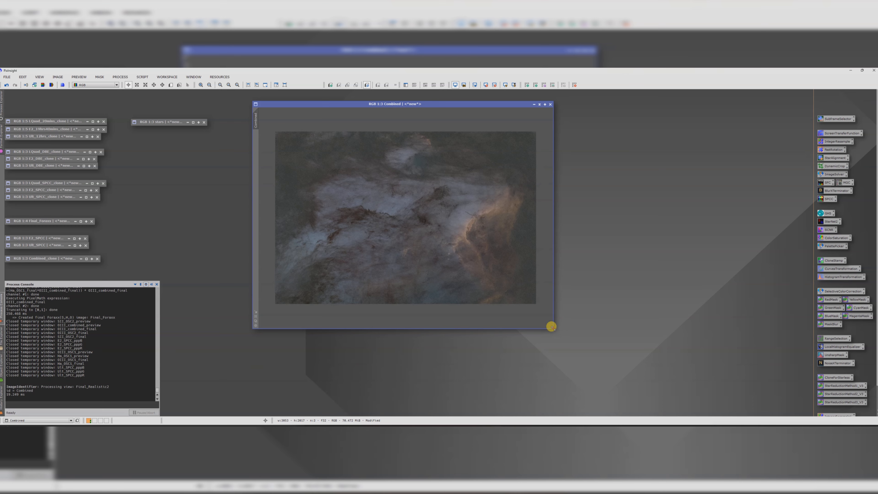
drag(552, 327, 636, 374)
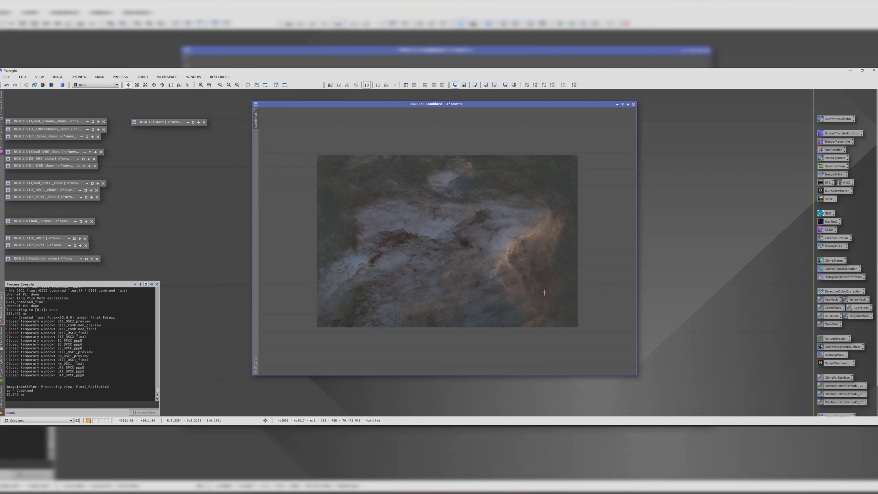
scroll(493, 253, up, 1)
scroll(484, 240, down, 1)
double_click(834, 363)
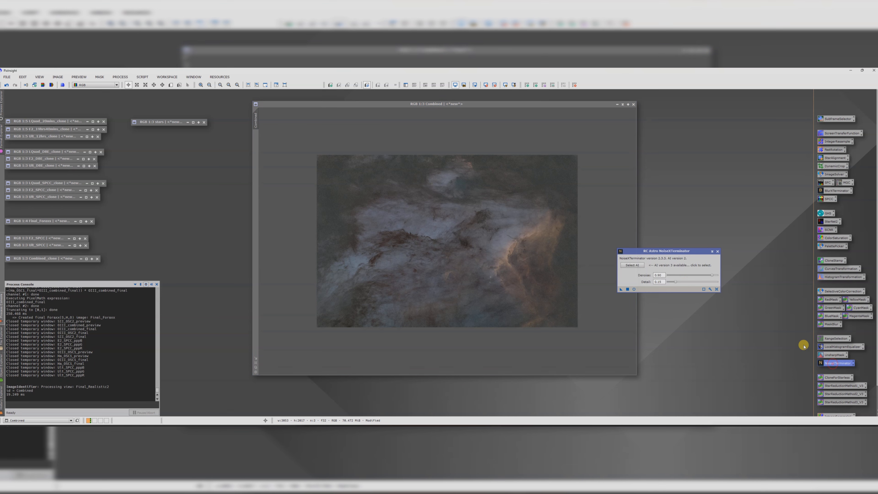
click(632, 265)
double_click(660, 296)
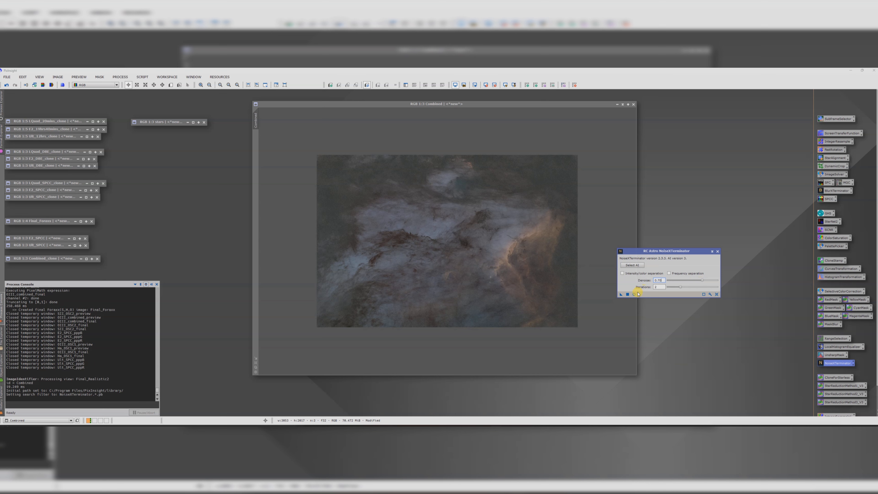
drag(620, 296, 443, 249)
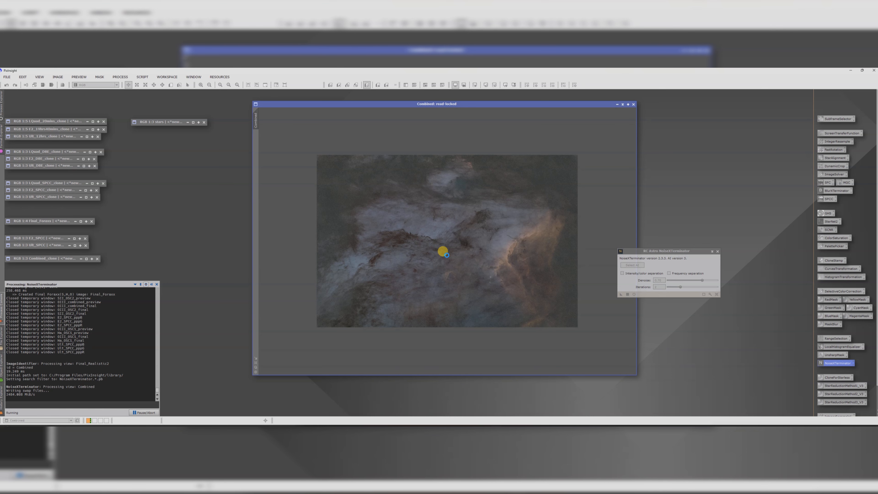
scroll(518, 245, up, 2)
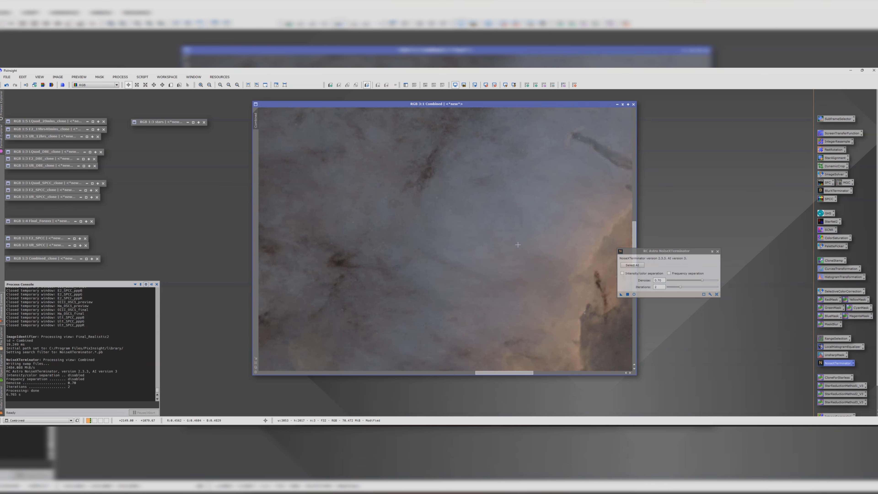
click(717, 251)
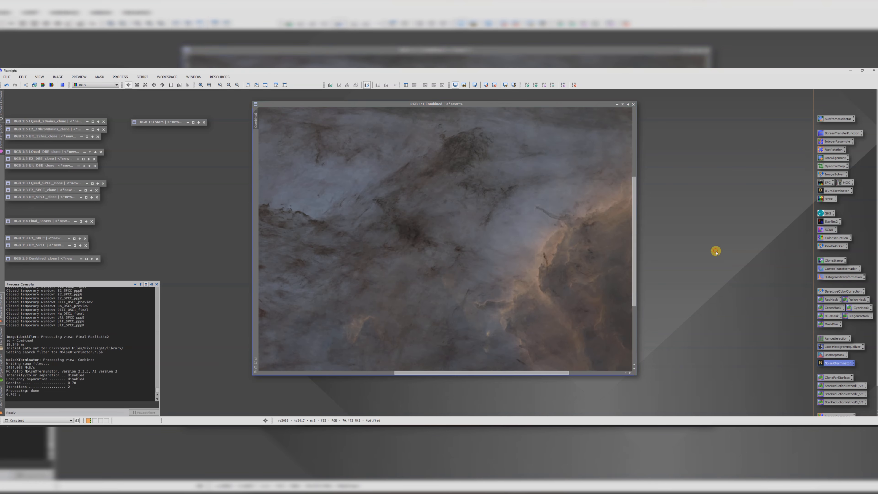
scroll(526, 243, down, 2)
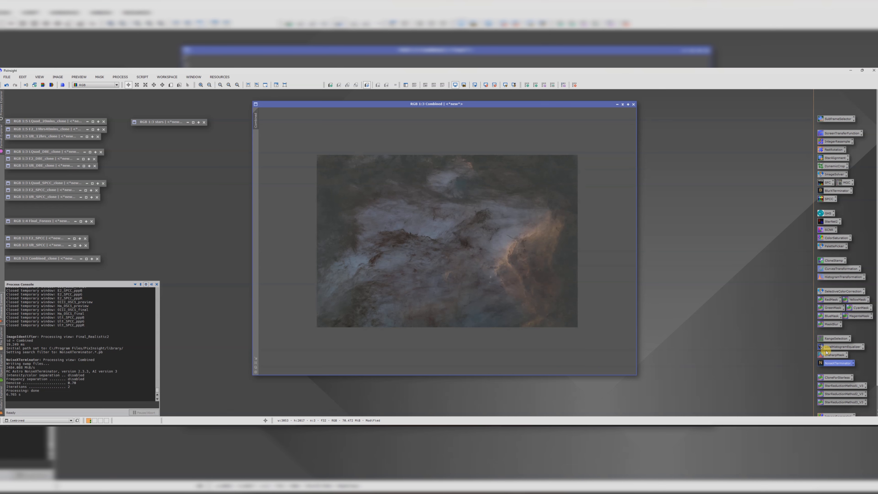
Step: Apply a contrast-boosting S-curve to the Combined image with CurvesTransformation using real-time preview, then close the tool
double_click(829, 269)
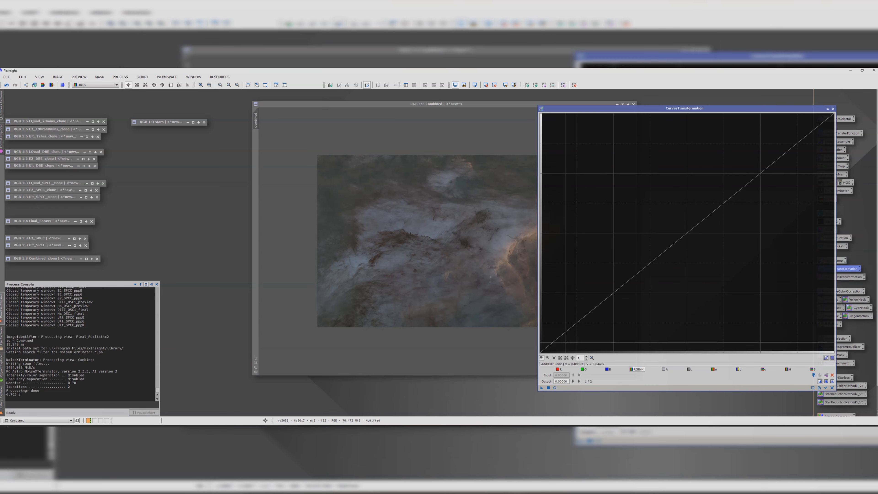
click(553, 388)
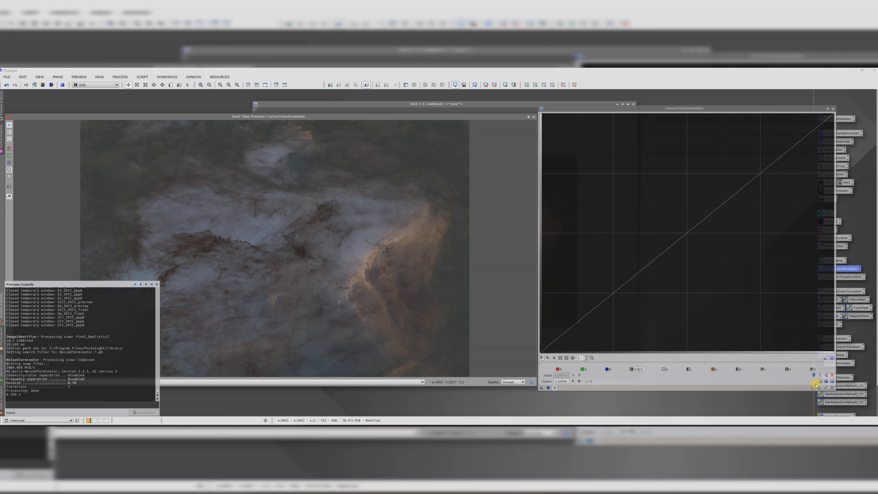
click(825, 388)
drag(698, 227, 689, 214)
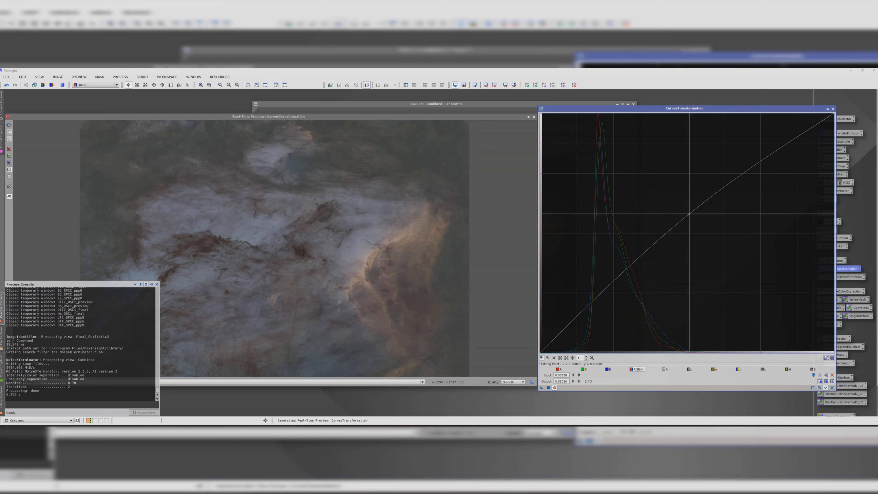
drag(581, 324, 579, 329)
click(689, 213)
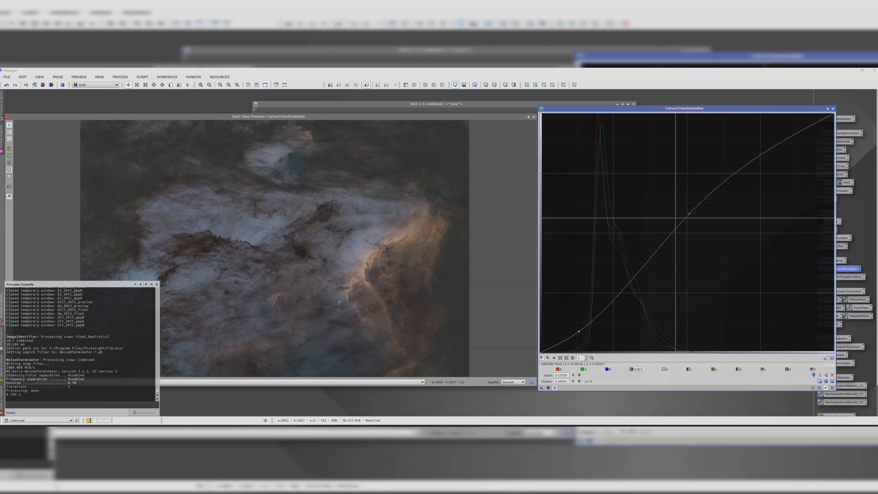
mouse_move(688, 214)
mouse_down()
mouse_move(683, 195)
mouse_move(685, 203)
mouse_up()
click(549, 387)
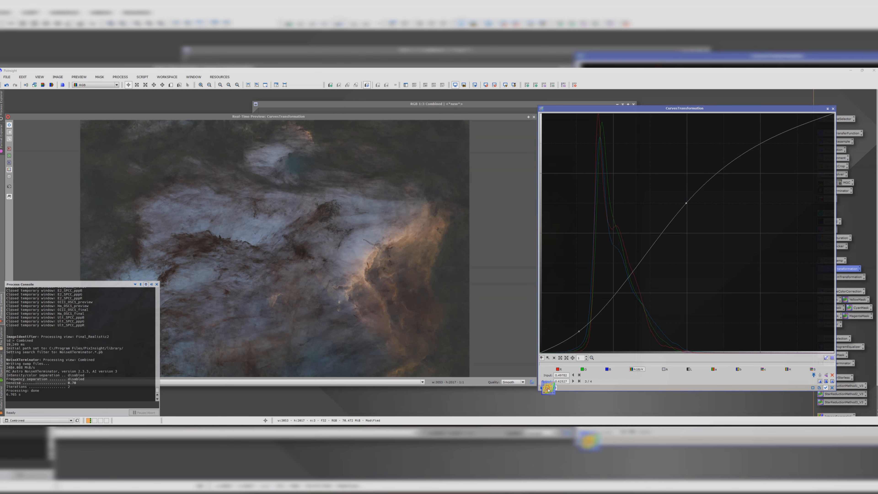
click(832, 108)
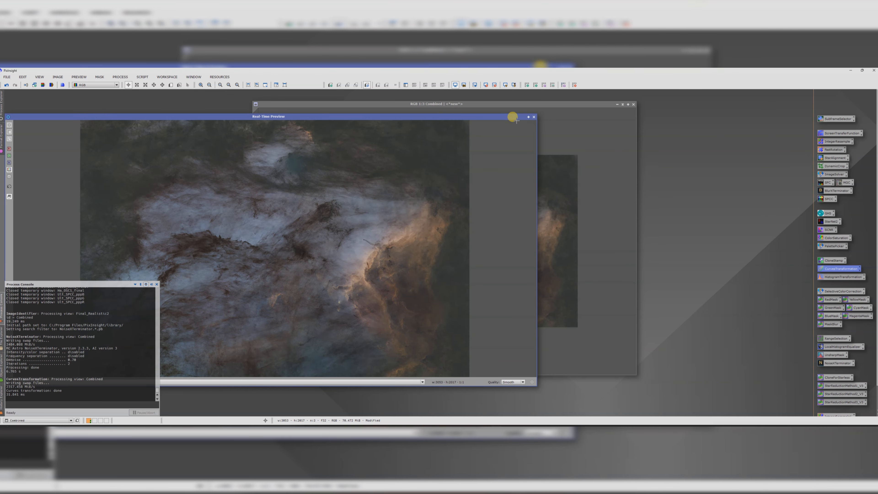
Step: Close the real-time preview and inspect the Combined image at close zoom
click(534, 117)
scroll(468, 243, up, 2)
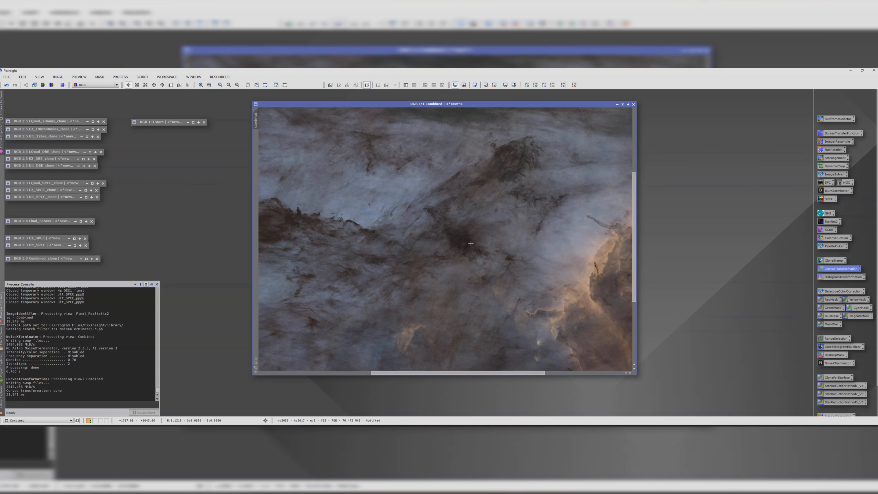
scroll(468, 243, down, 2)
Step: Sharpen the Combined image with UnsharpMask at StdDev 2.00 and a raised amount using real-time preview, then close the tool
double_click(835, 355)
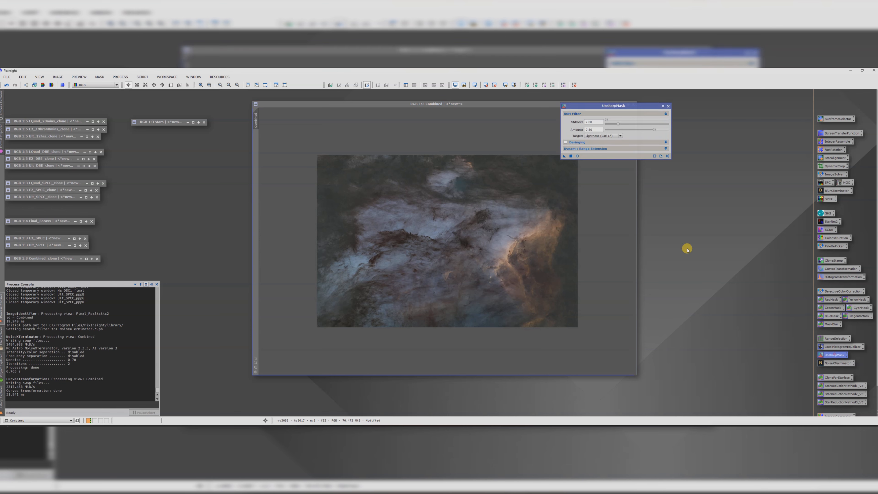
click(577, 156)
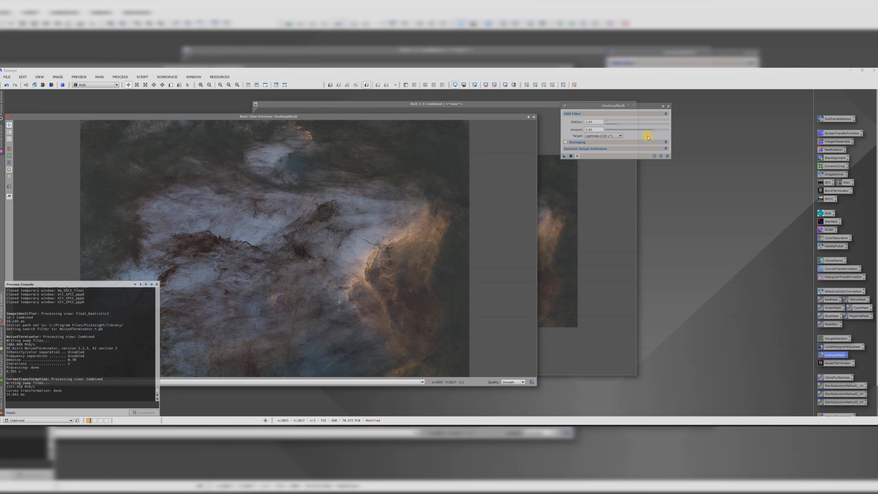
drag(654, 130, 629, 130)
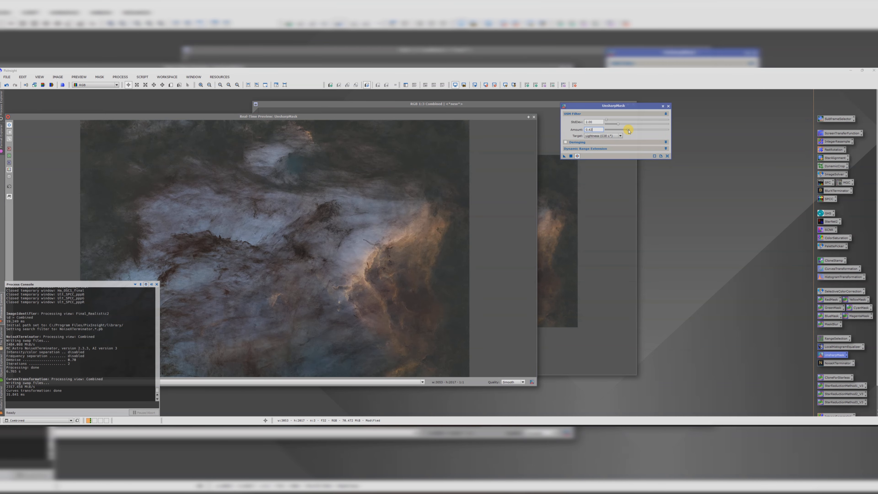
drag(628, 131, 630, 131)
drag(446, 116, 599, 120)
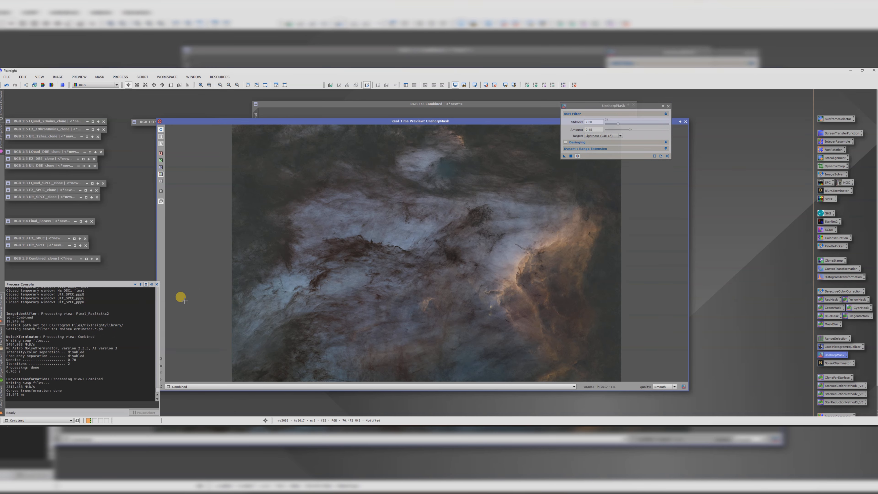
click(152, 284)
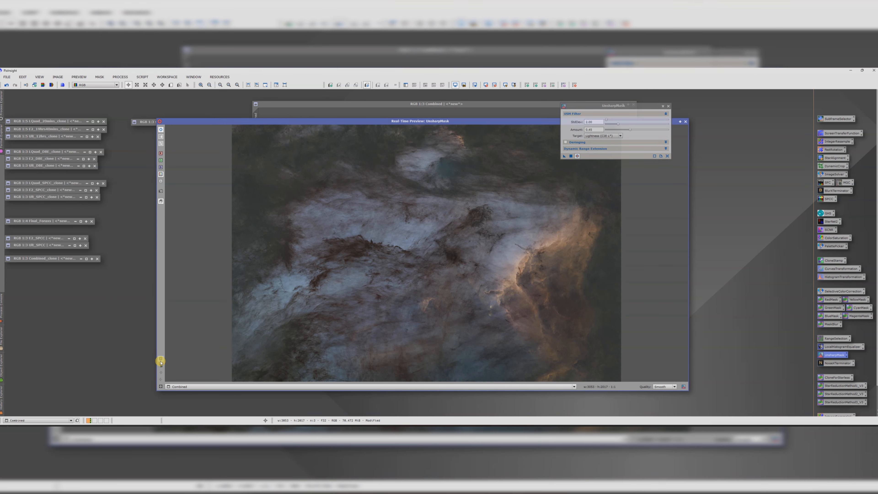
click(554, 291)
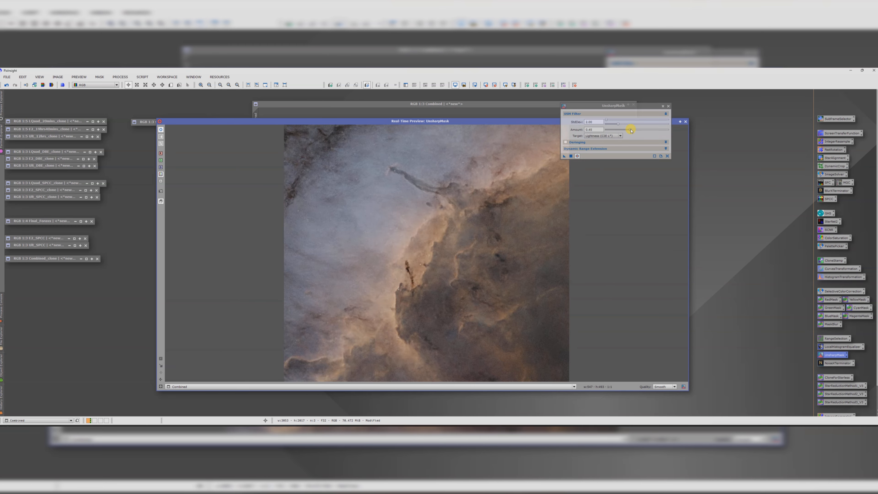
mouse_move(631, 130)
mouse_down()
mouse_move(660, 134)
mouse_move(569, 131)
mouse_move(647, 137)
mouse_move(640, 136)
mouse_up()
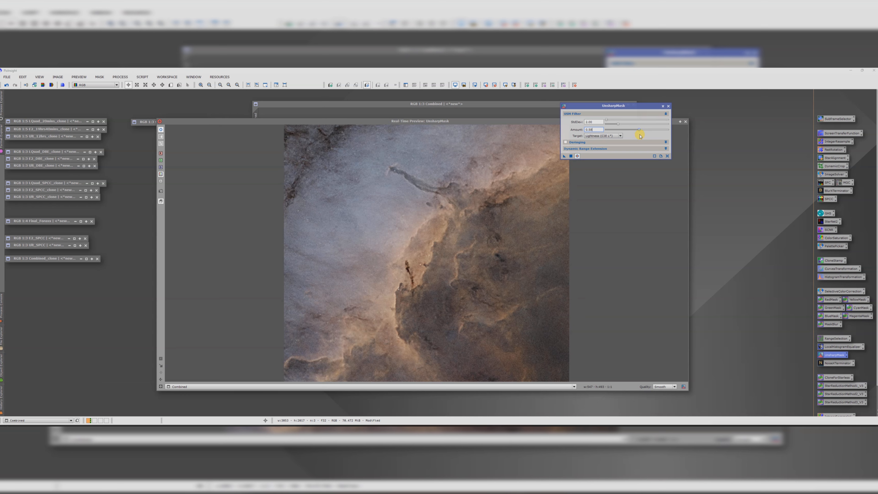
click(571, 156)
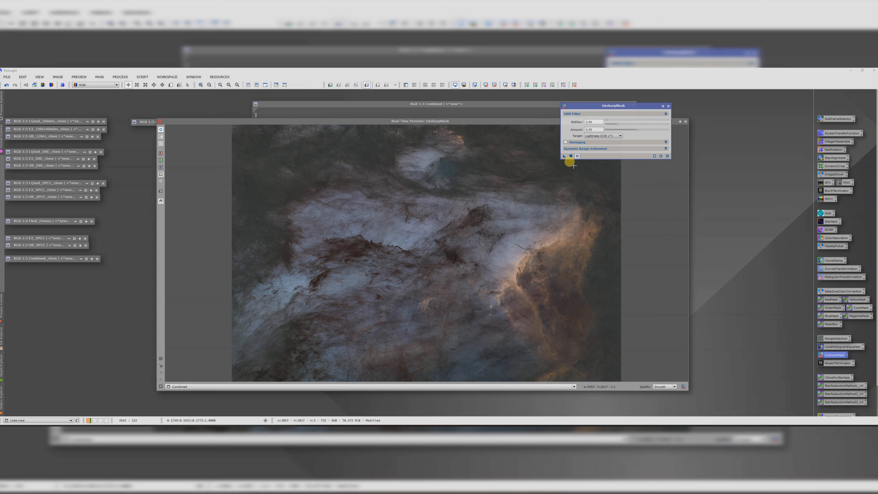
click(667, 106)
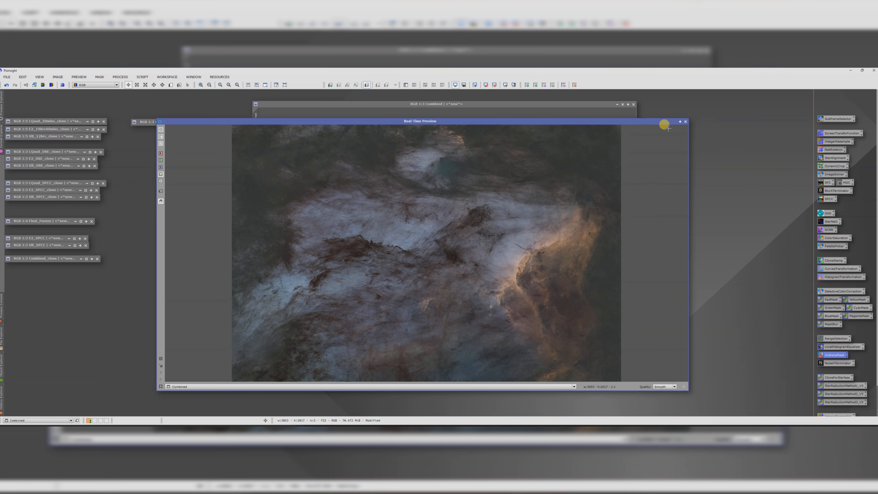
click(686, 121)
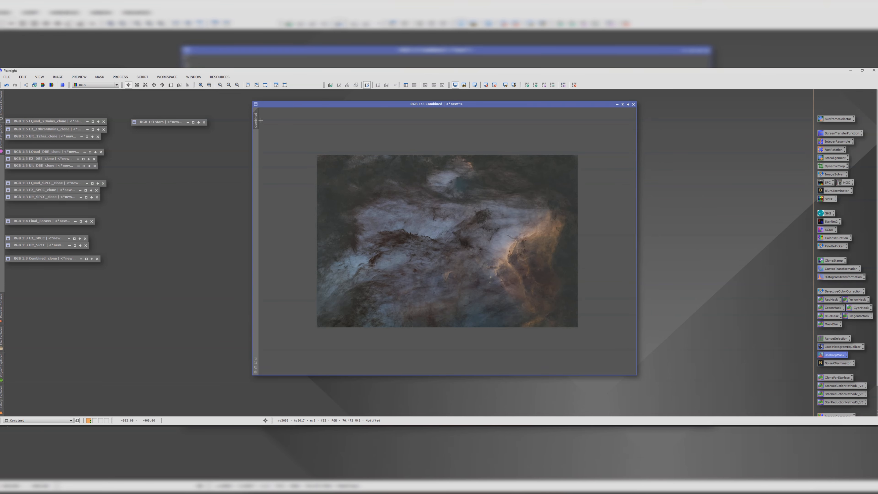
Step: Duplicate the Combined image as another clone and minimize the clone to an icon
drag(256, 120, 249, 225)
click(434, 205)
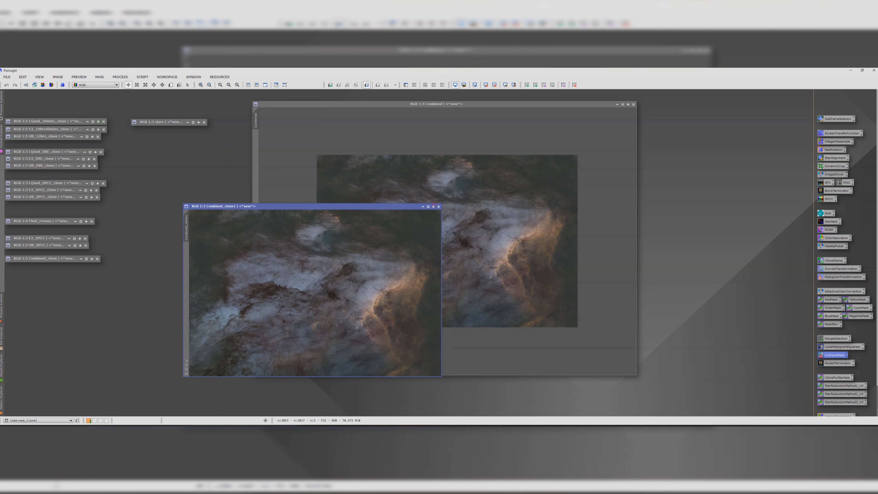
drag(304, 292, 68, 267)
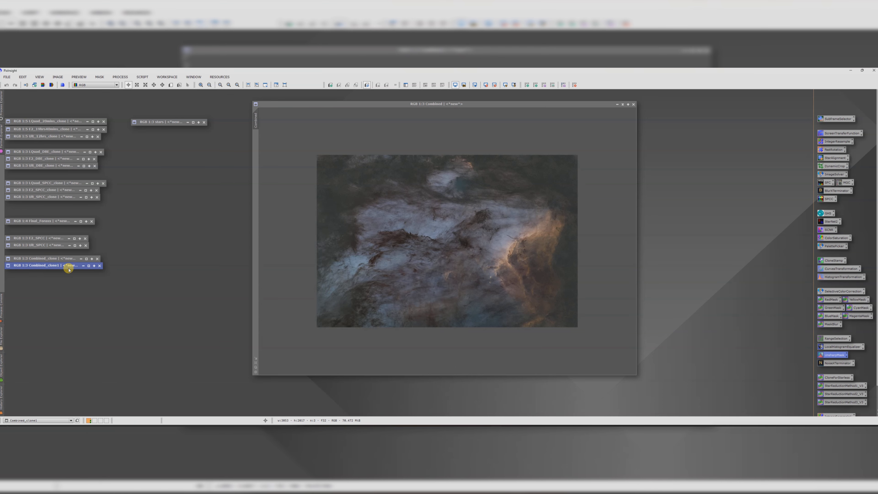
click(328, 103)
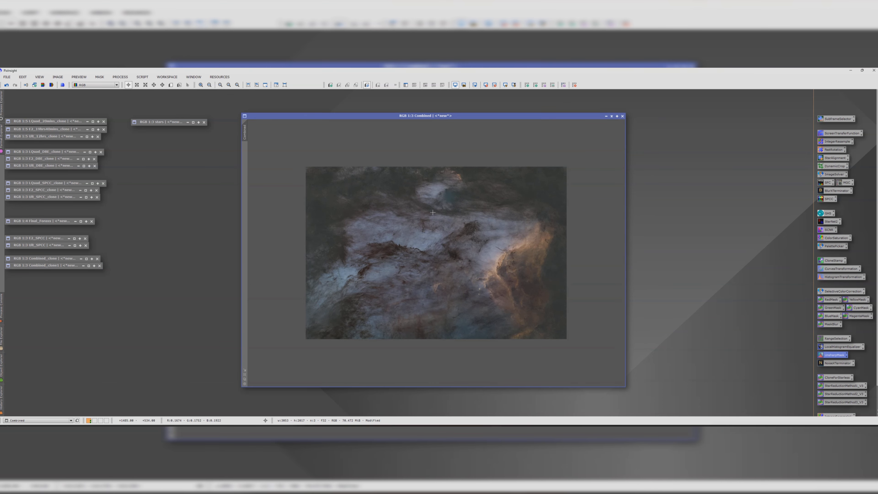
Step: Run the SelectiveColorCorrection script on Combined with the Yellow mask, adjust colour, luminance and saturation shifts, preview and apply
click(143, 77)
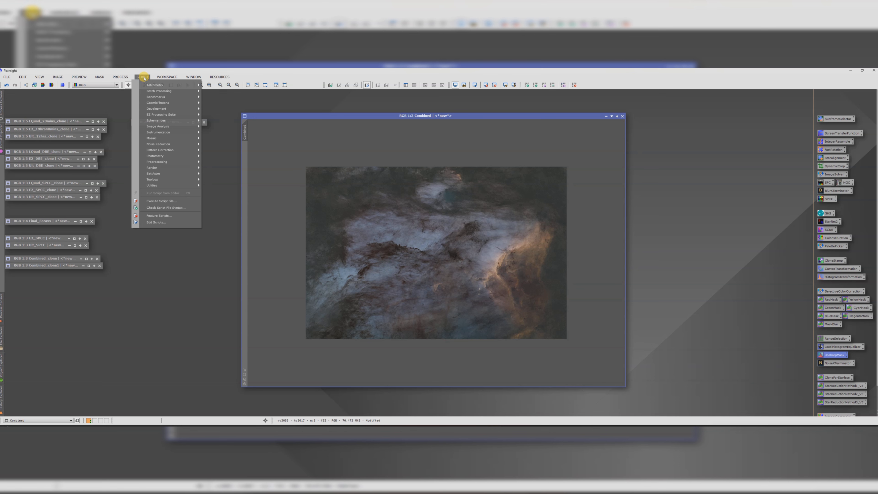
mouse_move(171, 187)
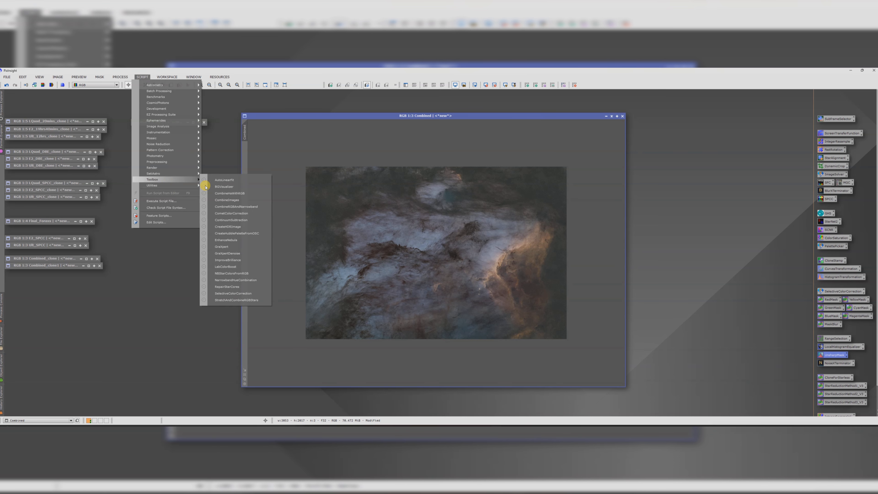
click(248, 294)
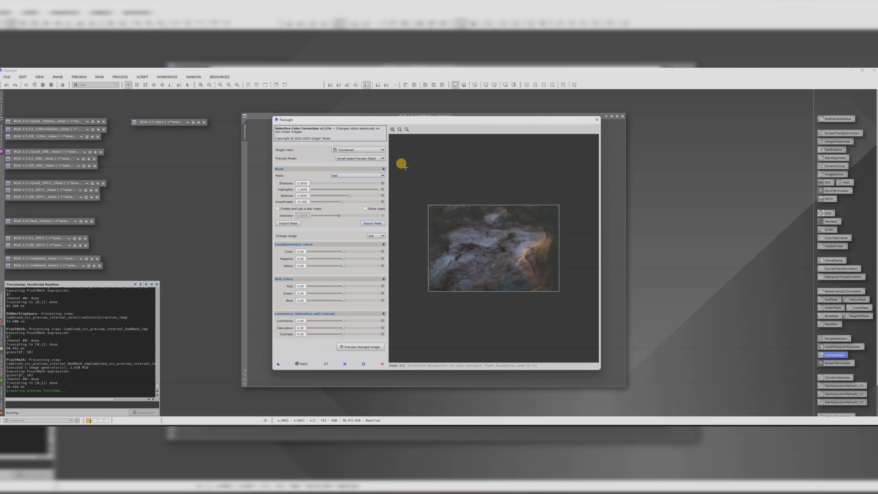
click(354, 176)
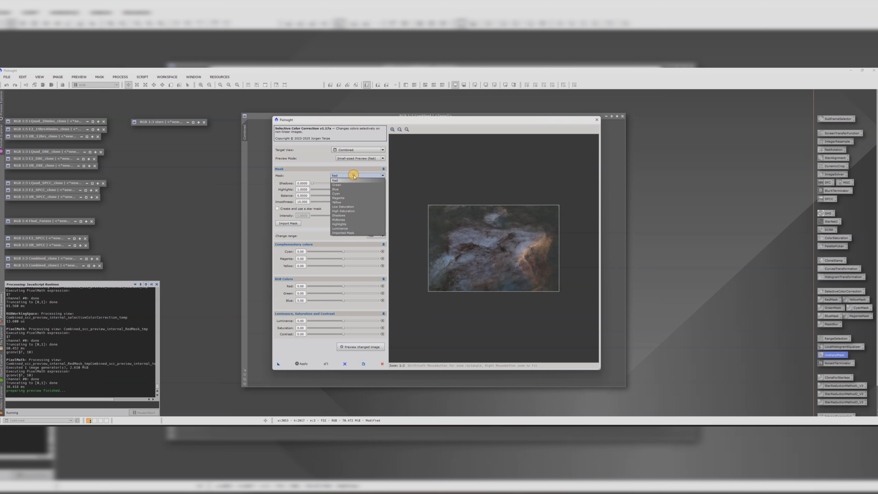
click(417, 178)
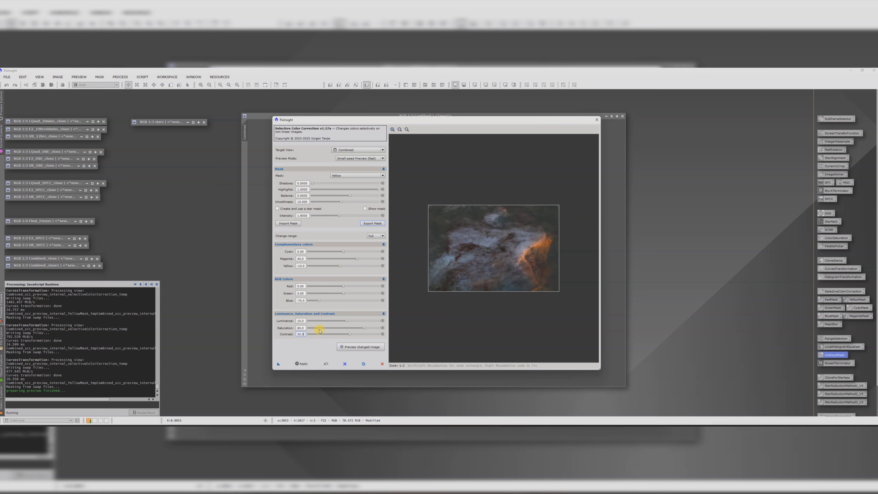
click(356, 349)
click(304, 366)
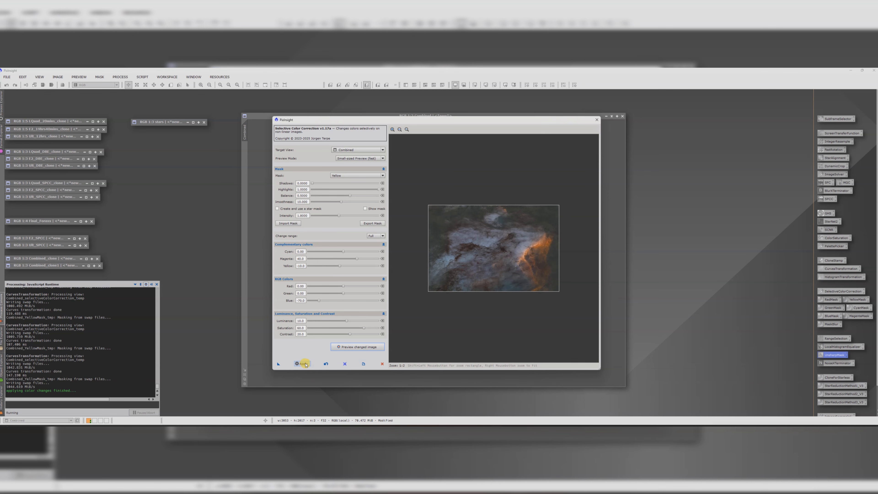
Step: Switch the SelectiveColorCorrection mask to Blue, adjust its colour shifts, preview, apply to Combined and close the script
mouse_move(352, 121)
mouse_down()
mouse_move(539, 190)
mouse_move(643, 306)
mouse_move(624, 304)
mouse_move(348, 133)
mouse_up()
click(340, 185)
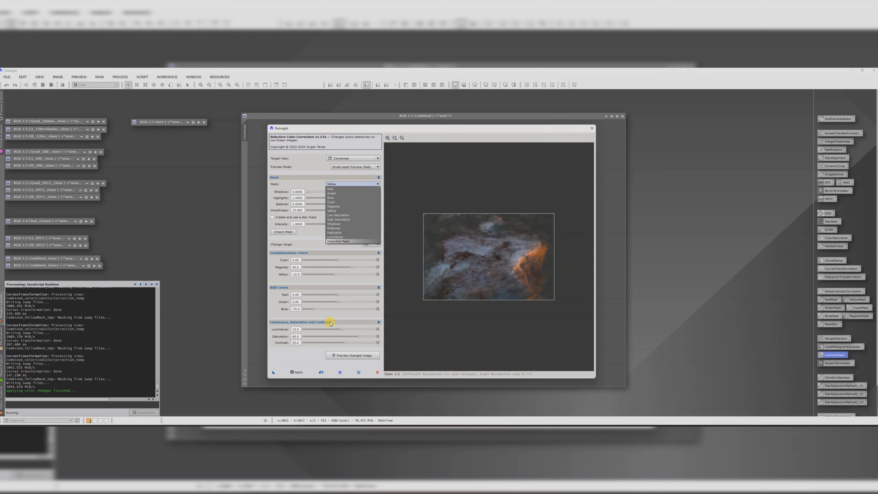
click(344, 198)
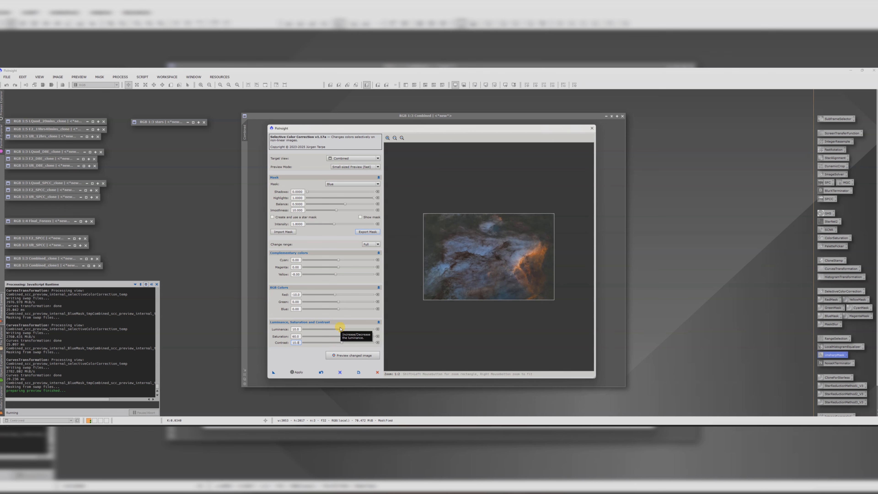
click(353, 355)
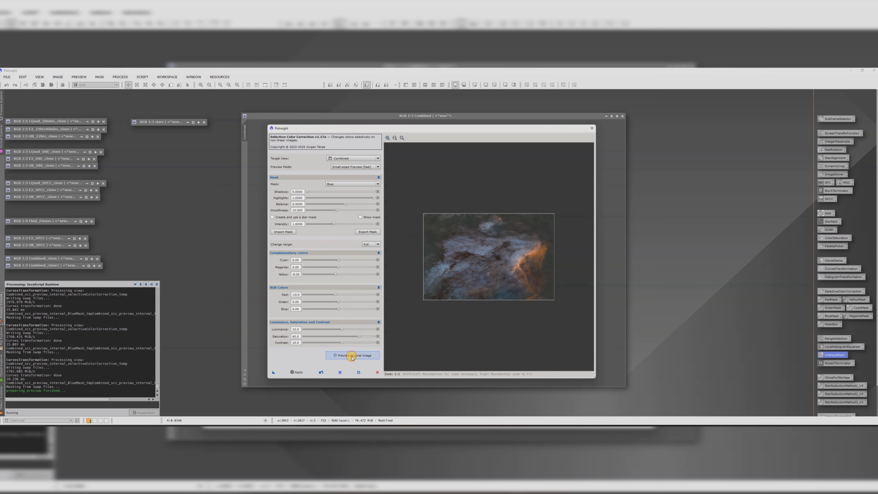
click(297, 372)
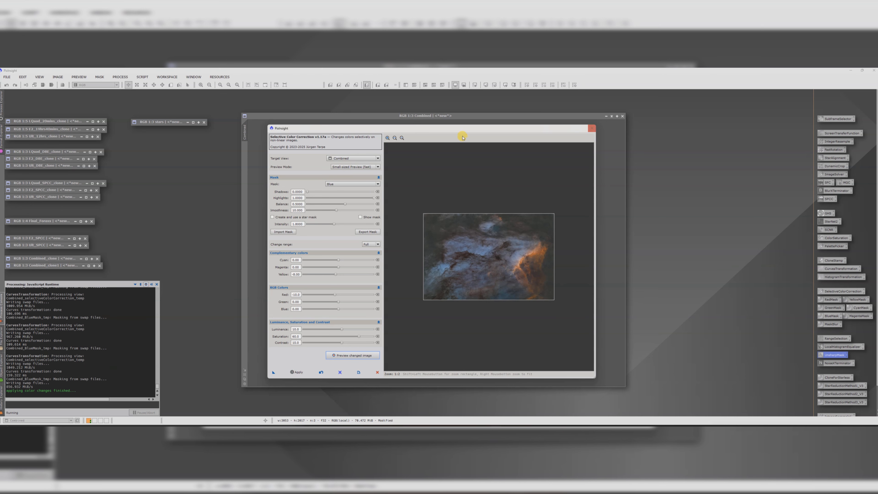
drag(433, 127, 400, 106)
click(582, 130)
Step: Enhance dark structures in Combined with the DarkStructureEnhance script at a slightly reduced amount
scroll(446, 231, up, 2)
scroll(446, 231, down, 2)
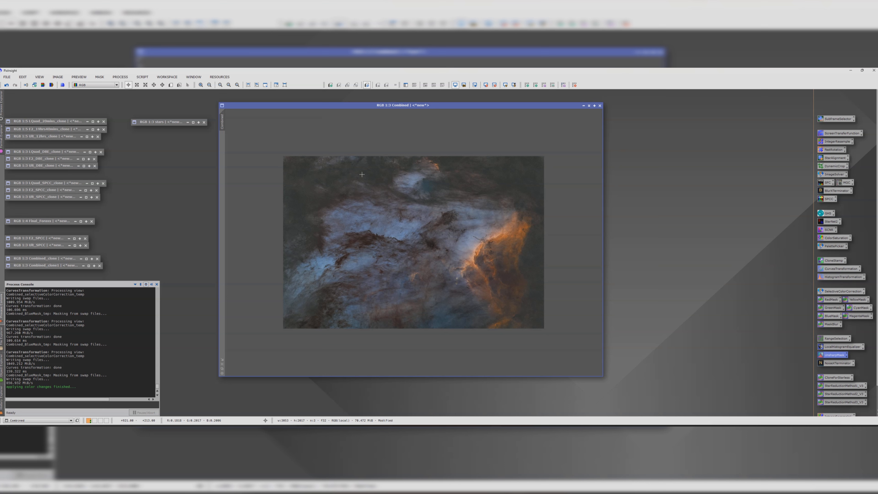
click(142, 77)
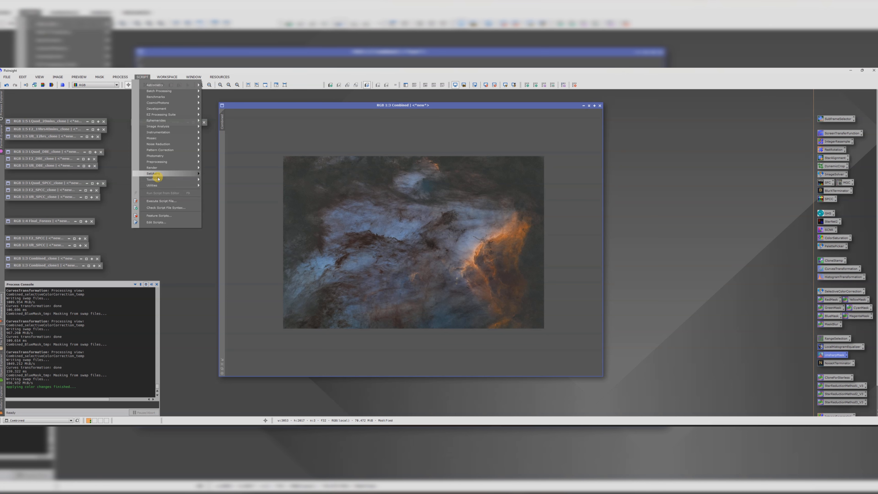
mouse_move(154, 185)
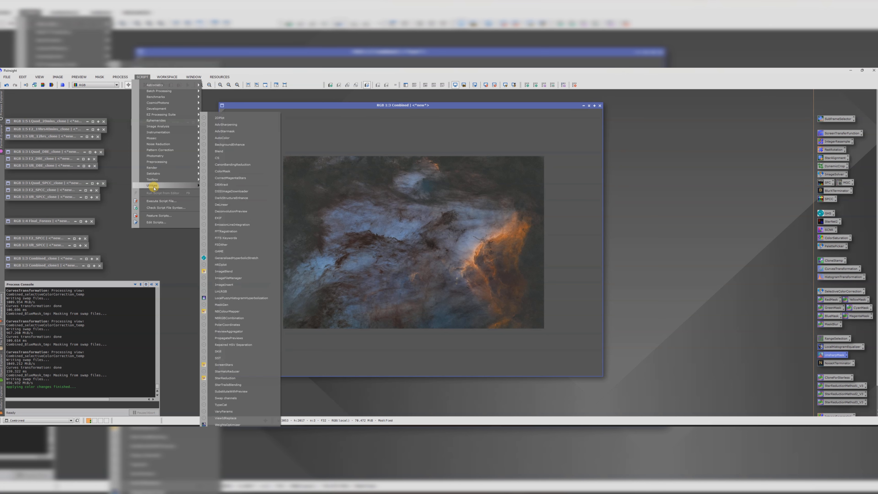
click(237, 198)
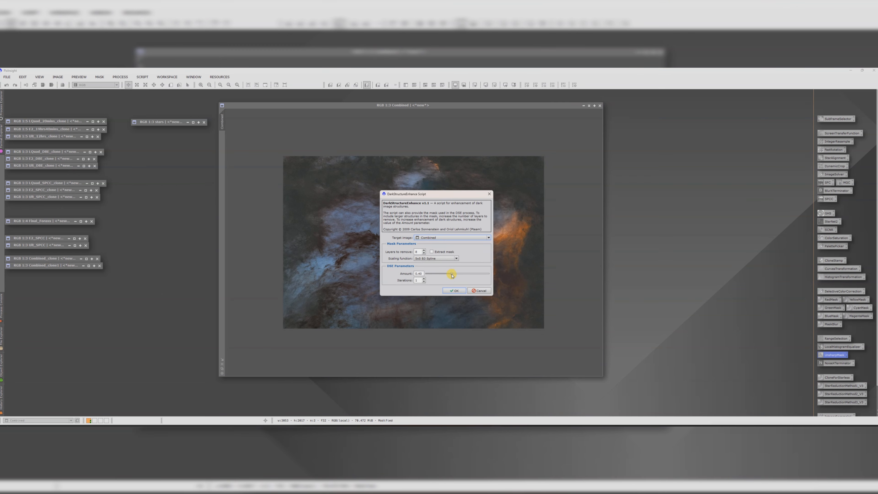
drag(452, 276, 448, 276)
click(454, 290)
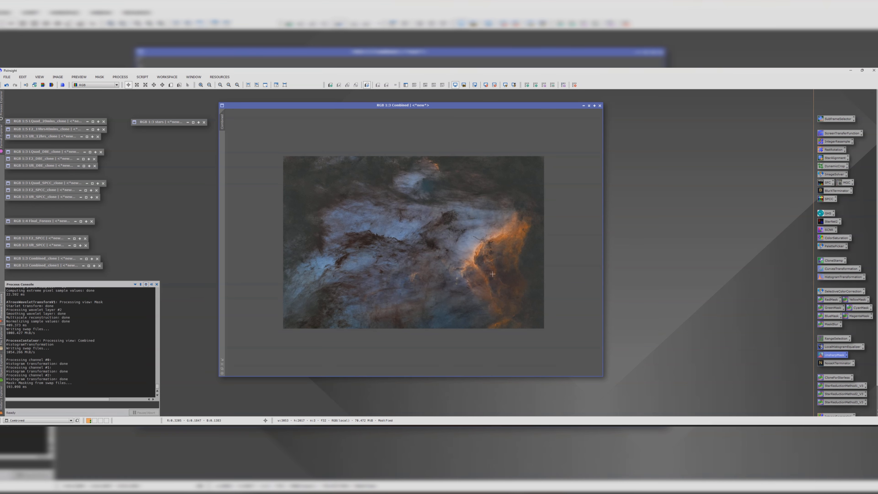
scroll(445, 227, up, 2)
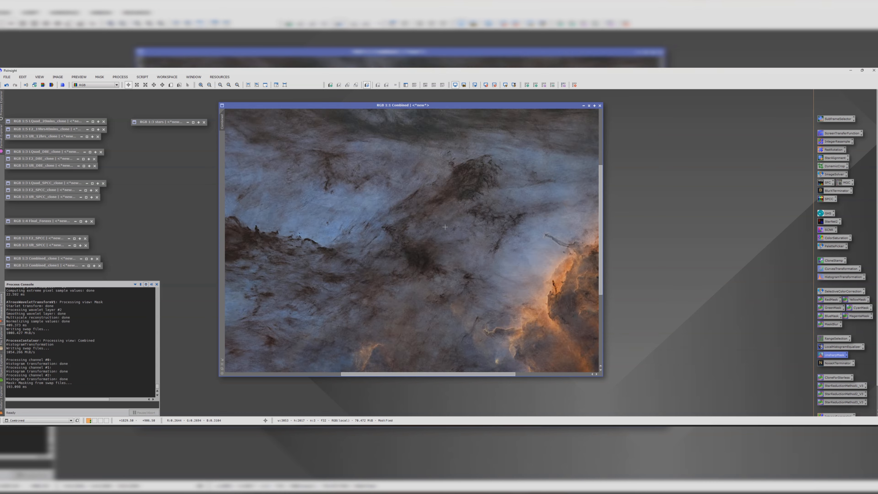
scroll(445, 227, down, 2)
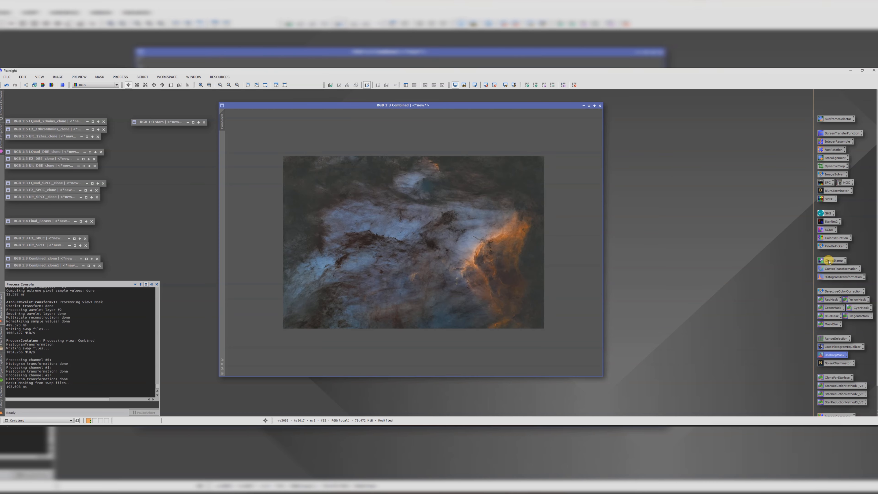
Step: Apply a gentle S-curve to Combined with CurvesTransformation, slightly darkening the shadows, then close the tool and preview
double_click(832, 270)
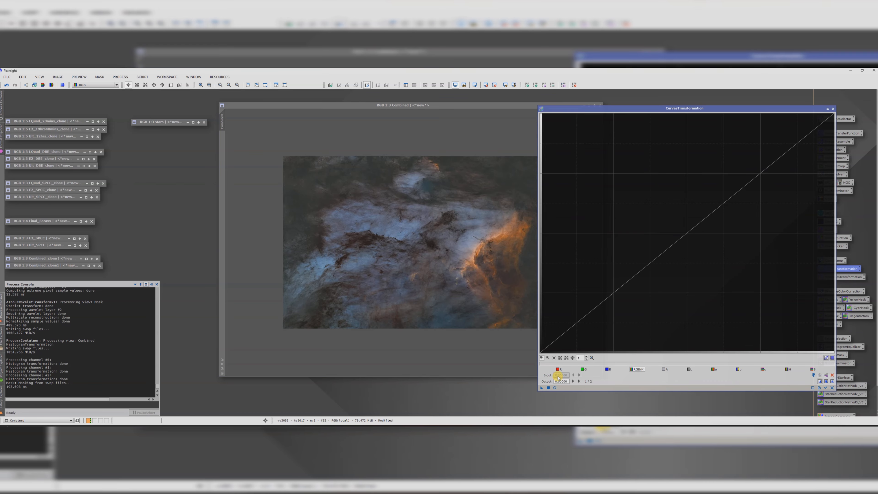
click(826, 382)
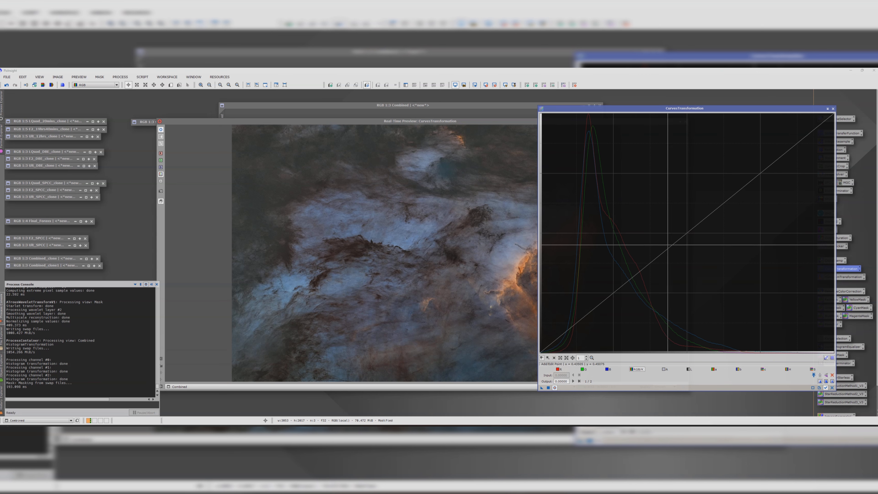
click(666, 244)
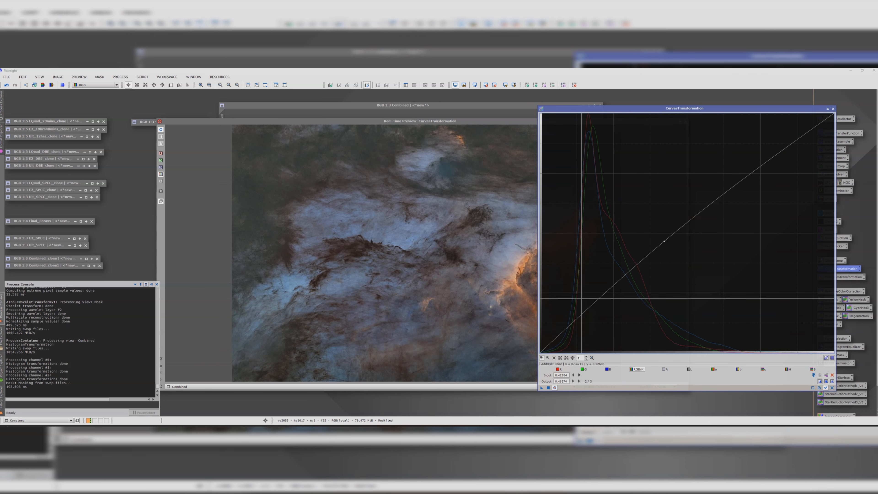
click(576, 322)
drag(576, 322, 576, 325)
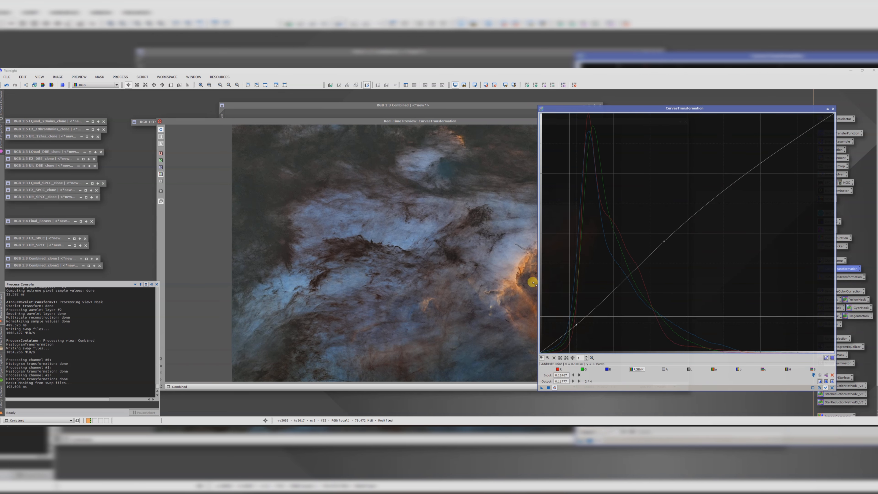
drag(411, 122, 288, 110)
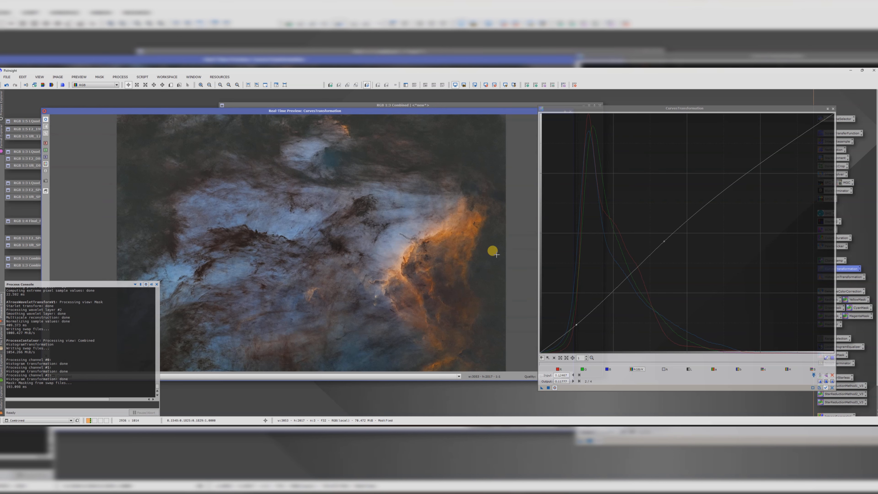
click(548, 388)
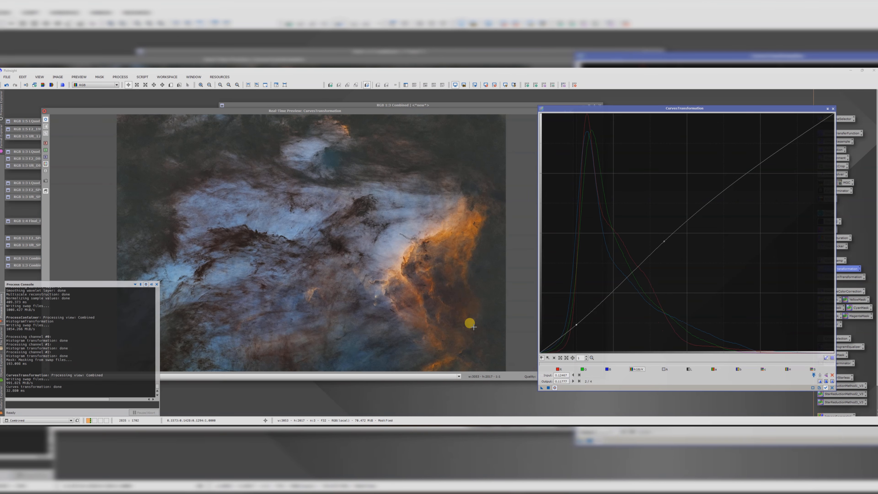
click(832, 110)
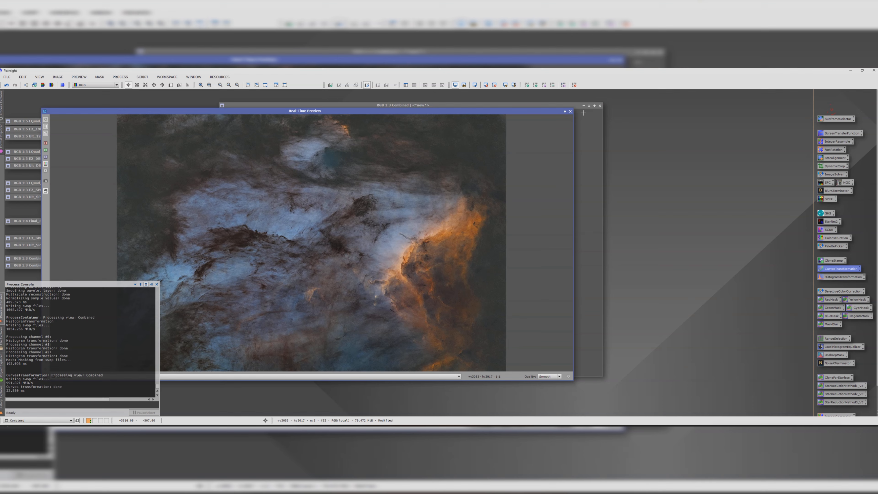
click(570, 112)
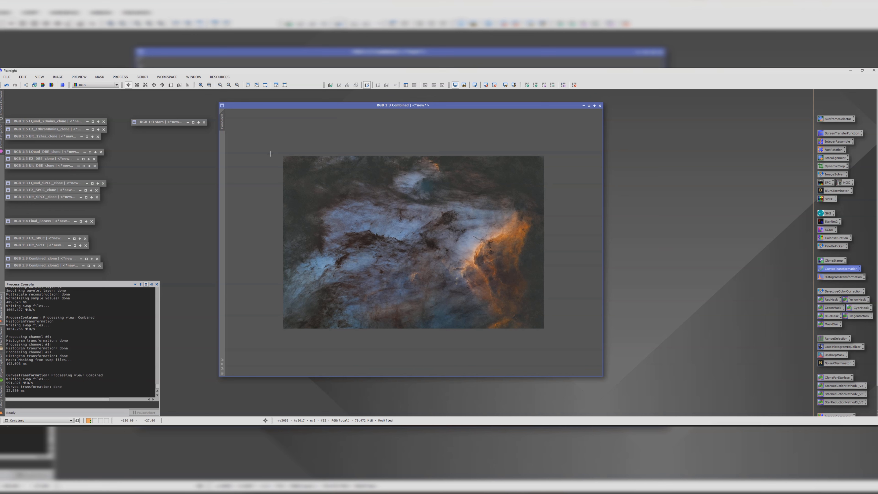
Step: Open the ScreenStars script and set its mode to Star replacement
click(142, 77)
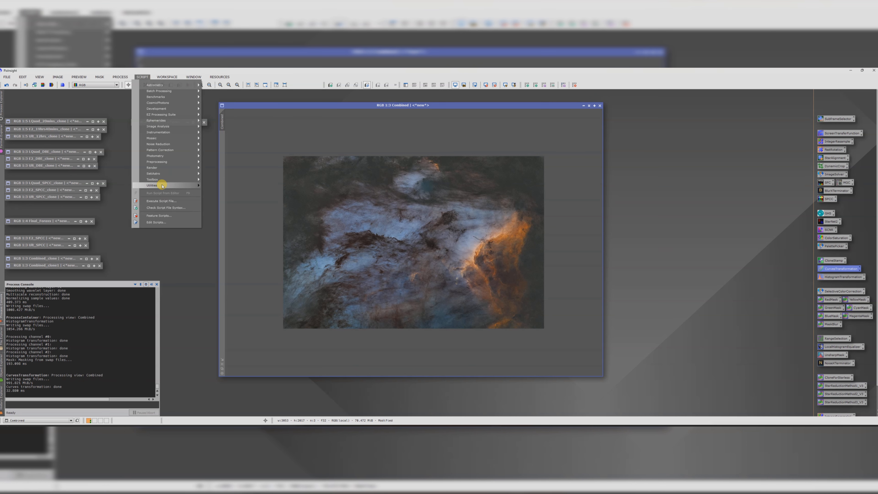
mouse_move(157, 185)
click(232, 365)
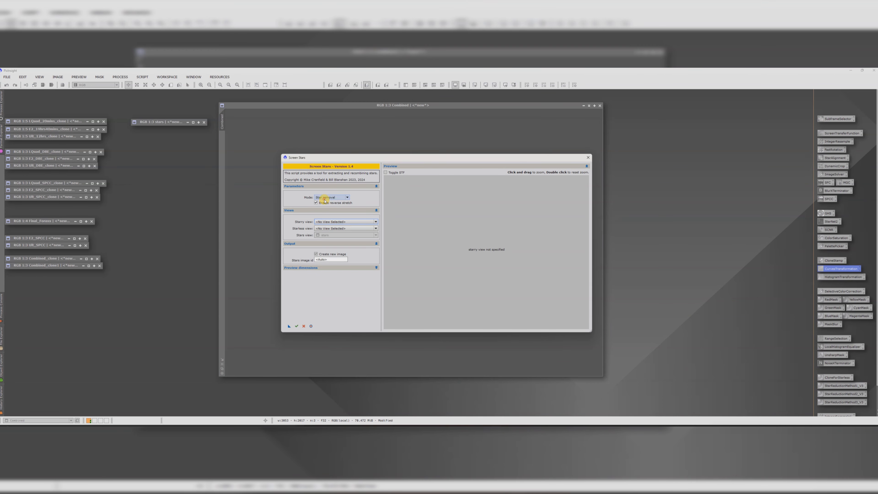
click(325, 197)
click(324, 206)
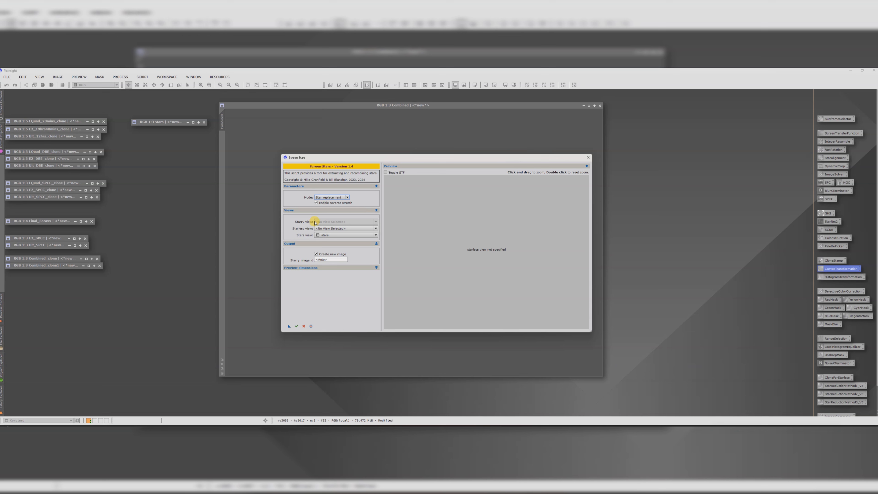
click(328, 197)
click(327, 206)
click(329, 198)
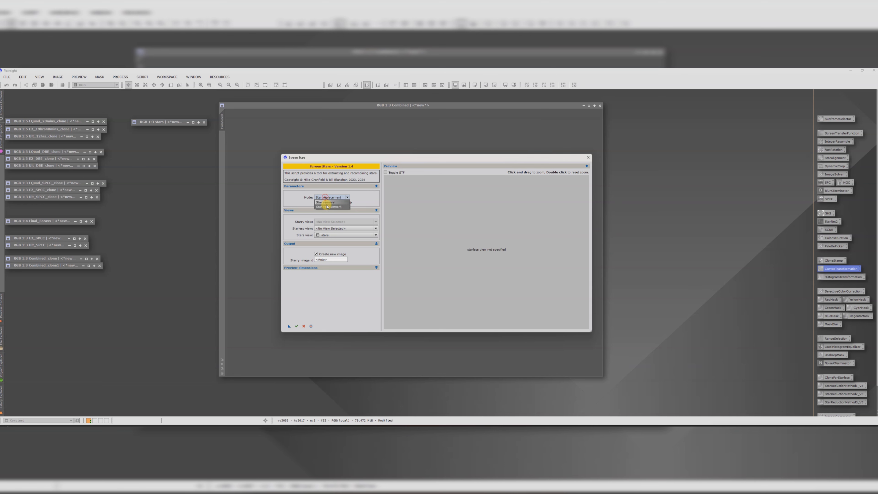
click(327, 206)
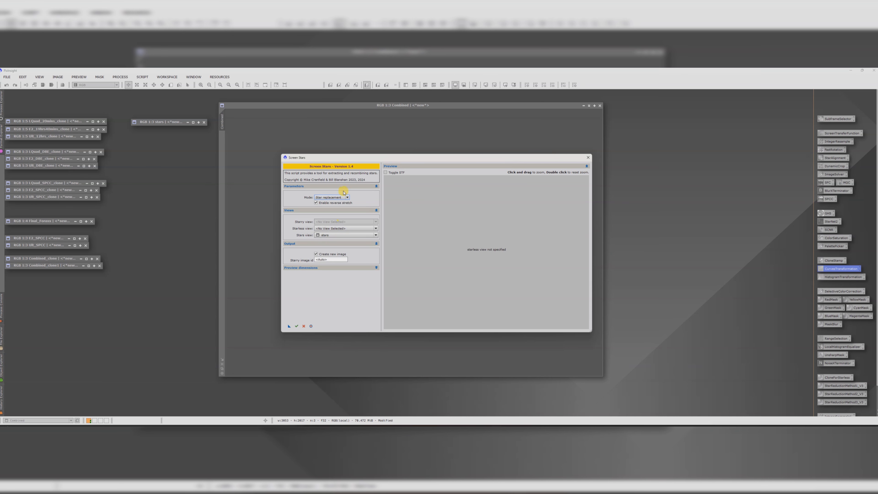
drag(537, 194, 542, 194)
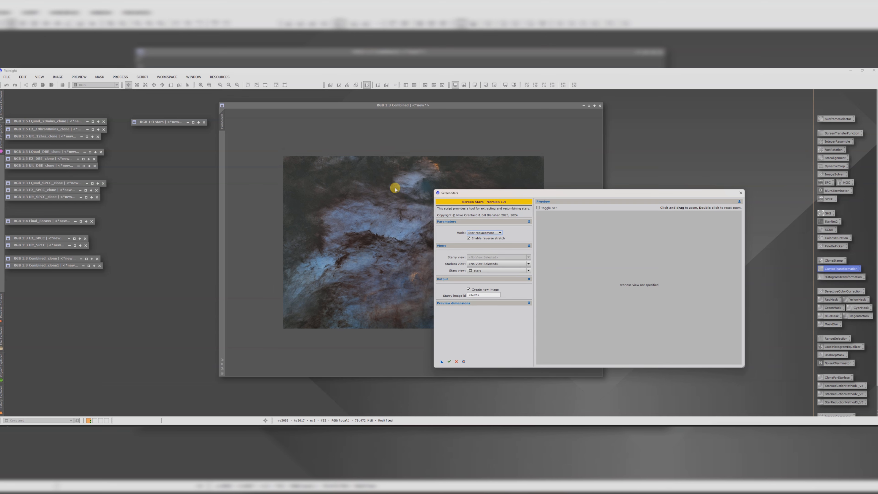
Step: Choose Combined as the starless view with stars as the star view, run the star replacement and close the script
click(486, 264)
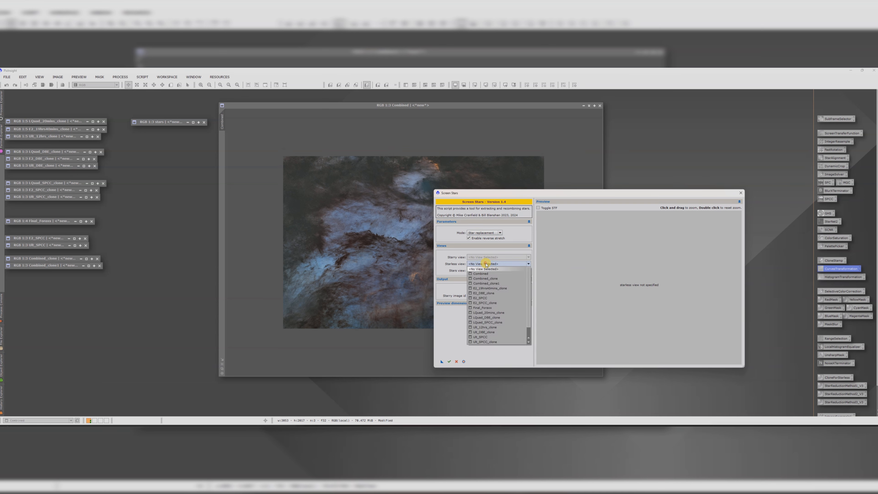
click(481, 273)
mouse_move(482, 273)
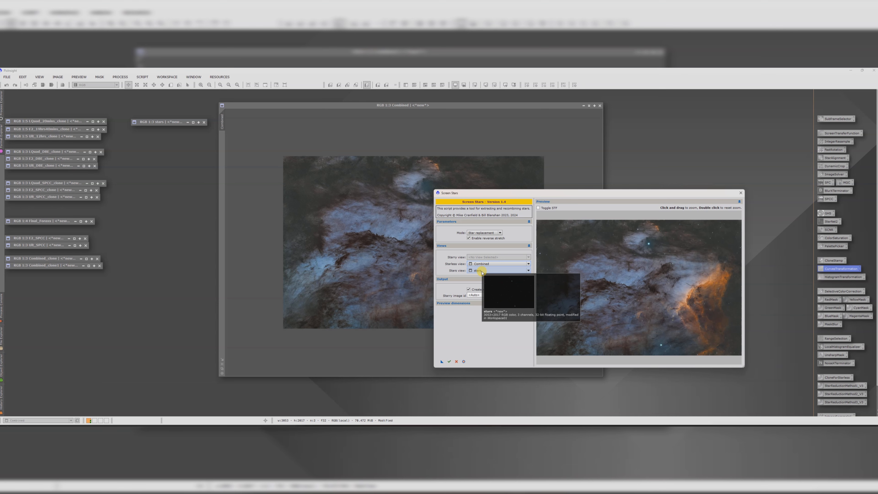
click(450, 361)
click(709, 194)
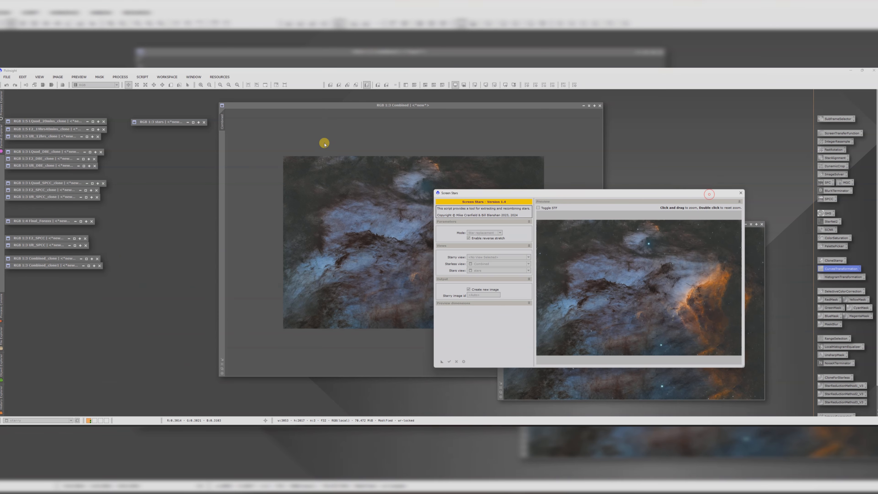
drag(709, 194, 324, 143)
drag(582, 224, 489, 159)
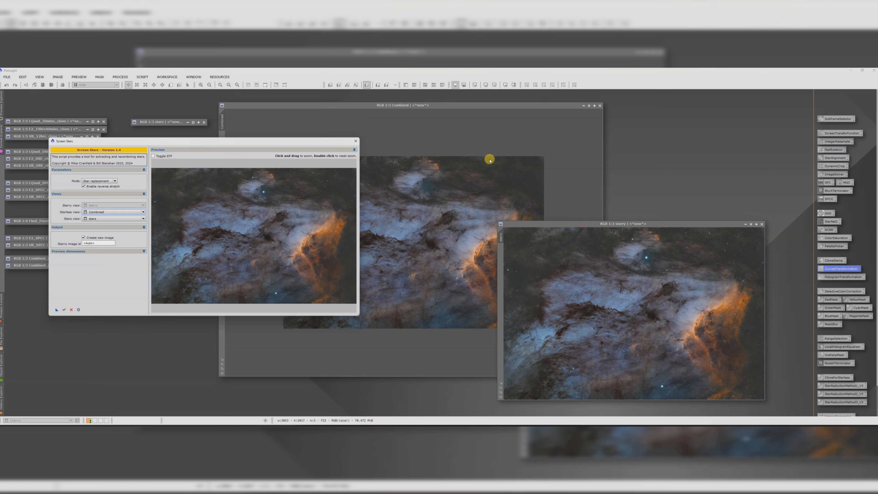
click(356, 141)
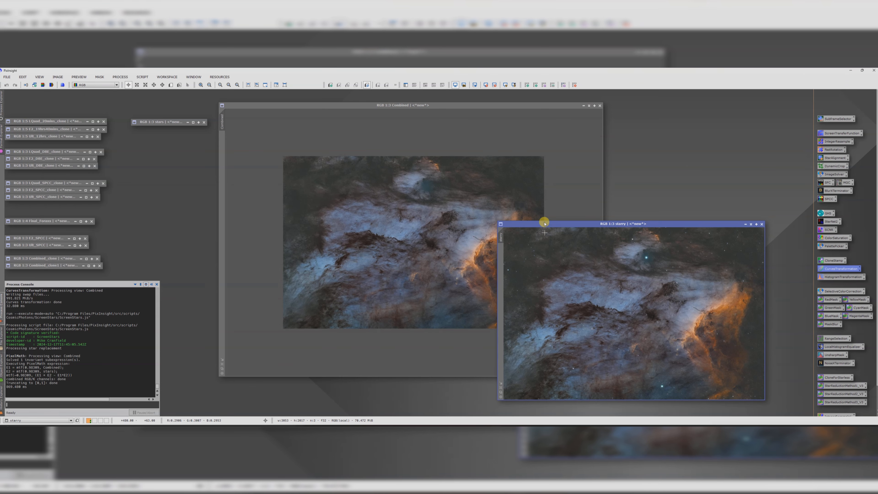
Step: Minimize Combined to an icon and reposition and enlarge the starry image window
drag(544, 224, 348, 137)
scroll(407, 191, down, 1)
scroll(406, 191, up, 2)
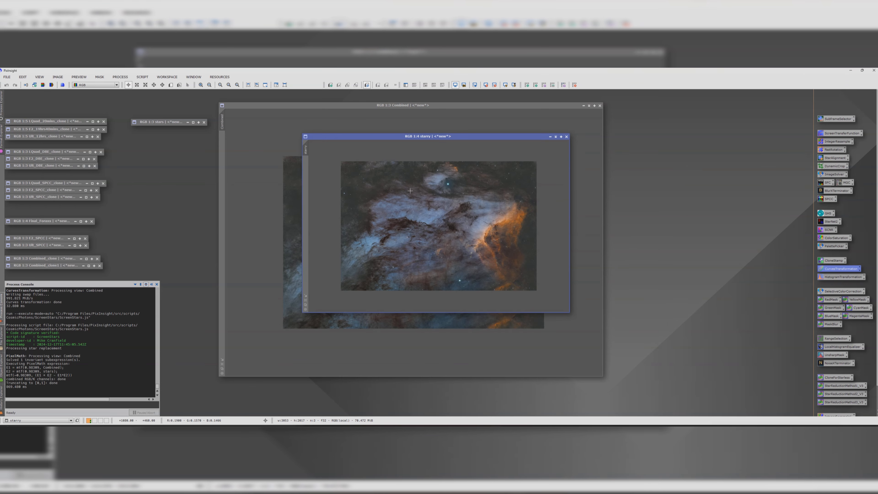
click(590, 106)
drag(482, 137, 559, 267)
drag(421, 239, 186, 145)
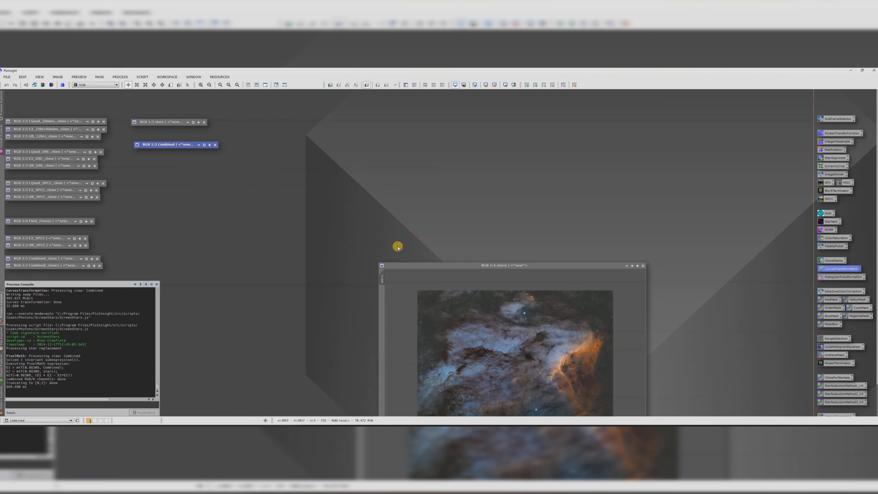
drag(398, 266, 321, 147)
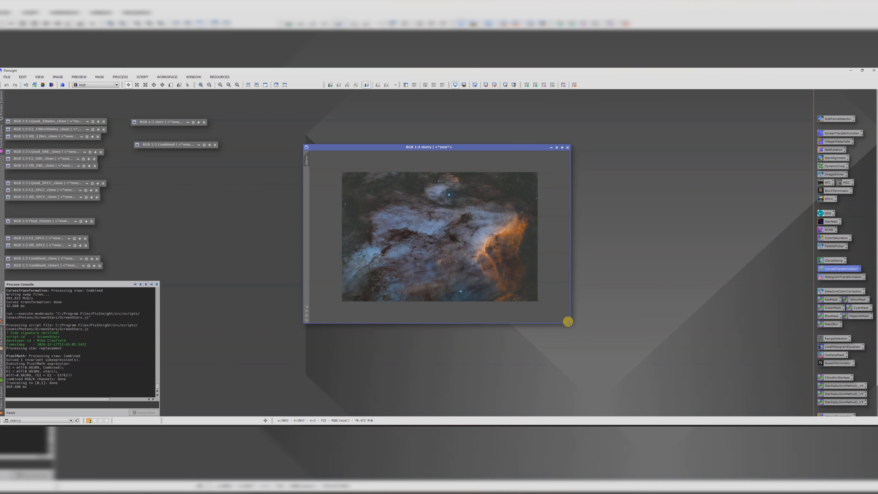
drag(568, 323, 676, 380)
scroll(522, 277, down, 1)
drag(459, 146, 425, 120)
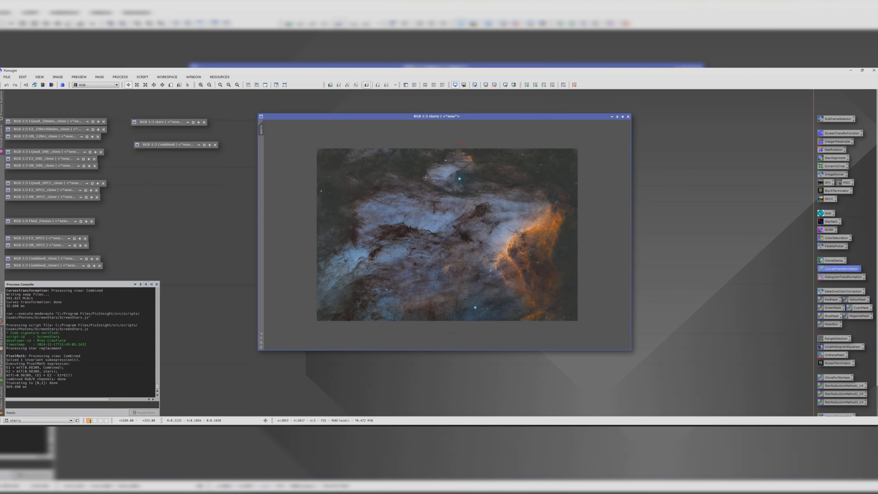
Step: Upsample the starry image by a factor of 2 with IntegerResample
double_click(835, 142)
click(666, 132)
click(666, 132)
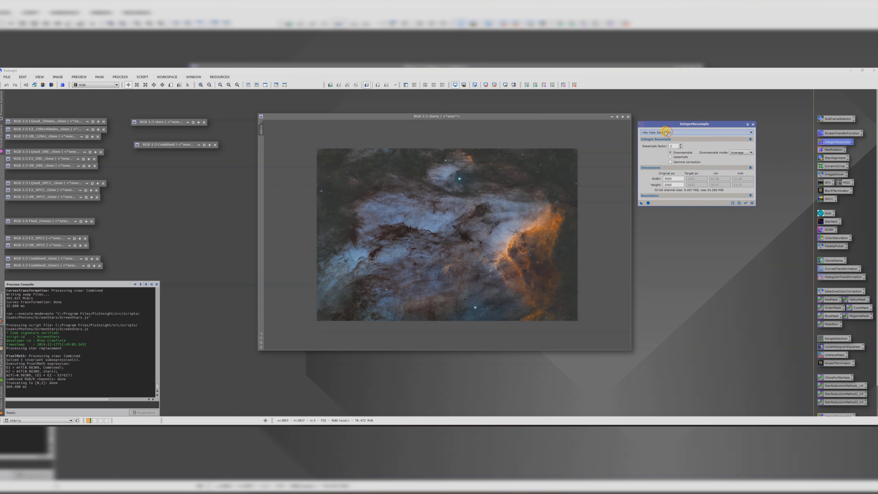
click(666, 132)
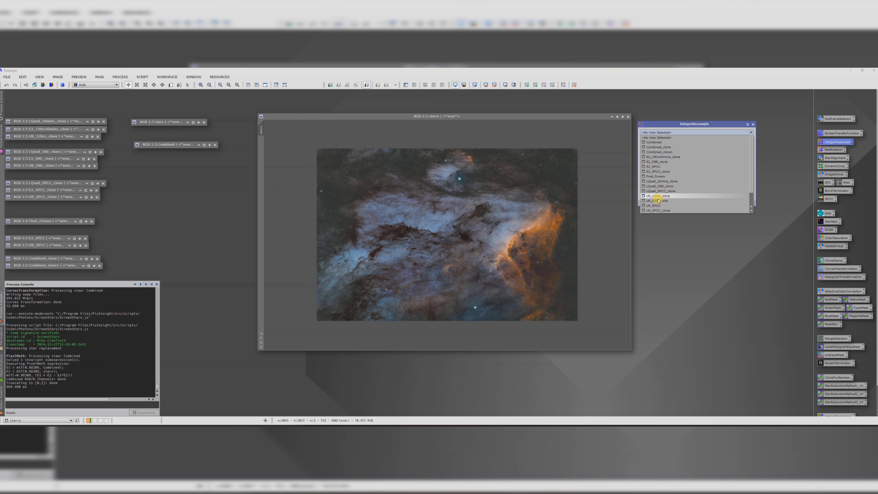
scroll(658, 200, down, 3)
click(657, 207)
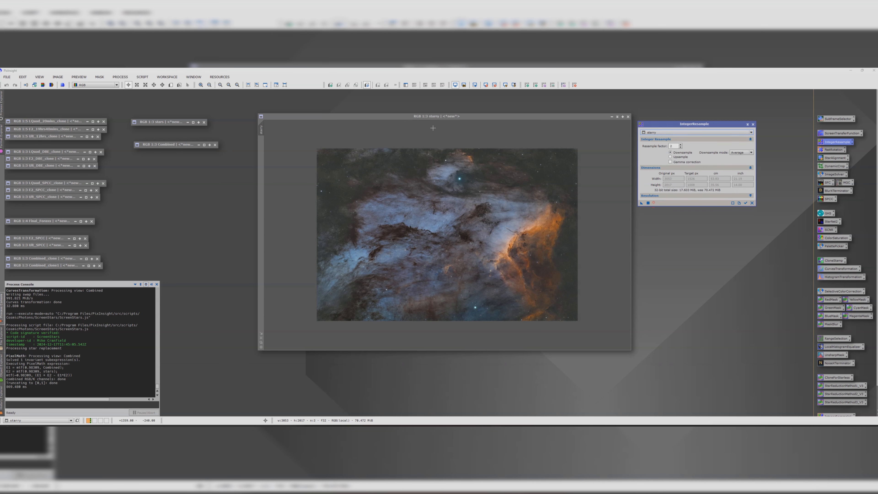
click(671, 157)
drag(641, 203, 470, 220)
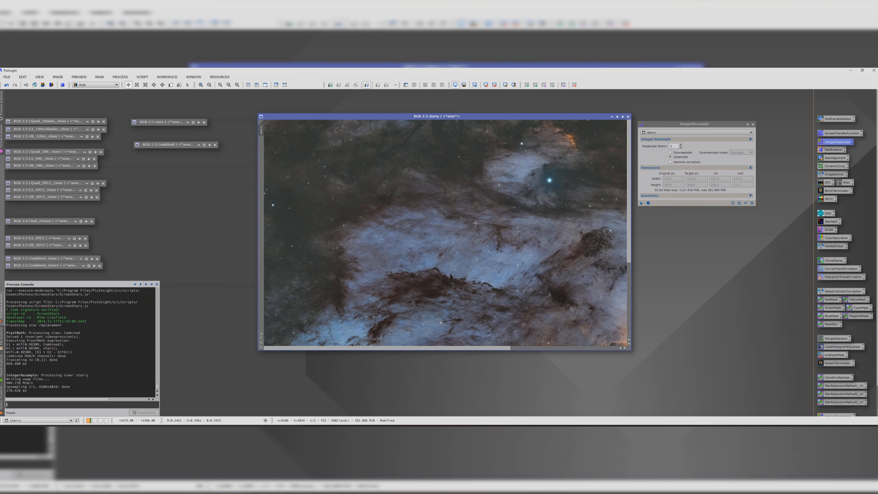
scroll(489, 217, down, 4)
scroll(491, 217, up, 1)
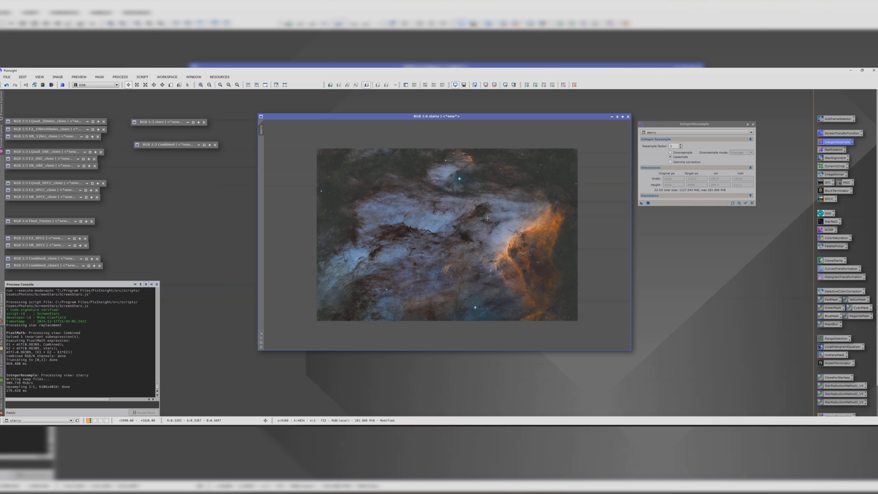